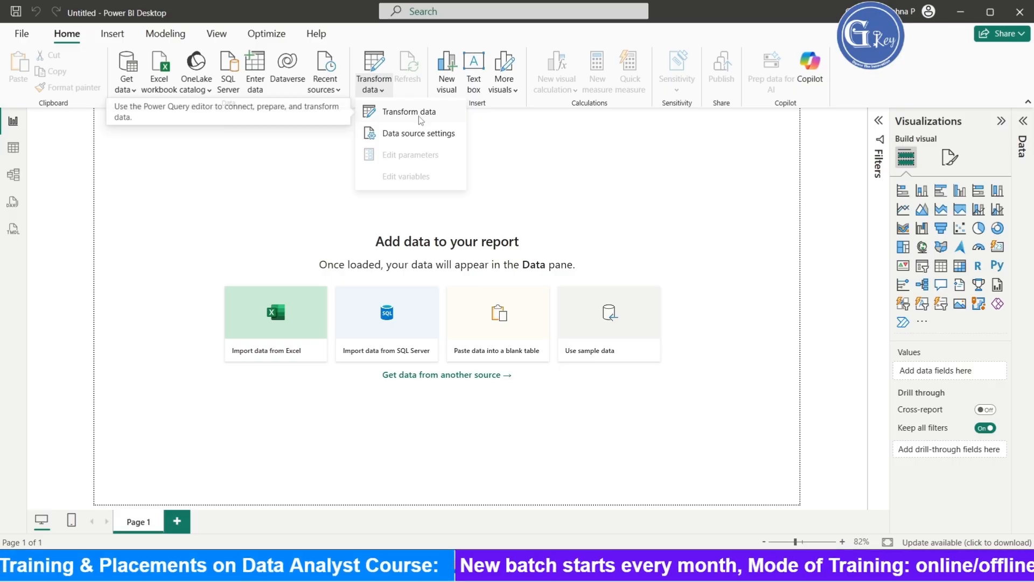
- Open the Power Query editor and create a new parameter named StartDate with type Date
left_click(419, 115)
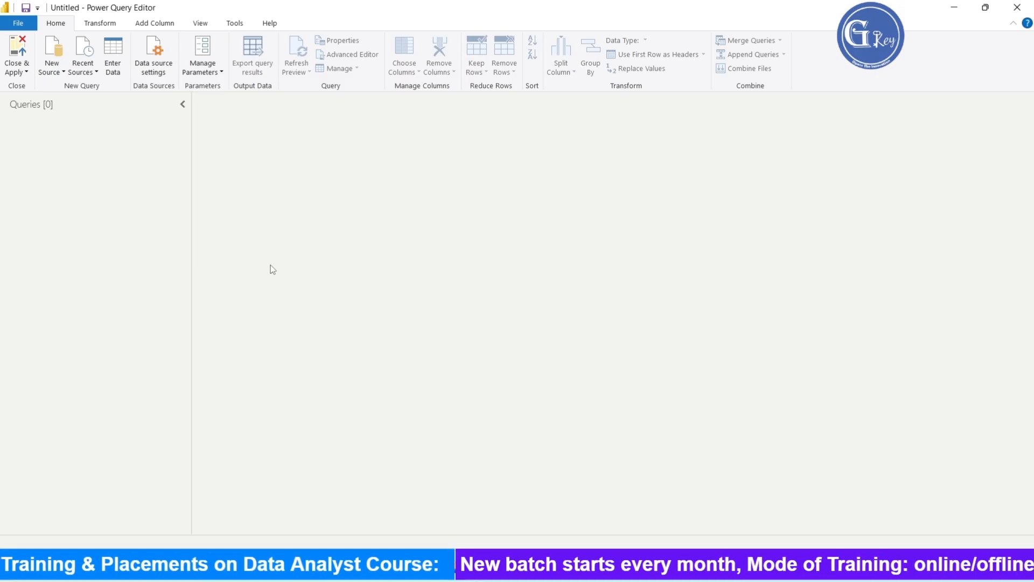
left_click(216, 73)
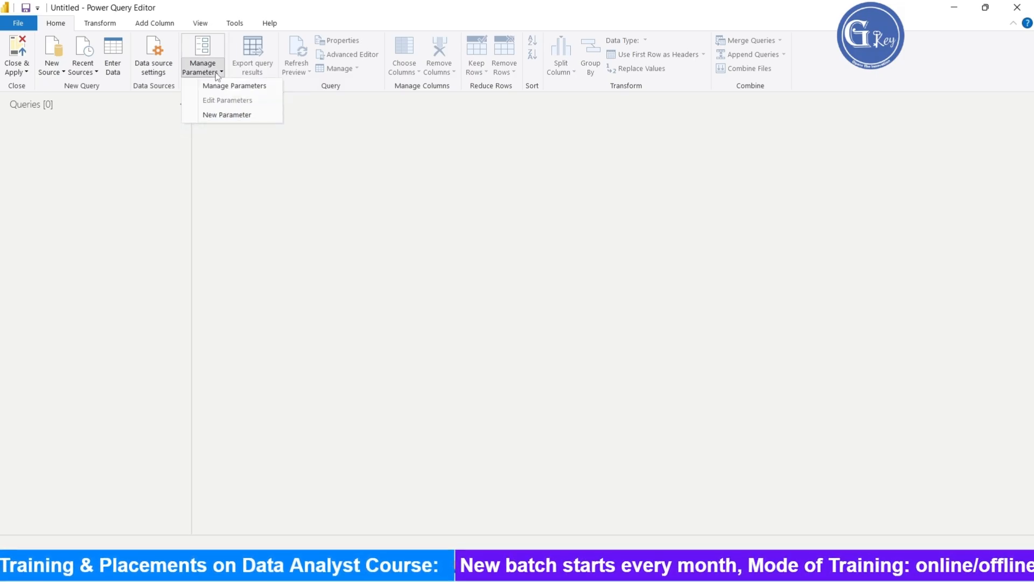
left_click(228, 117)
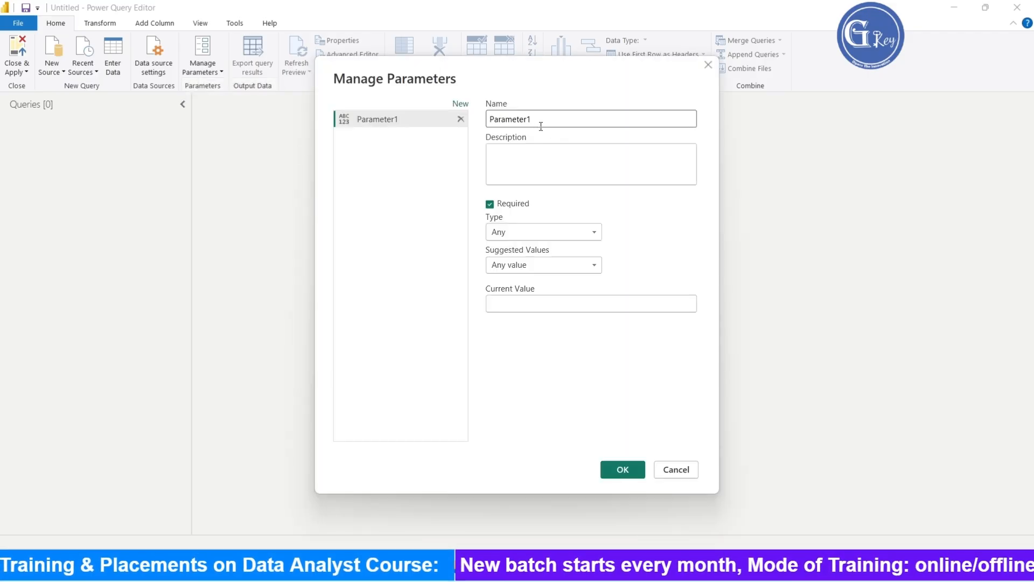
double_click(543, 123)
type("S")
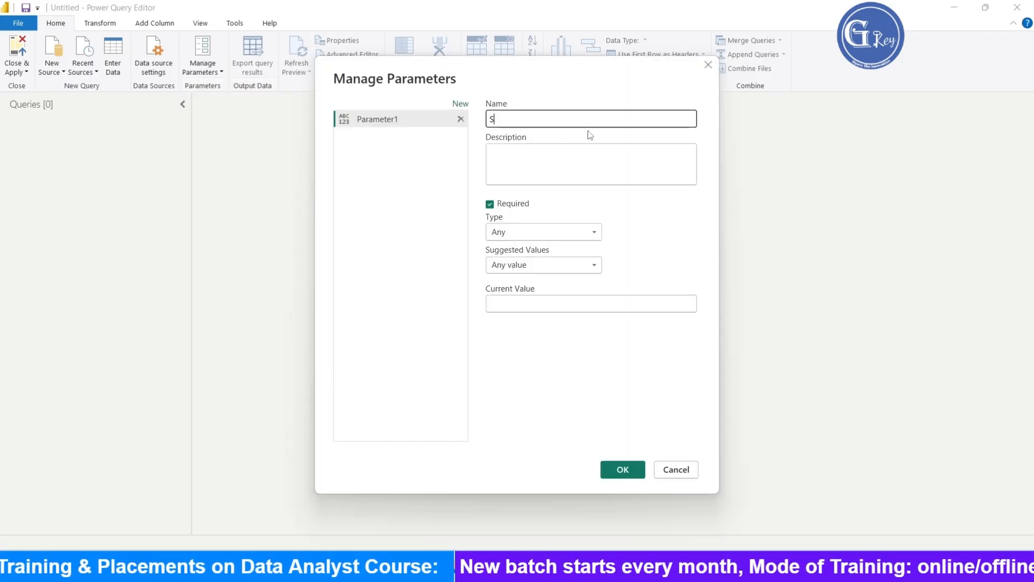
type("tartDa")
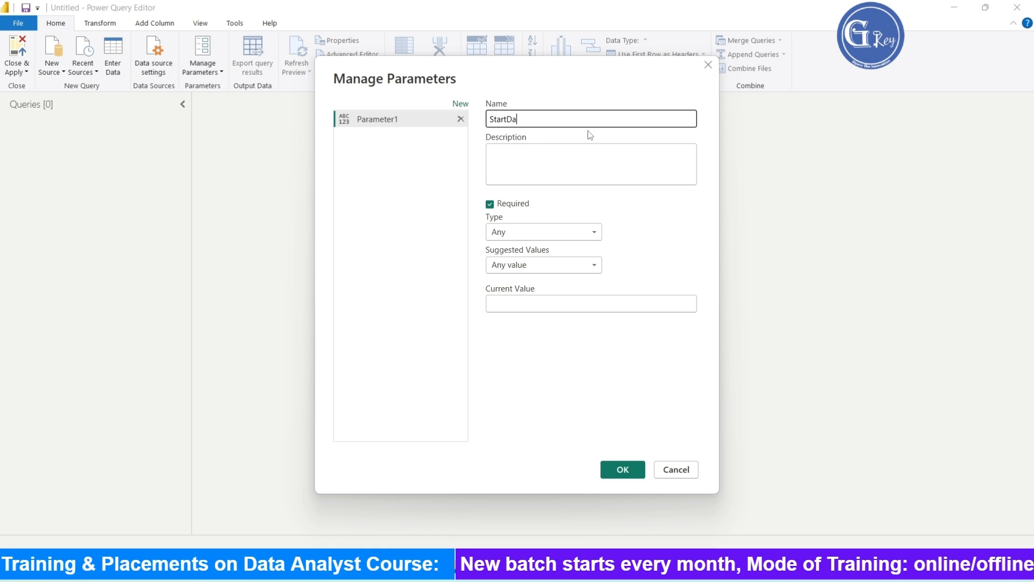
type("te")
left_click(547, 232)
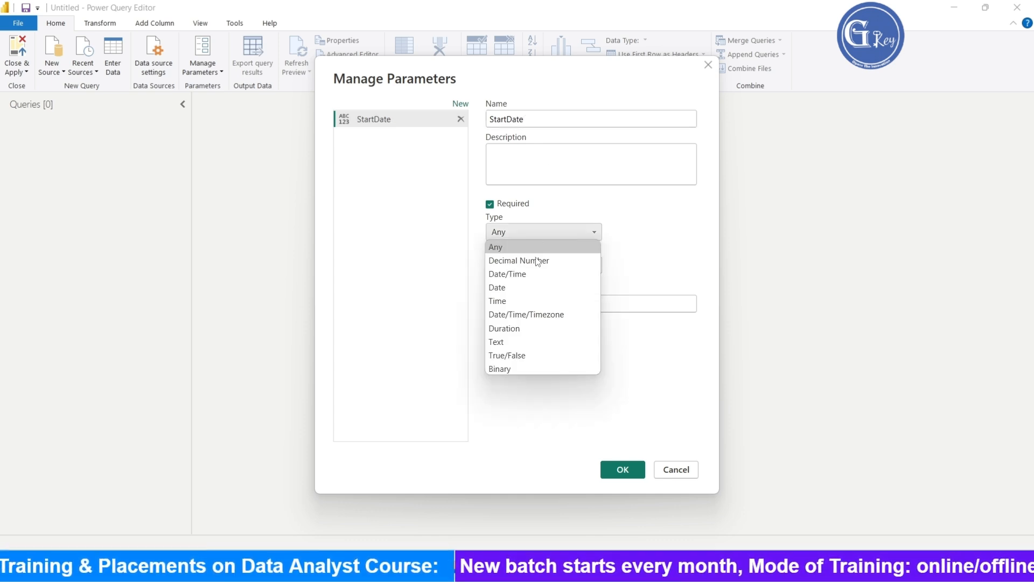
left_click(539, 287)
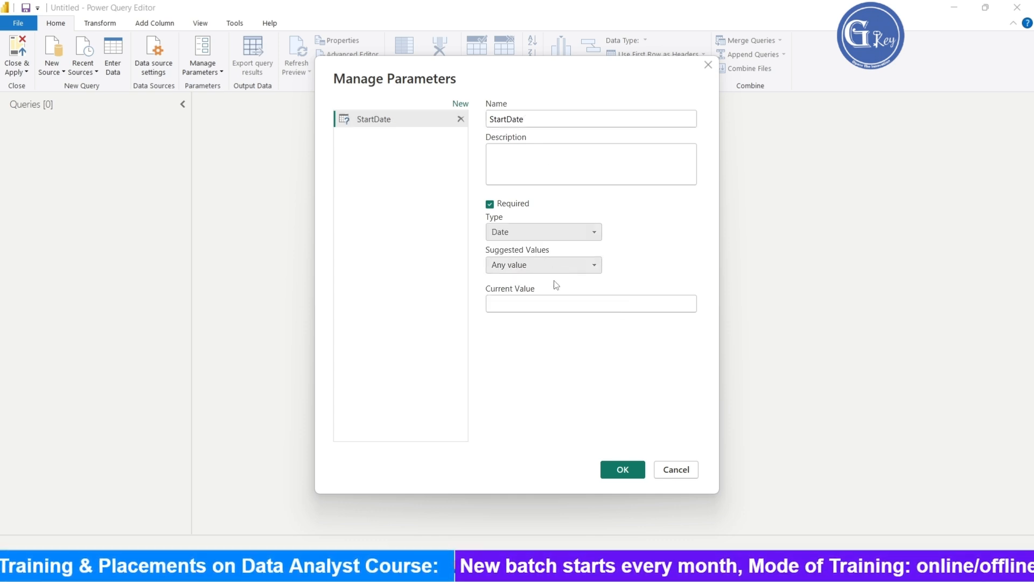
- Set the StartDate parameter's current value to 01-01-2025 and save it
left_click(549, 301)
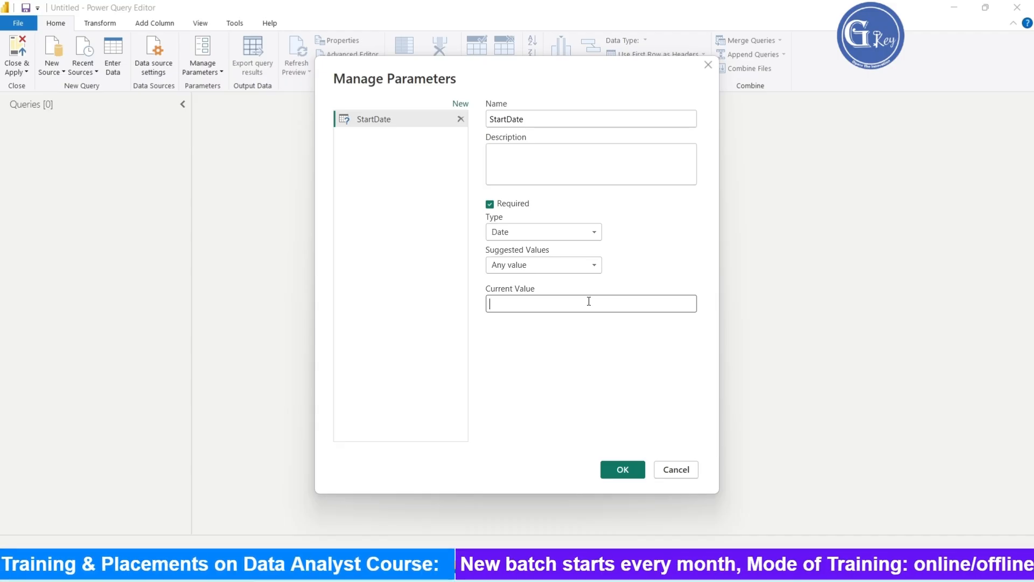
type("01-01")
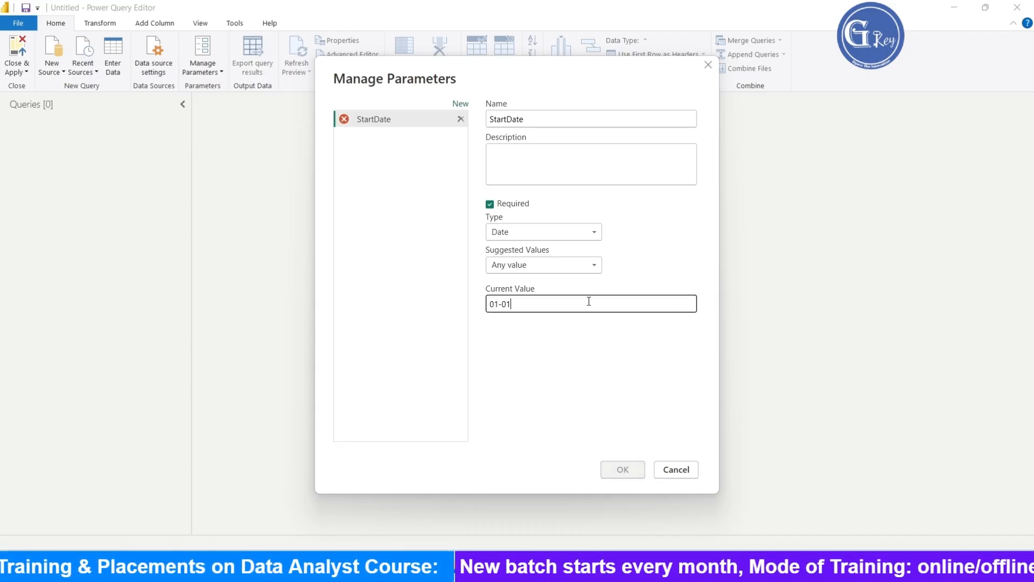
type("-202")
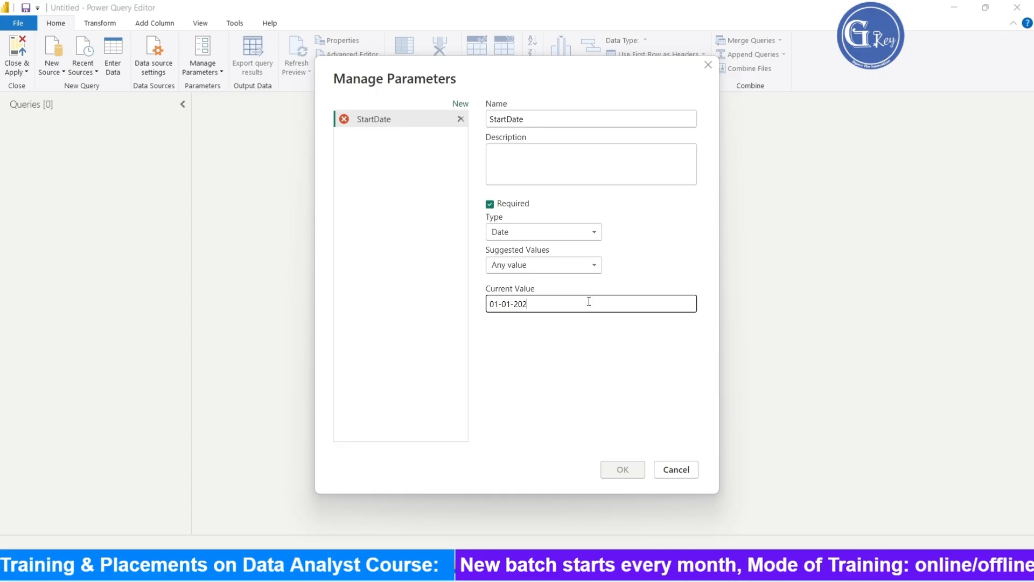
type("5")
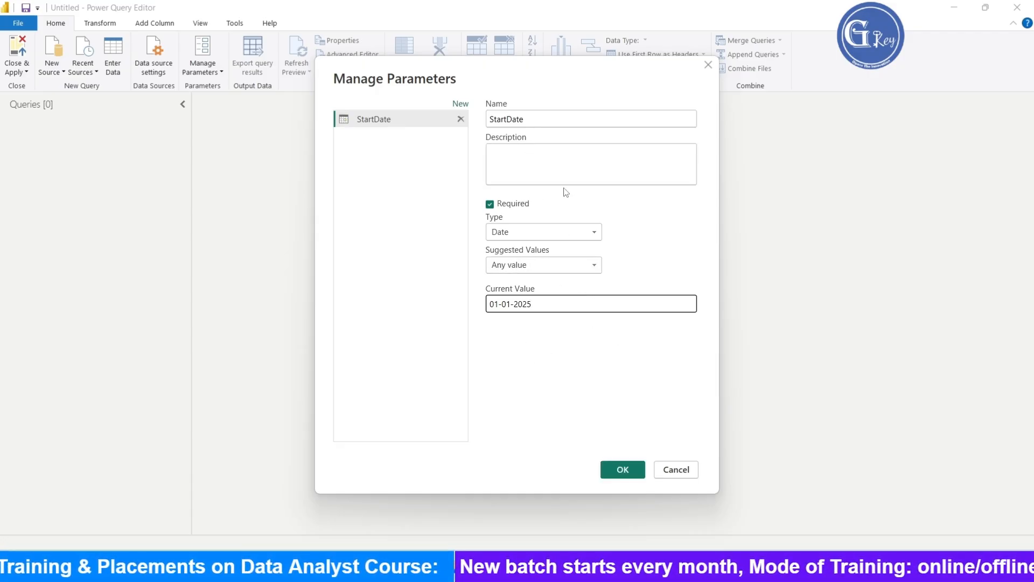
left_click(624, 470)
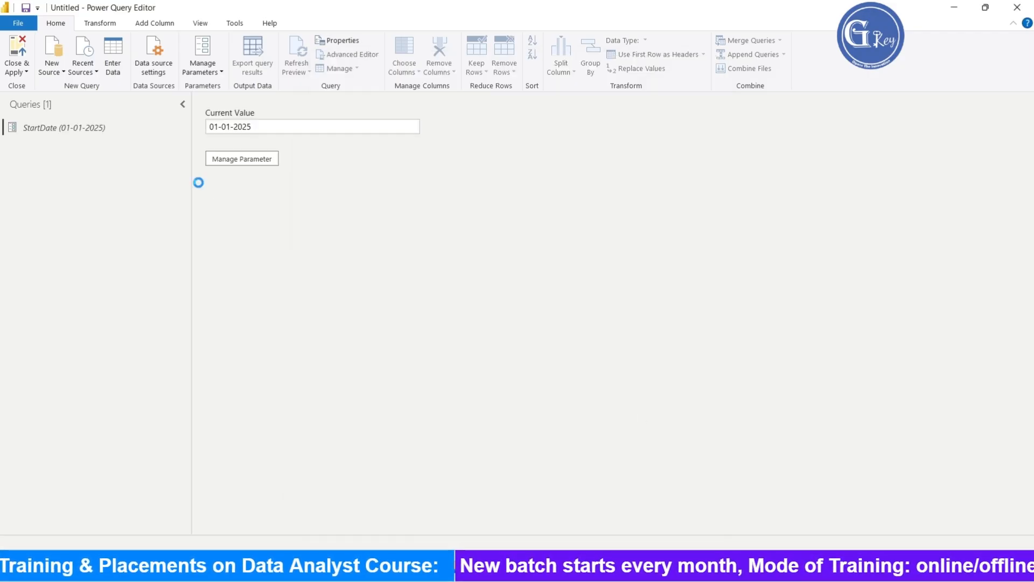
- Add a second new parameter named EndDate with type Date
left_click(212, 76)
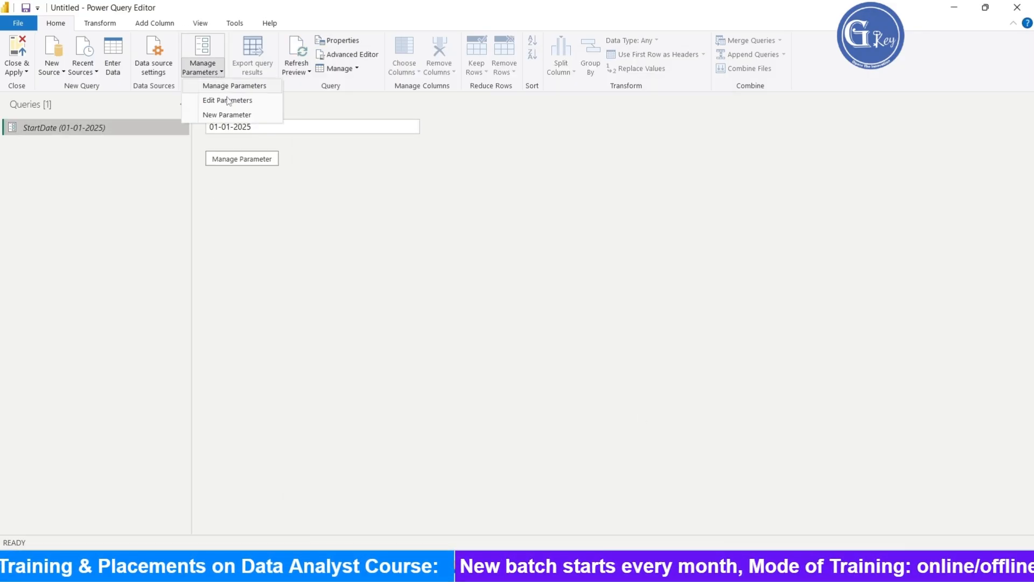
left_click(233, 114)
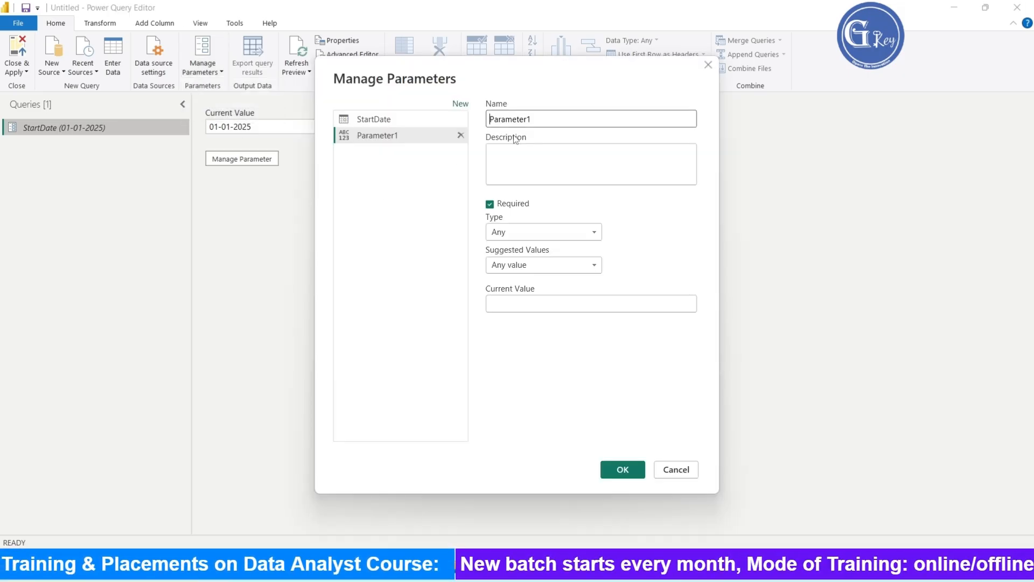
double_click(549, 118)
type("End")
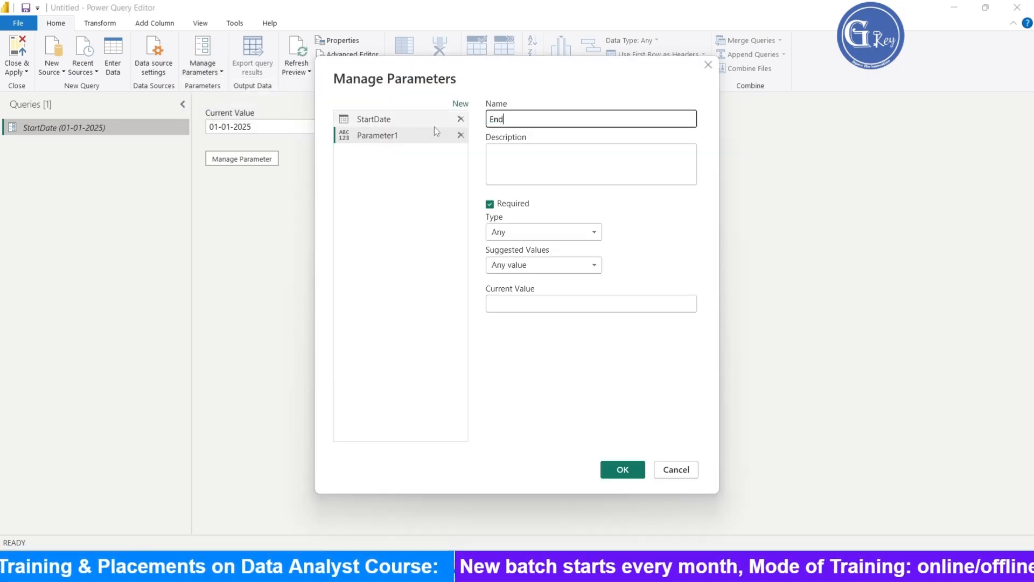
type("Date")
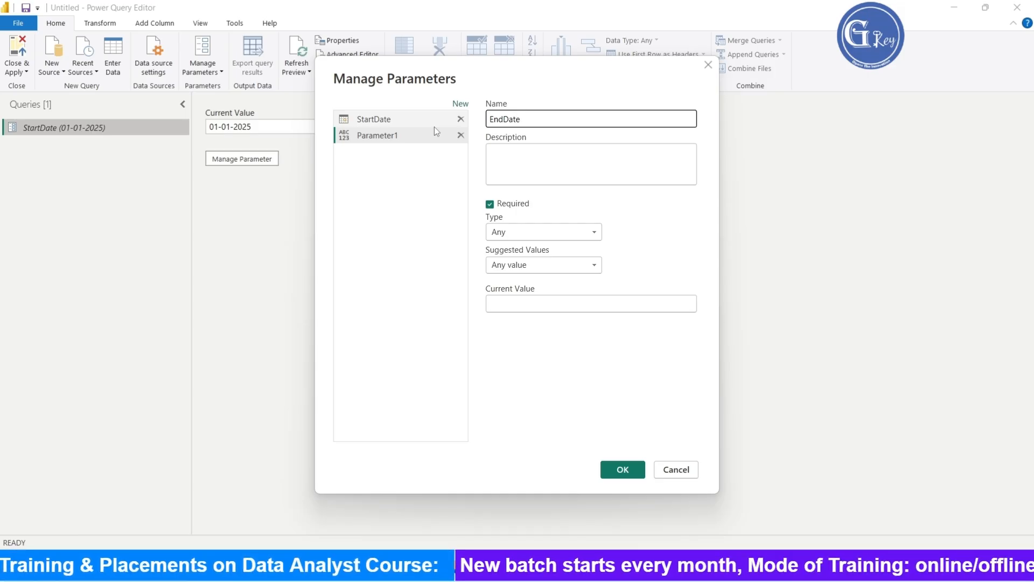
left_click(533, 230)
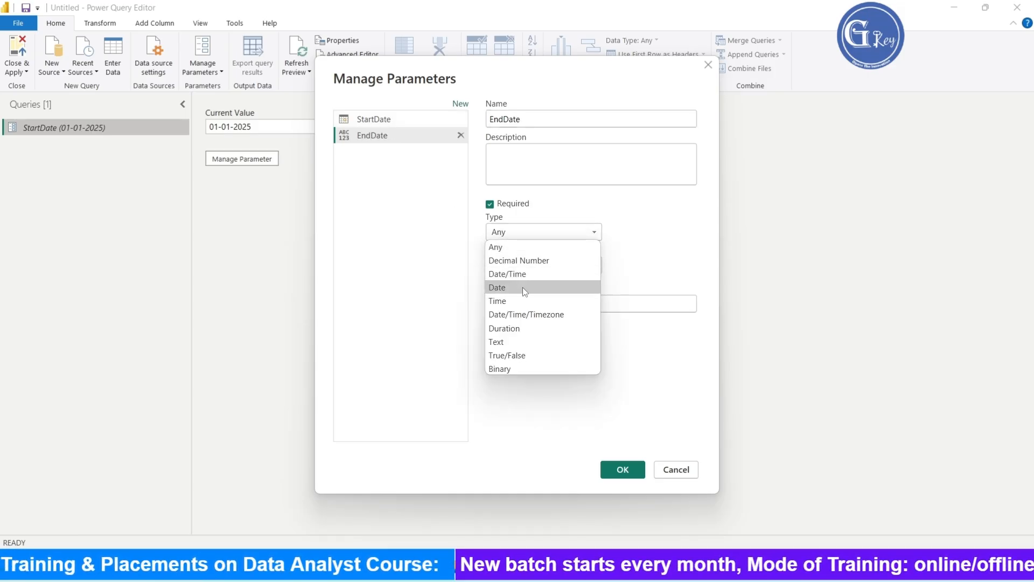
left_click(522, 286)
- Set the EndDate parameter's current value to 31-12-2025 and save the parameters
left_click(653, 303)
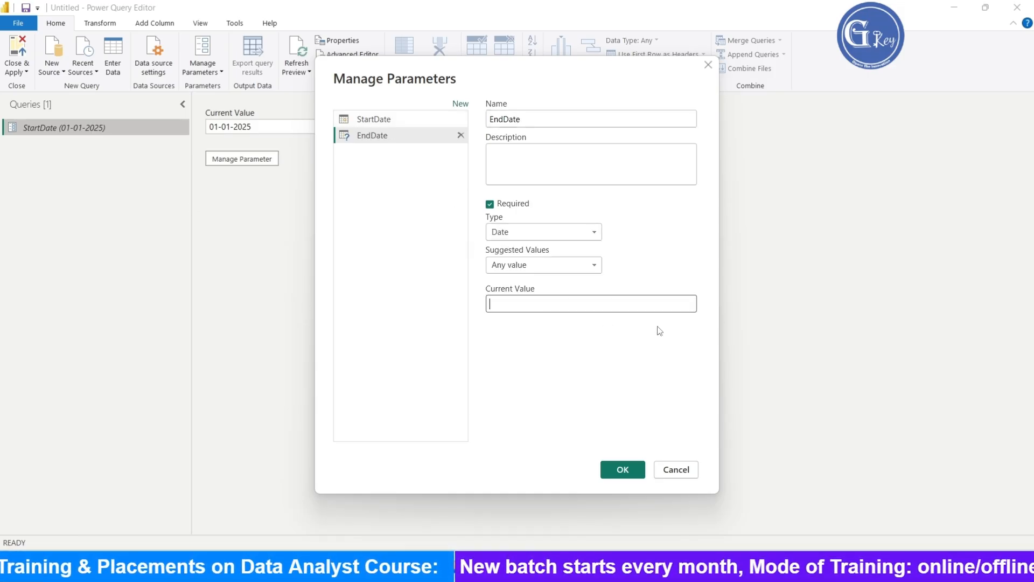
type("31-12")
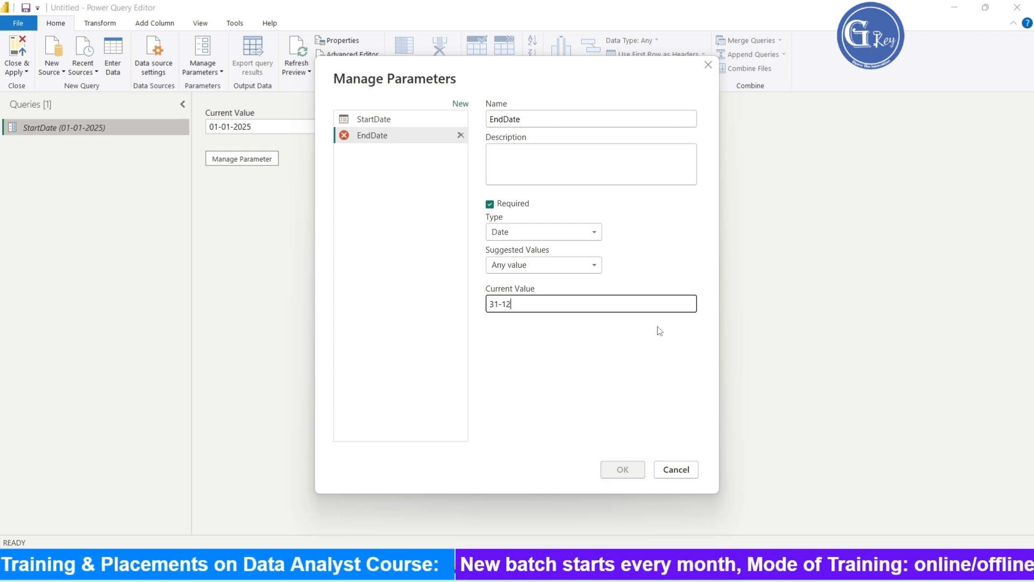
type("-2025")
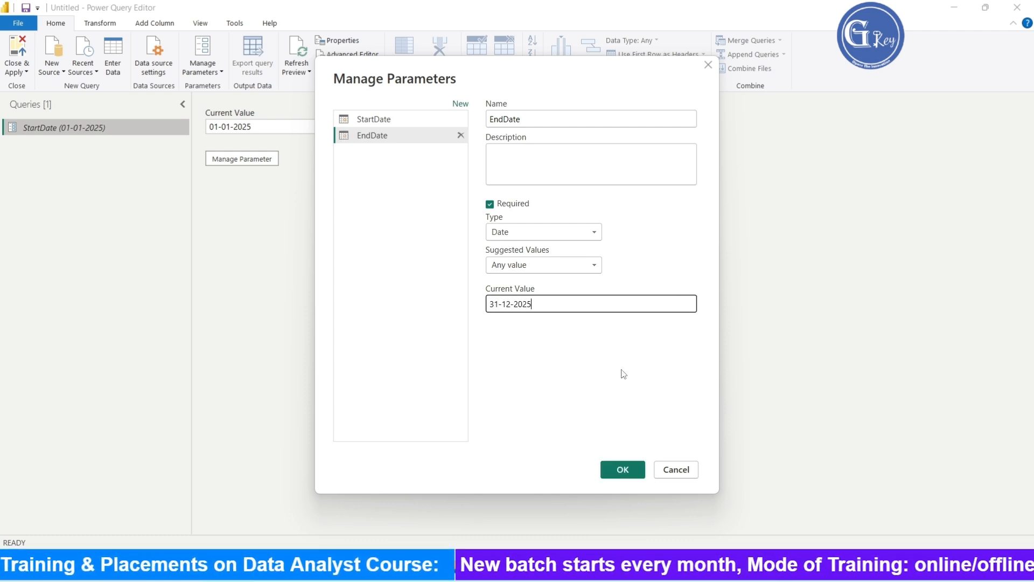
left_click(622, 470)
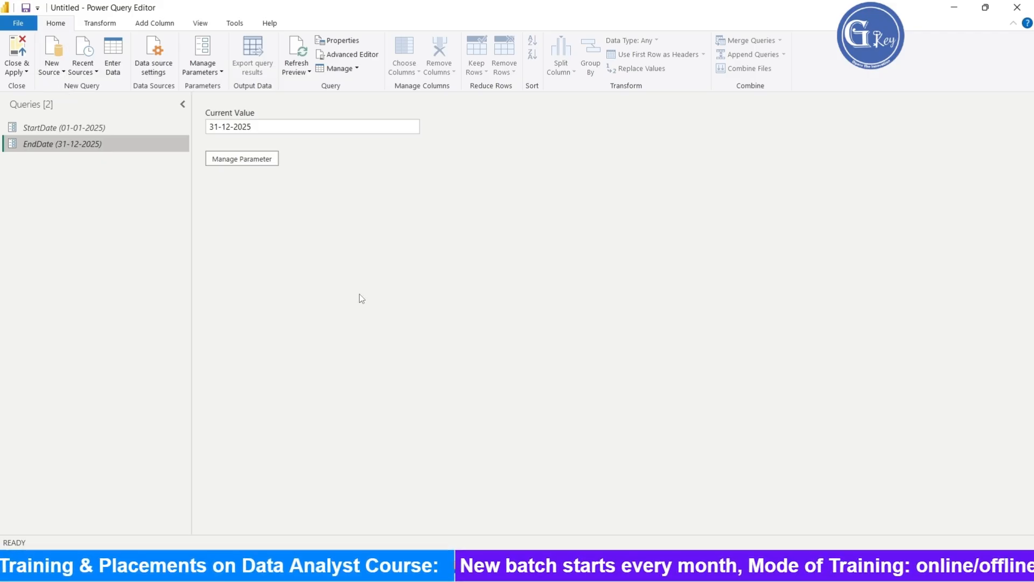
- Create a blank query and start its formula with =Duration.Days()
left_click(58, 72)
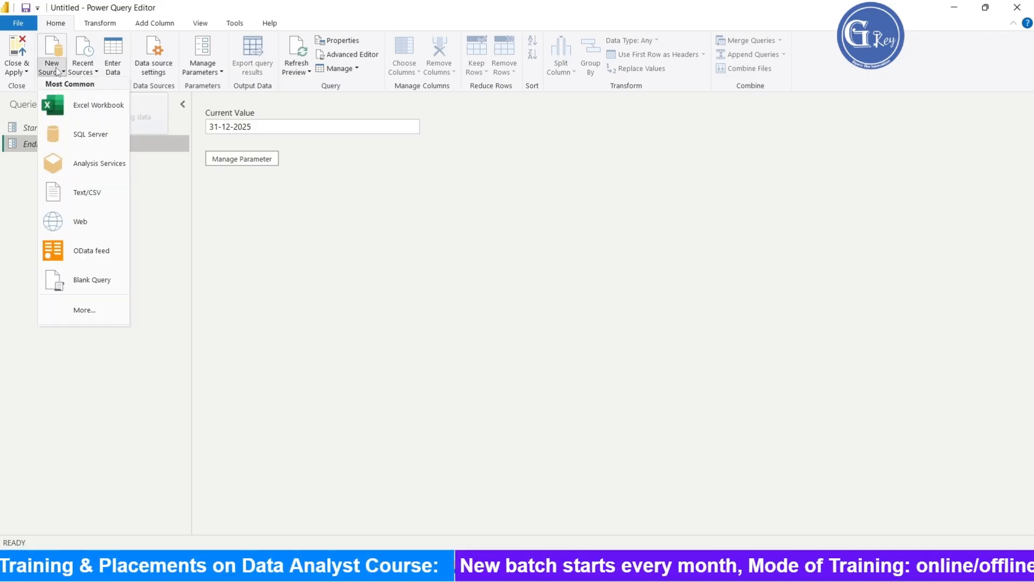
left_click(95, 286)
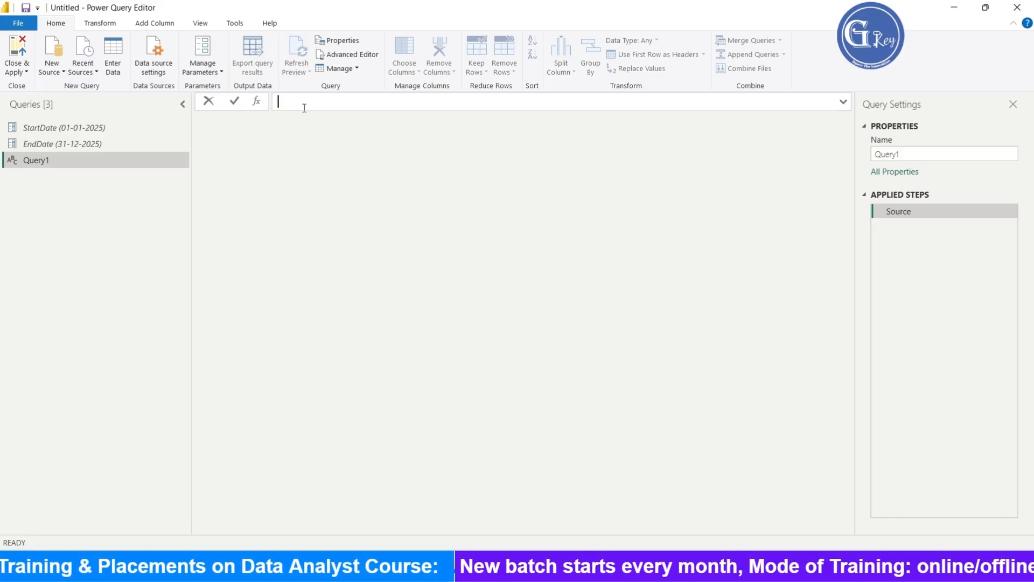
type("=")
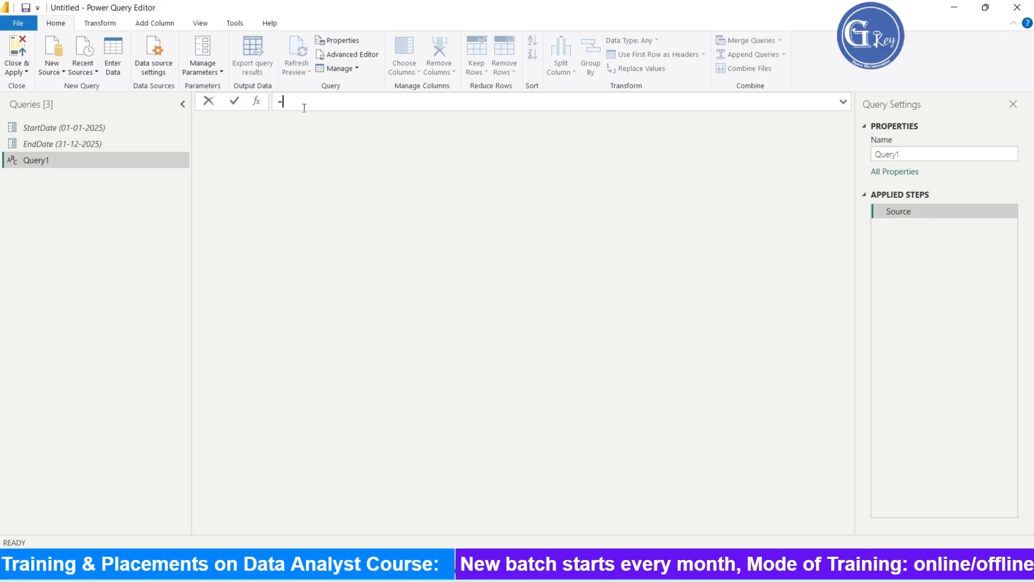
type("Du")
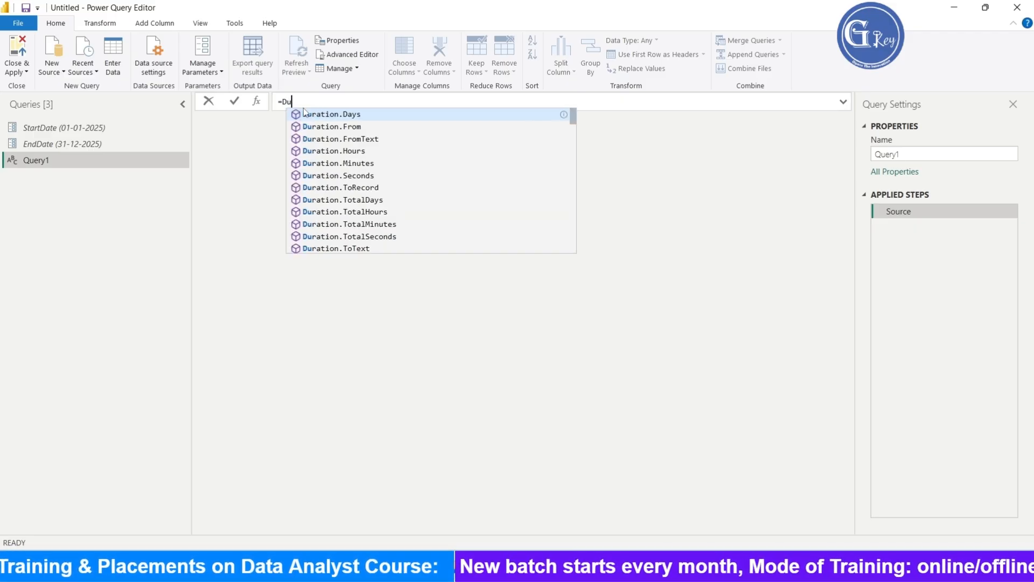
type("ration")
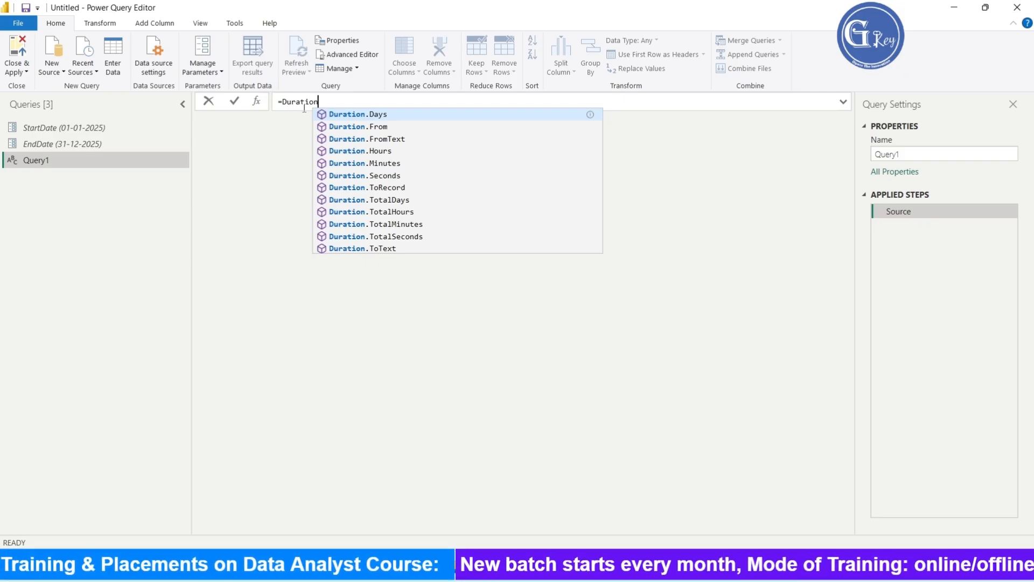
left_click(427, 114)
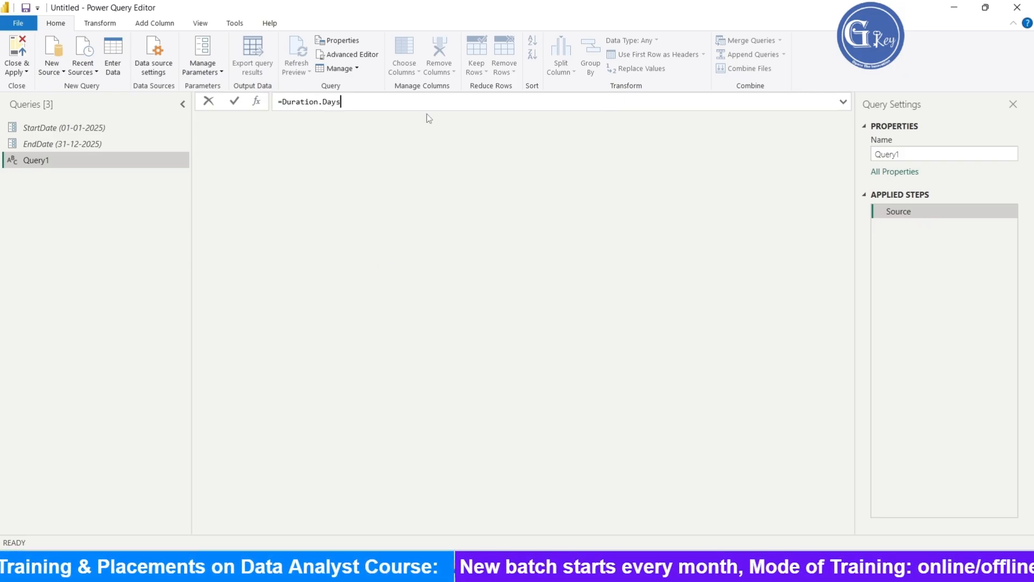
type("()")
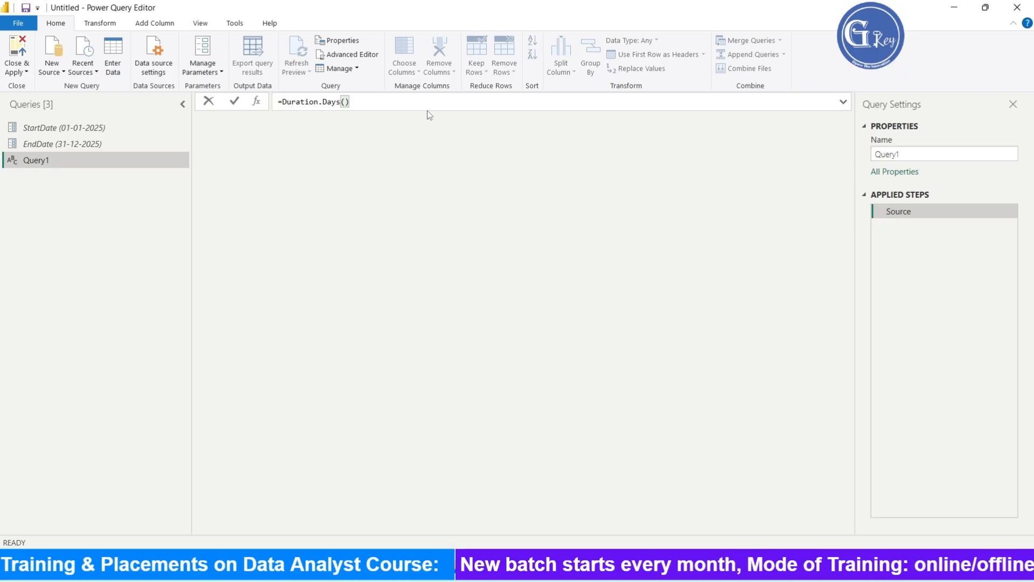
type("E")
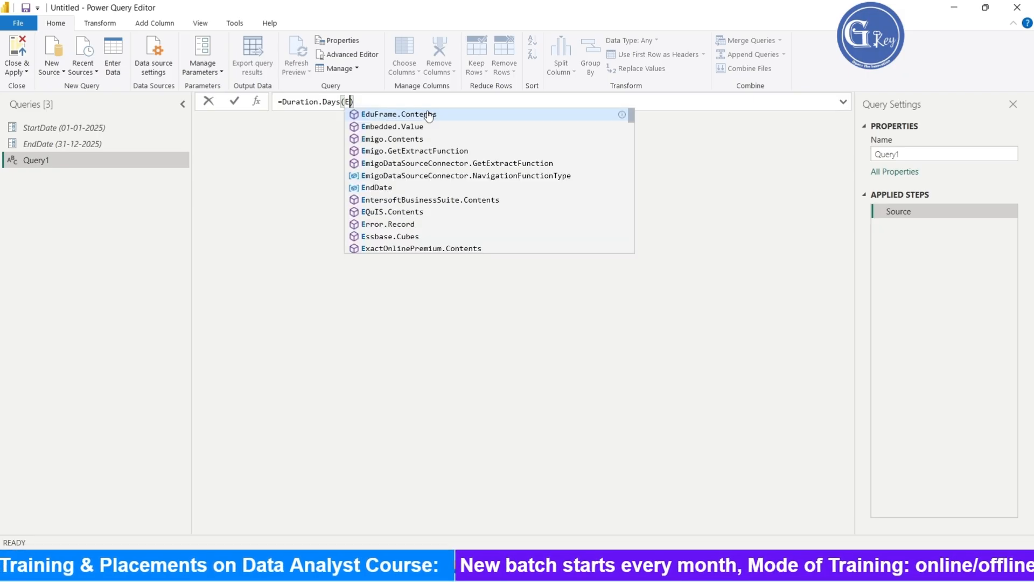
type("nd")
- Complete the blank query's formula as =Duration.Days(EndDate-StartDate)+1 and commit it
left_click(428, 112)
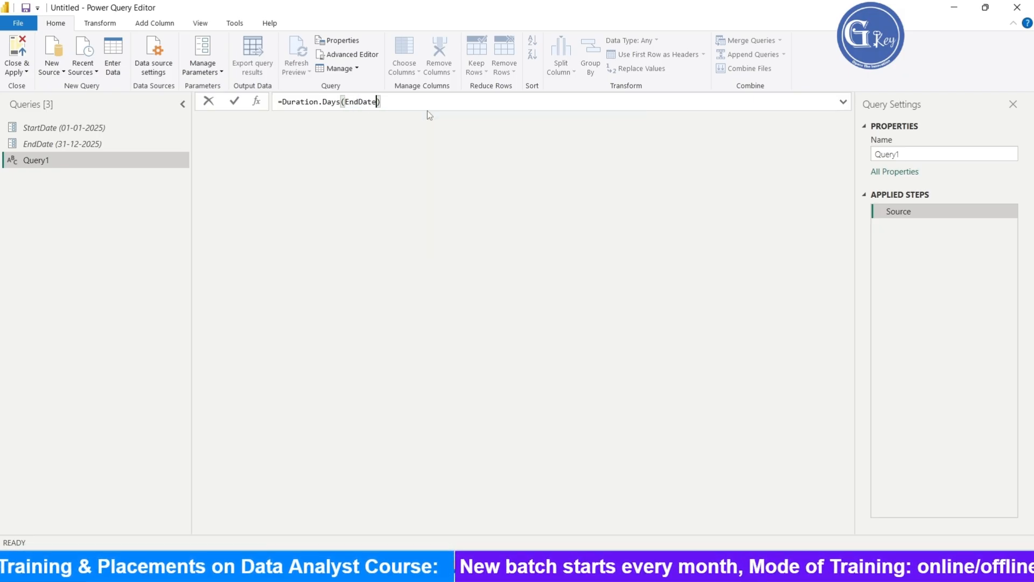
type("-Sta")
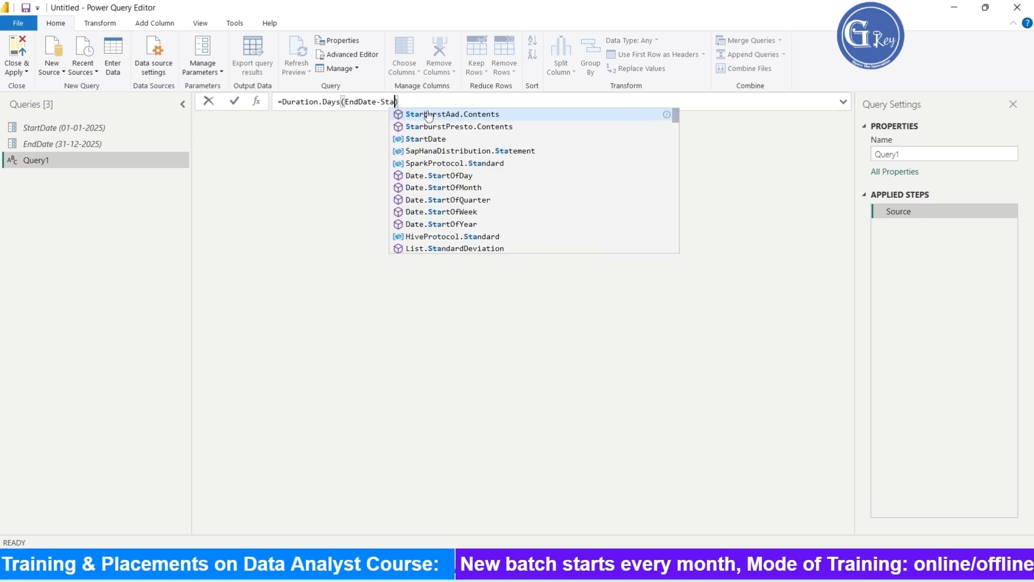
type("r")
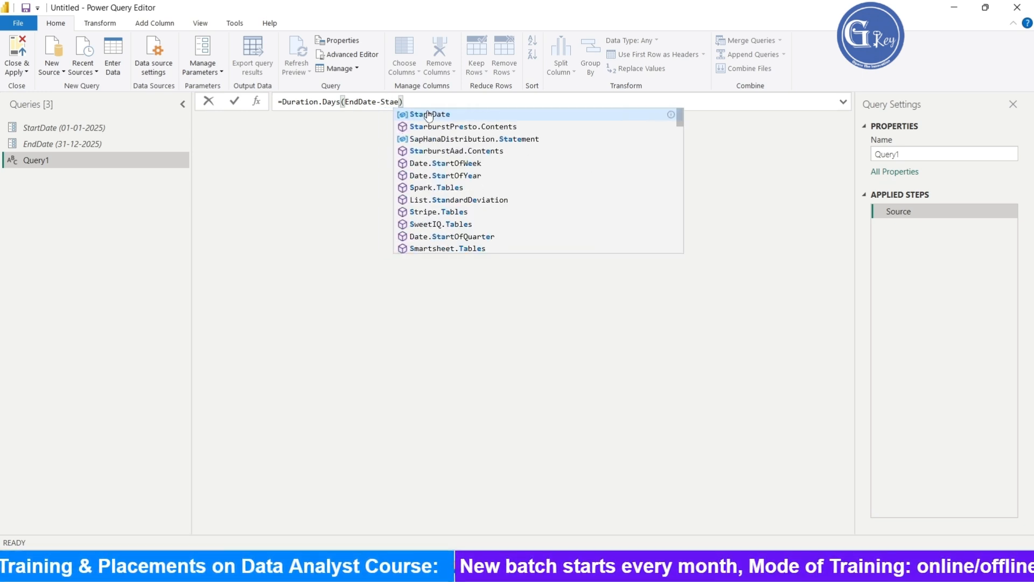
type("t")
left_click(428, 114)
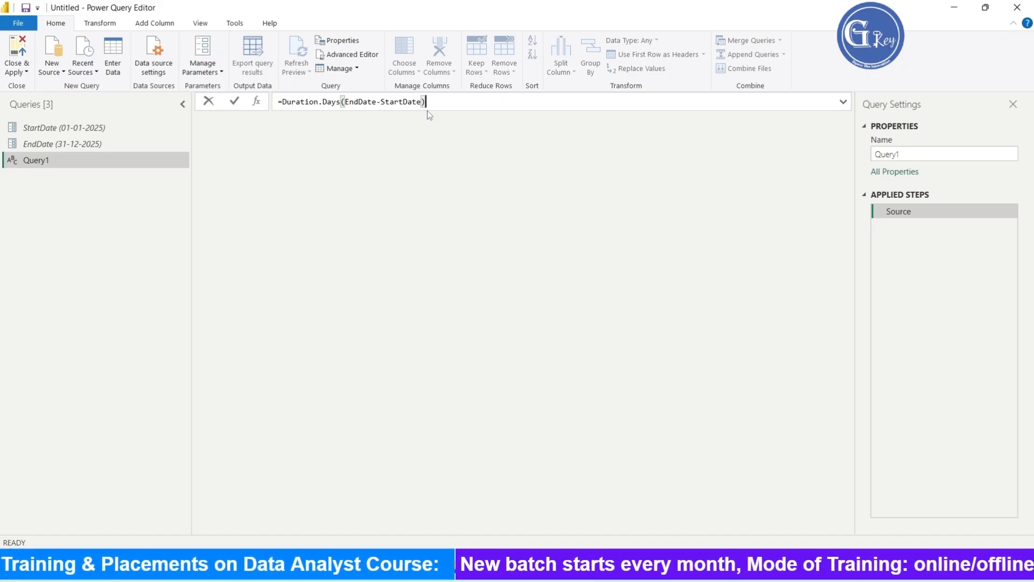
type("+1")
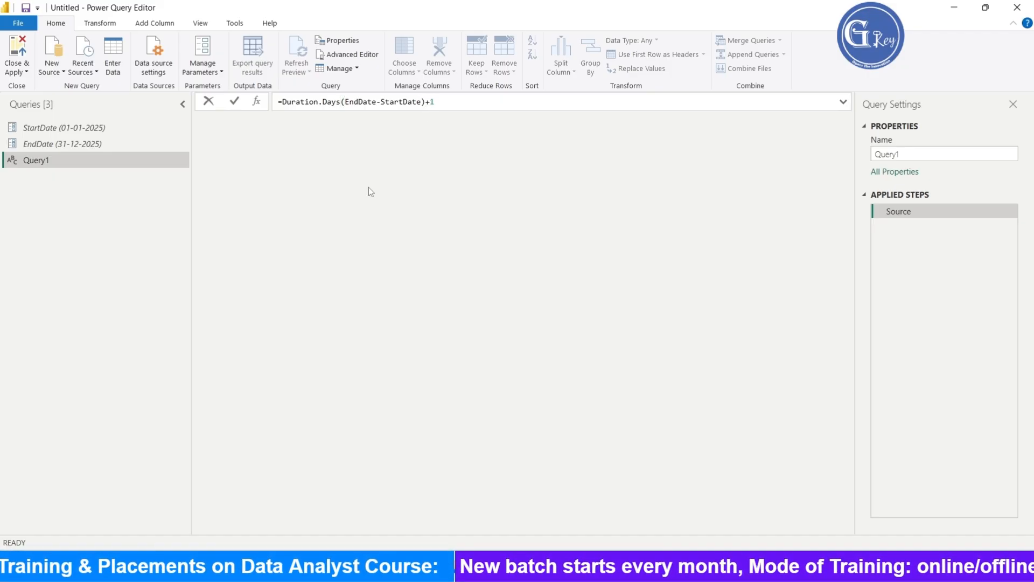
key("Return")
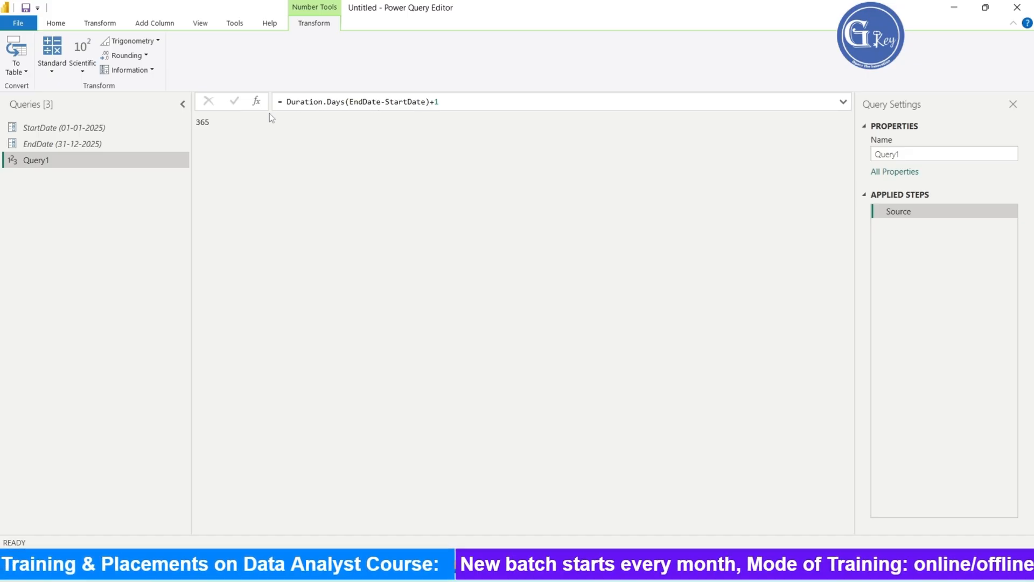
- Rename the query's Source step to Duration in both the let and in sections of the Advanced Editor
left_click(99, 24)
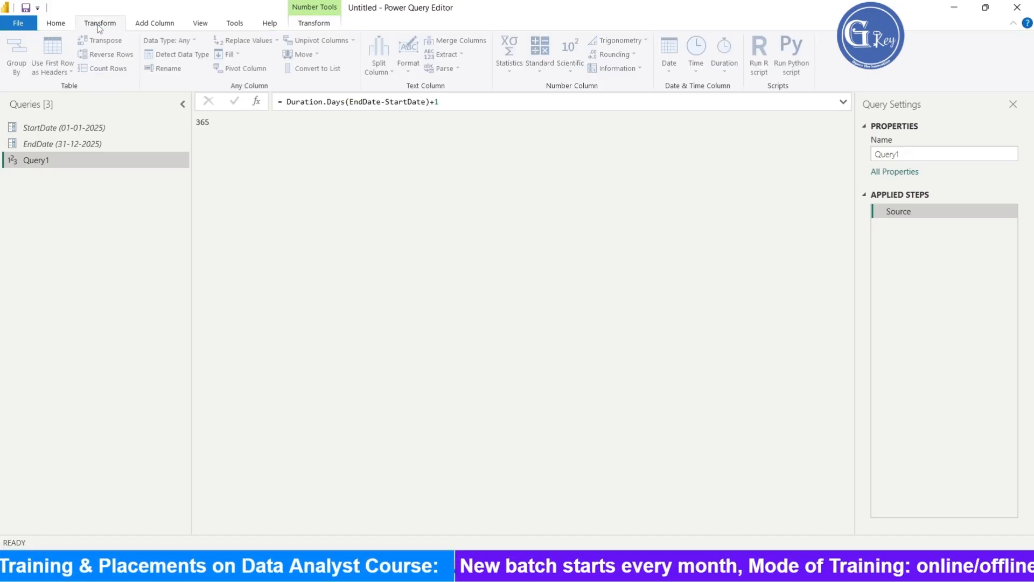
left_click(66, 24)
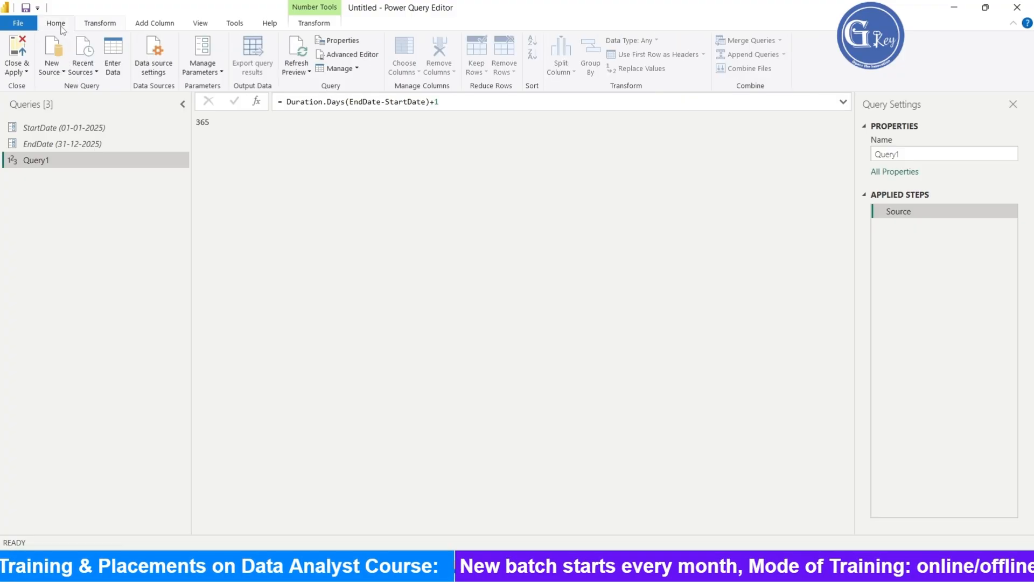
left_click(353, 55)
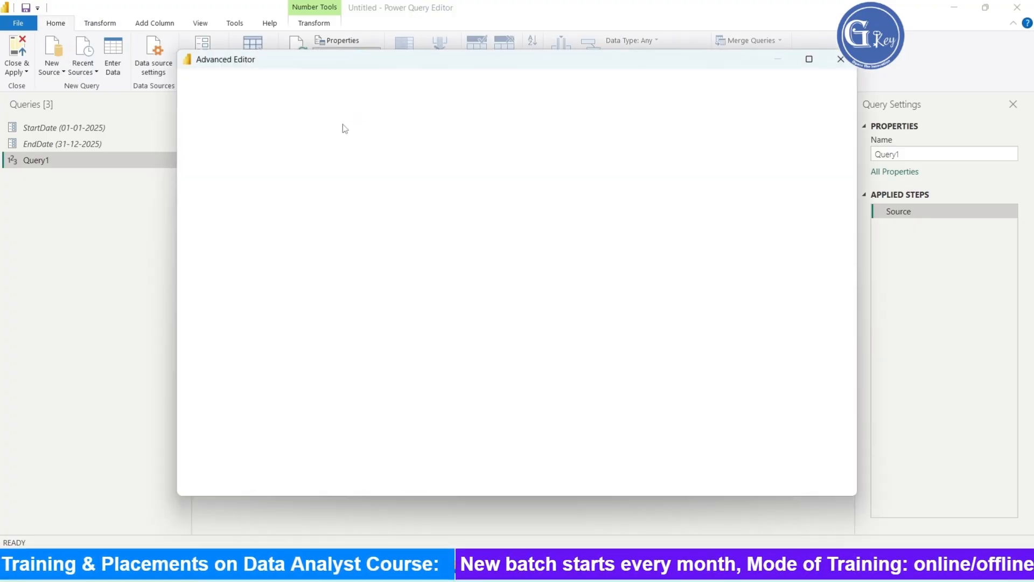
left_click(242, 142)
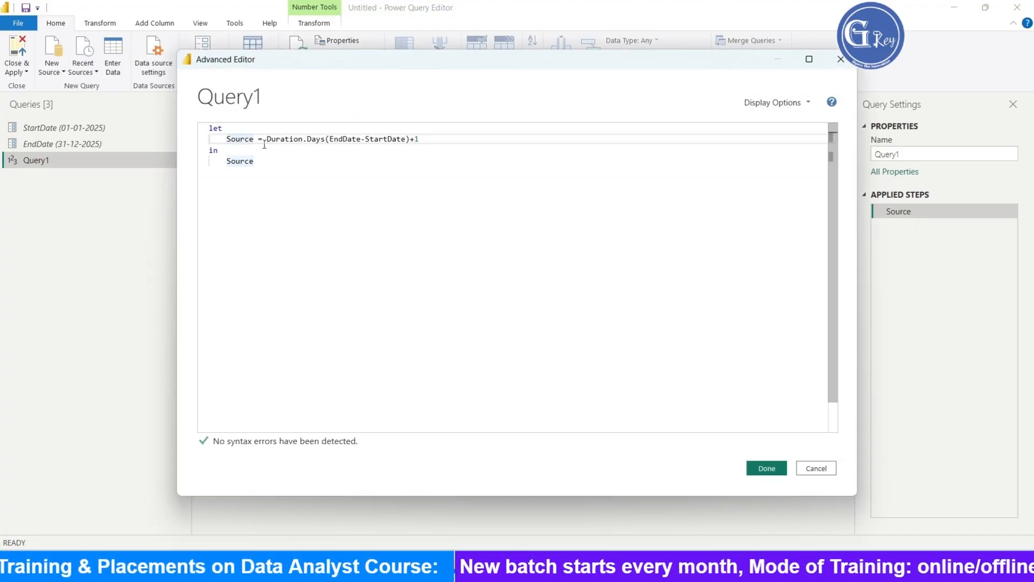
double_click(255, 140)
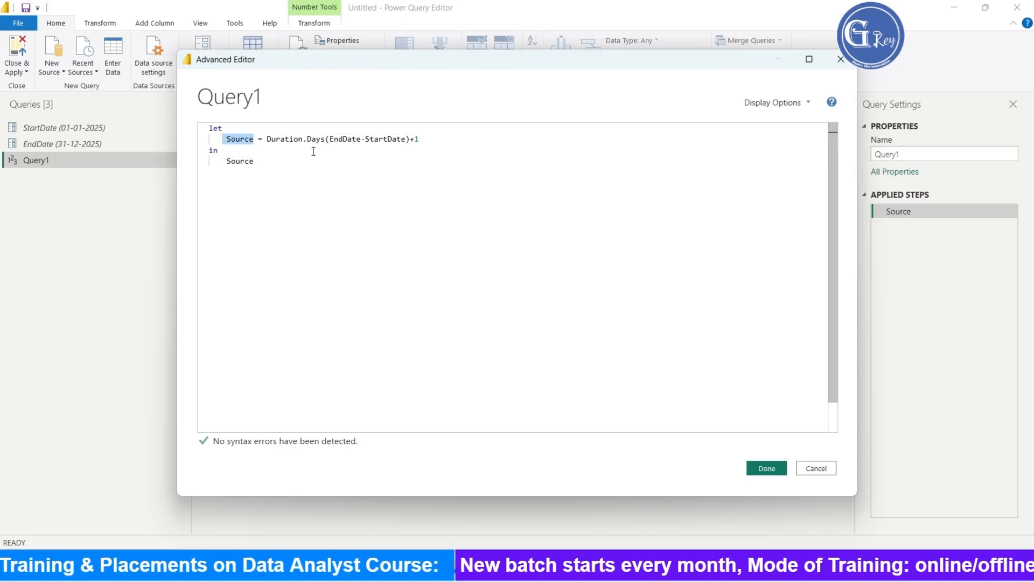
left_click_drag(255, 139, 228, 139)
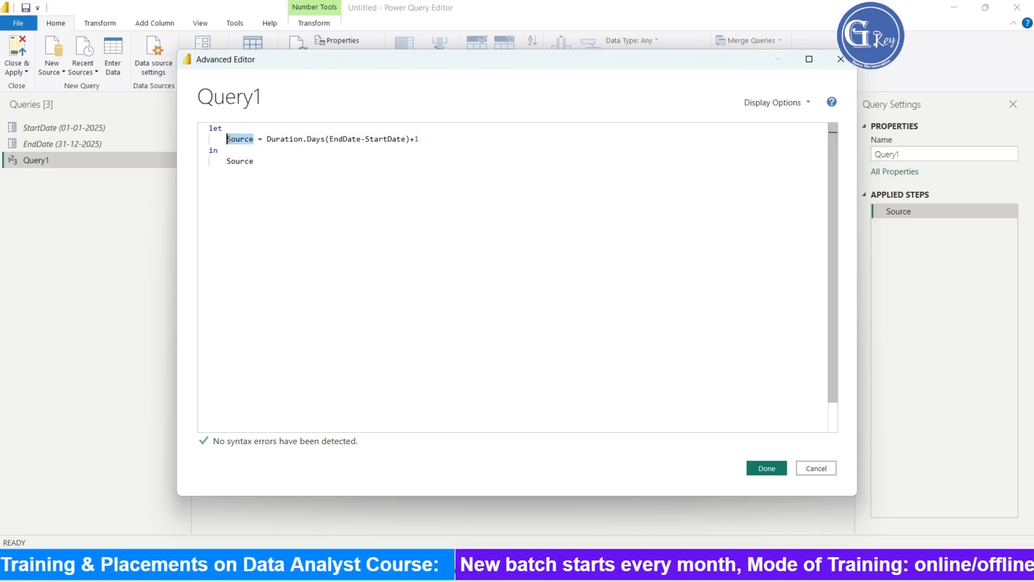
type("Duratio")
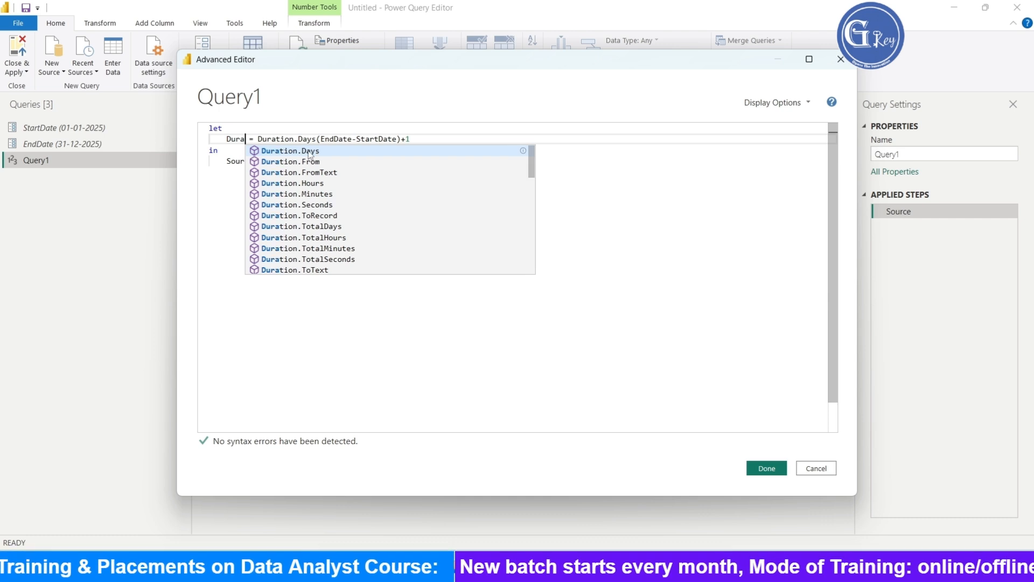
type("n")
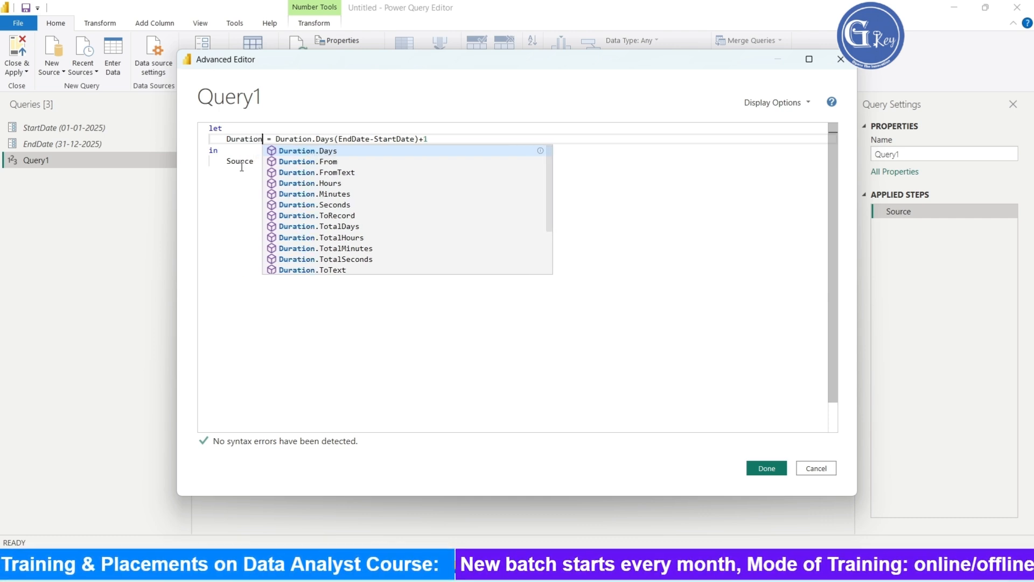
double_click(241, 161)
type("Duration")
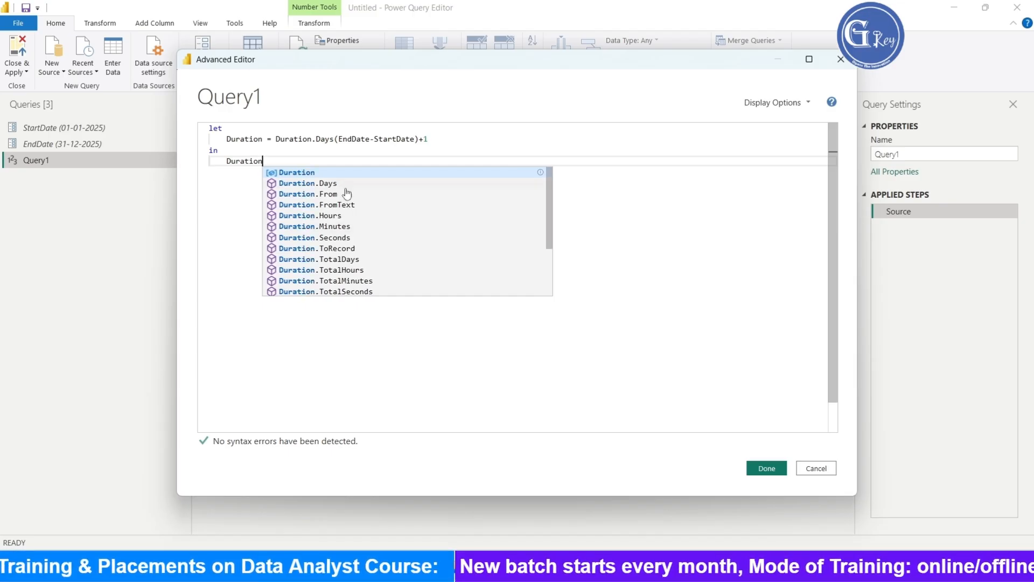
left_click(766, 469)
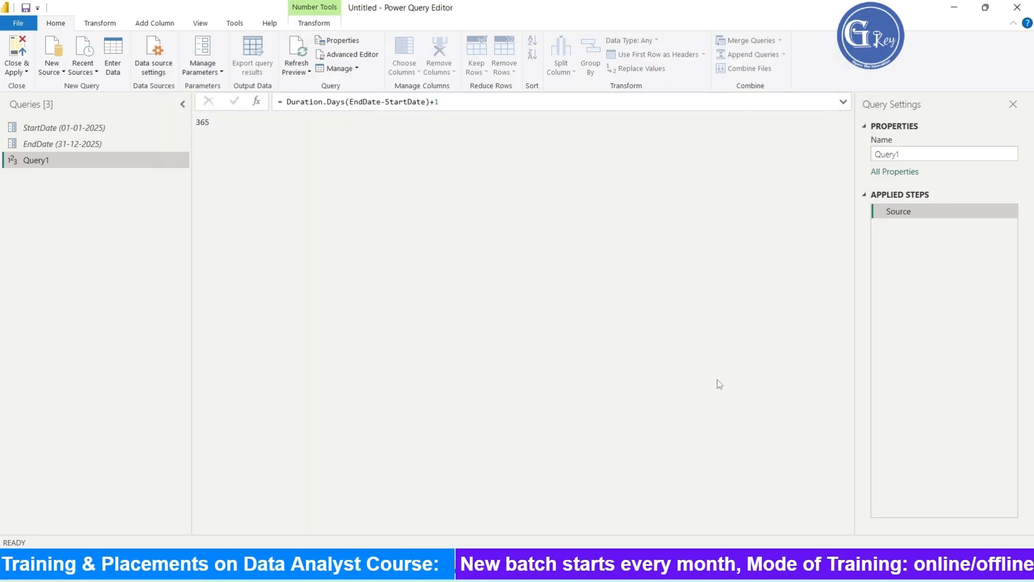
- Add a new step to the query and start its formula with List.Dates in place of Duration
left_click(257, 104)
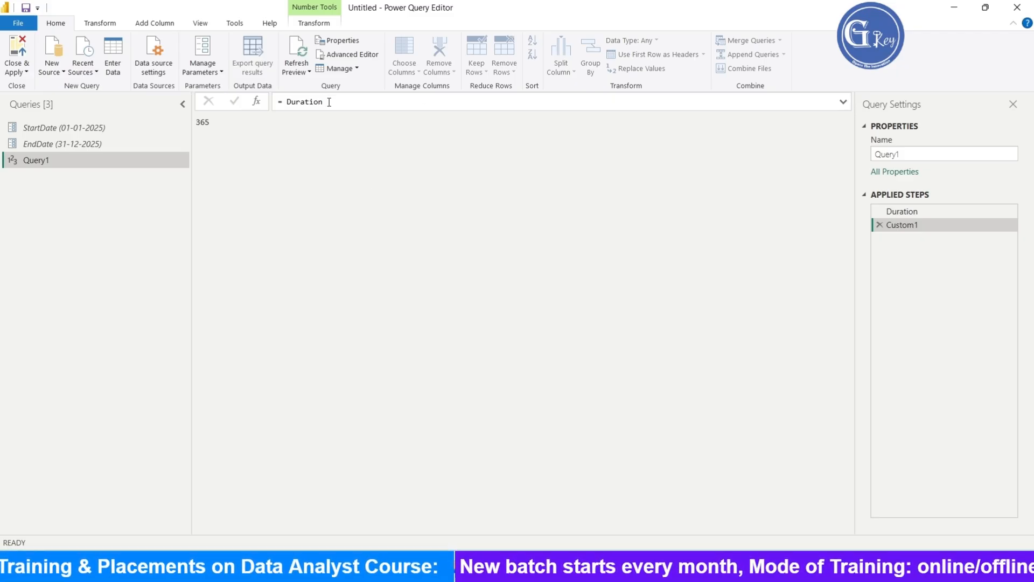
left_click_drag(329, 102, 286, 102)
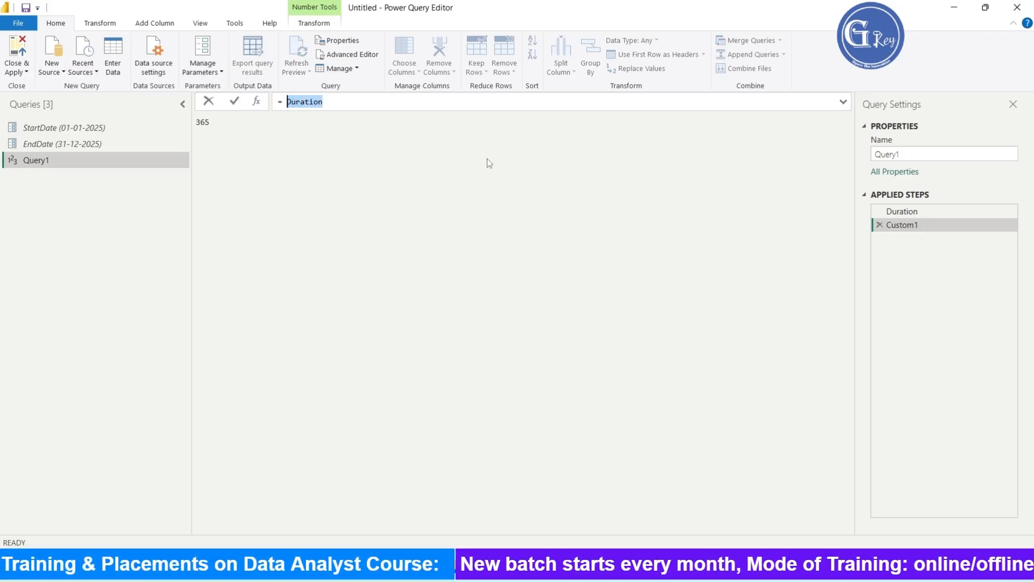
type("LI")
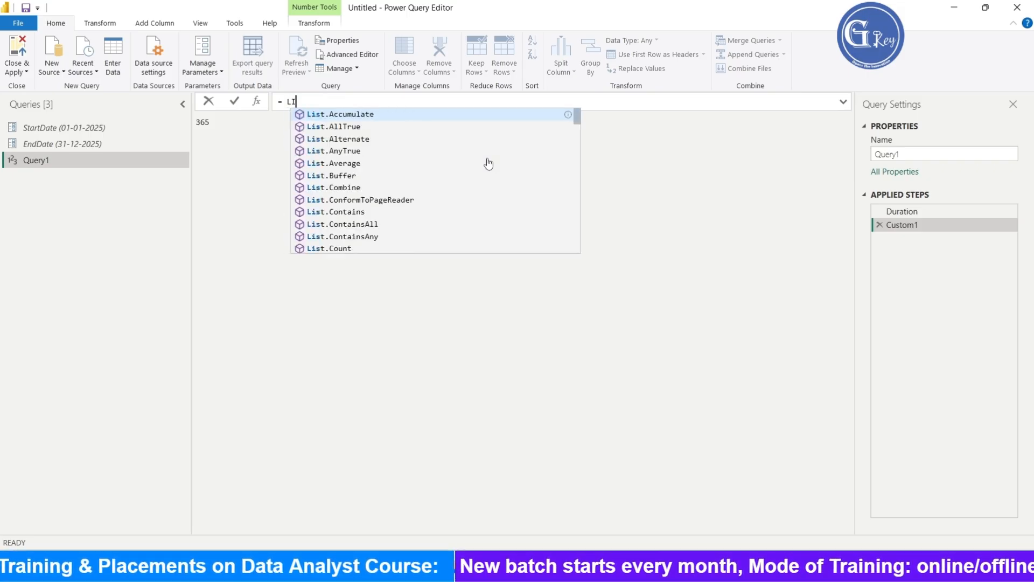
type("st.Dates")
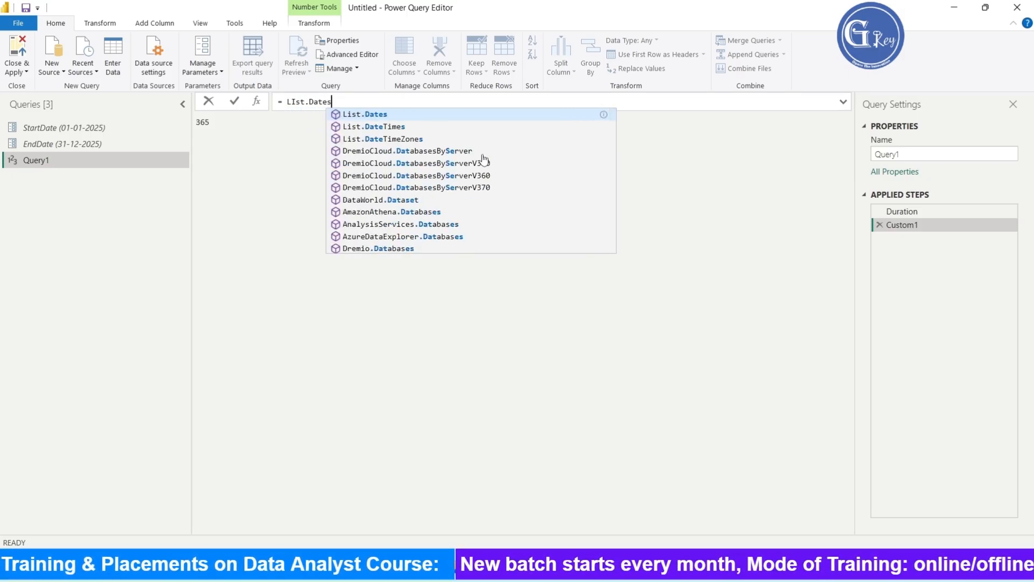
left_click(387, 118)
key("Return")
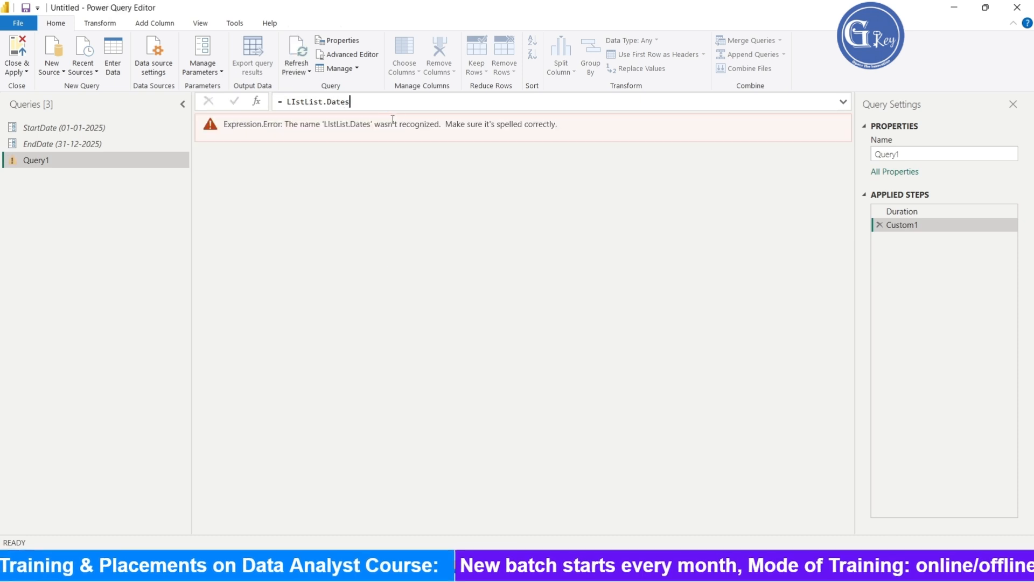
- Clean up the new step's formula so it reads = List.Dates() with the cursor inside the parentheses
left_click(307, 103)
type("\\\\\\")
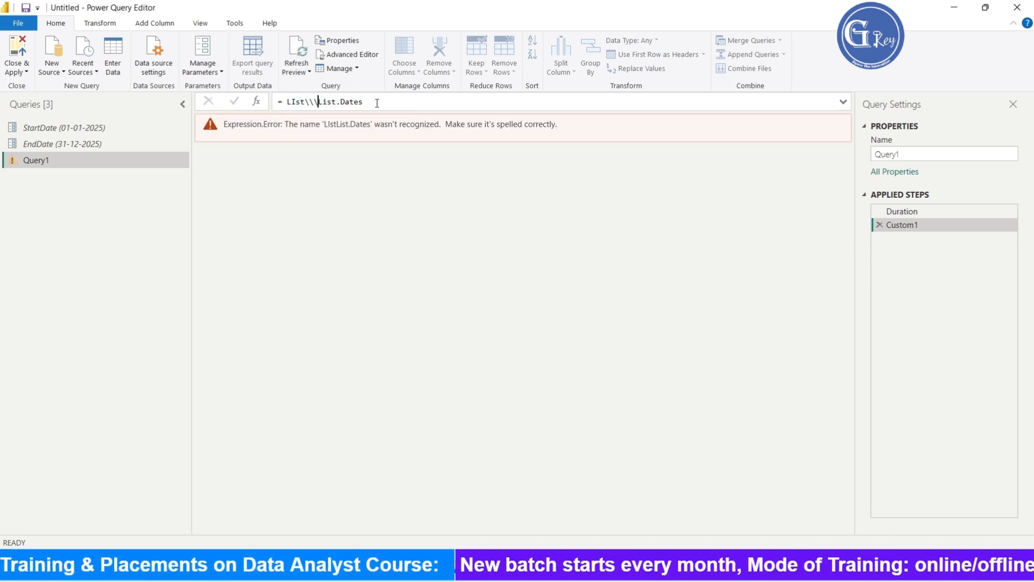
key("BackSpace")
key("BackSpace")
key("BackSpace")
key("BackSpace")
key("BackSpace")
key("BackSpace")
key("BackSpace")
key("shift+End")
key("End")
type("(")
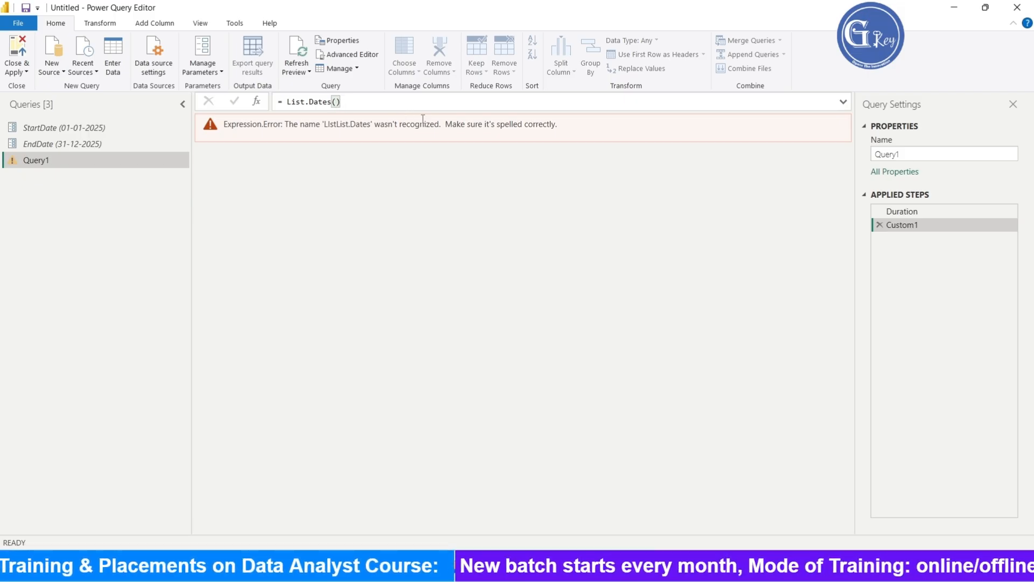
type("Satr")
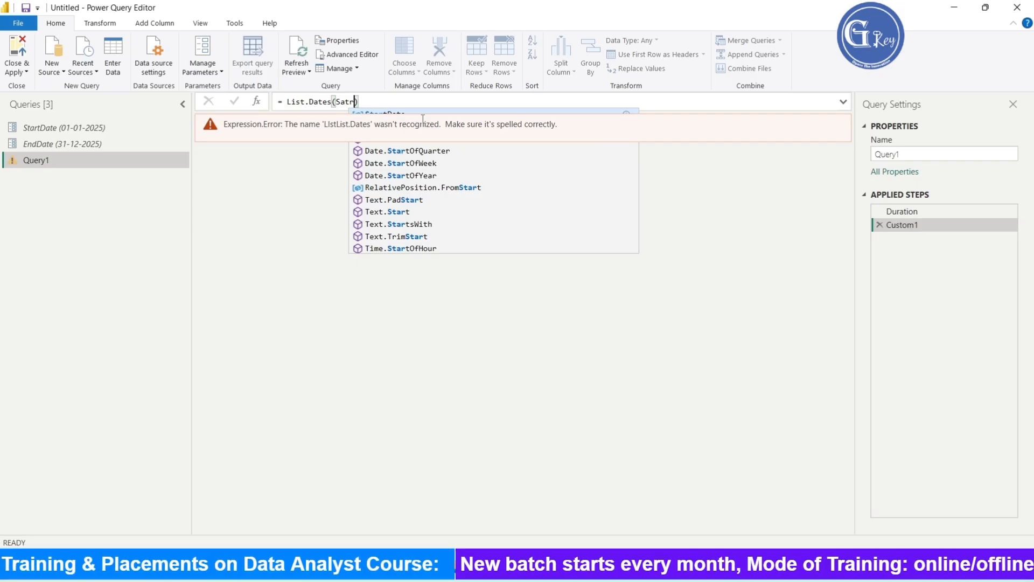
- Enter StartDate as the first argument of List.Dates, correcting its spelling
key("BackSpace")
key("BackSpace")
key("BackSpace")
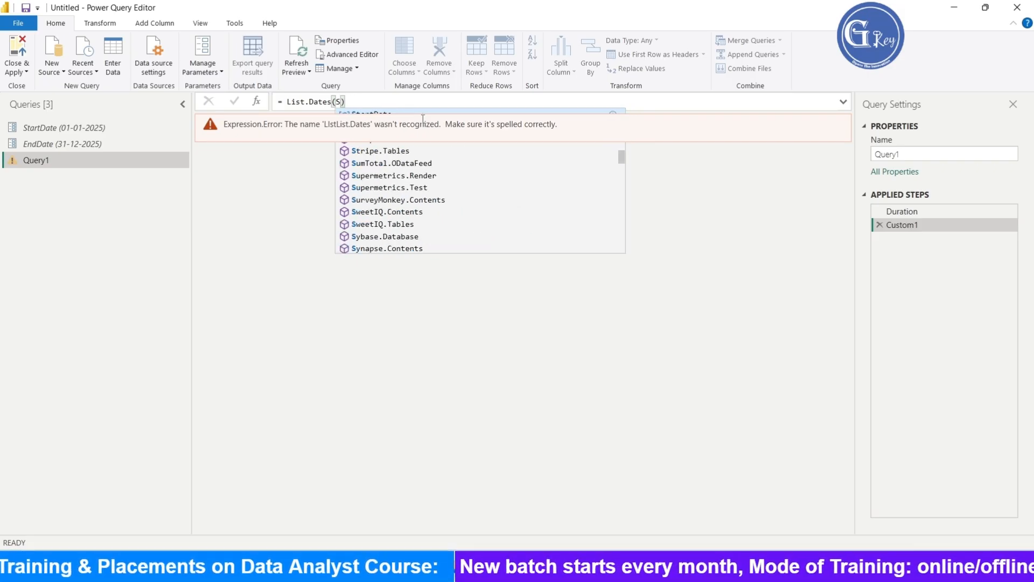
type("ta")
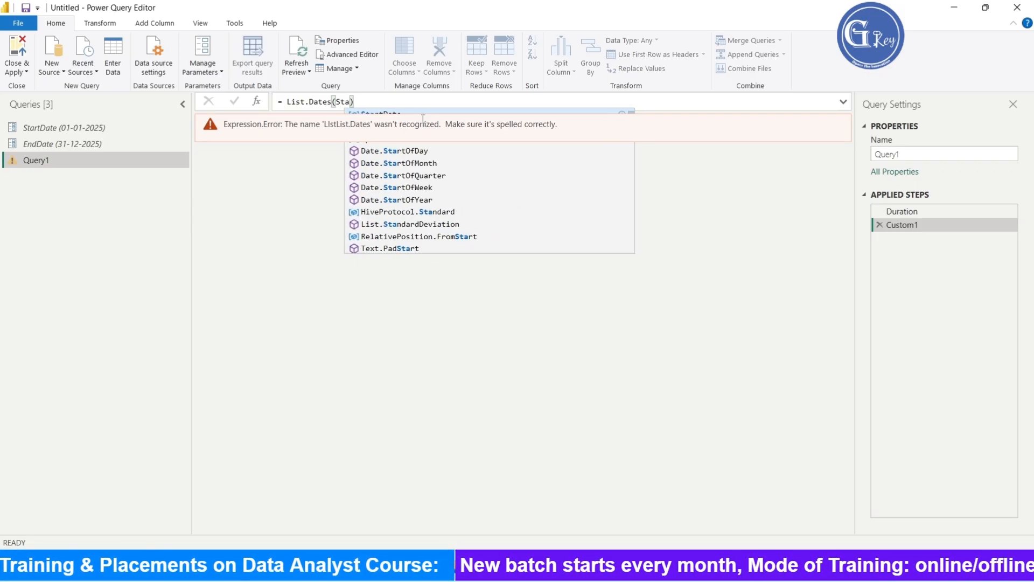
type("rt")
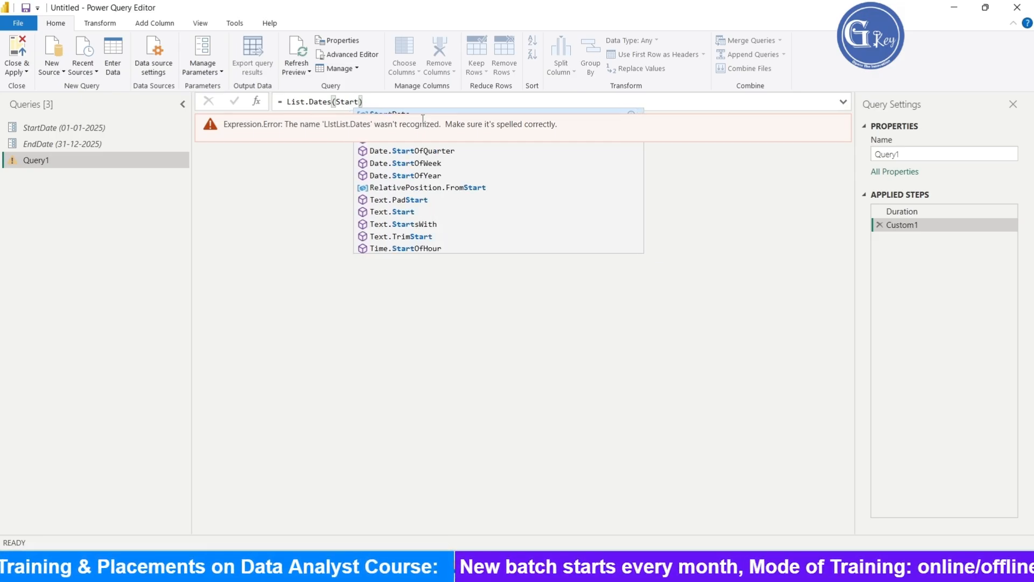
type("DAte")
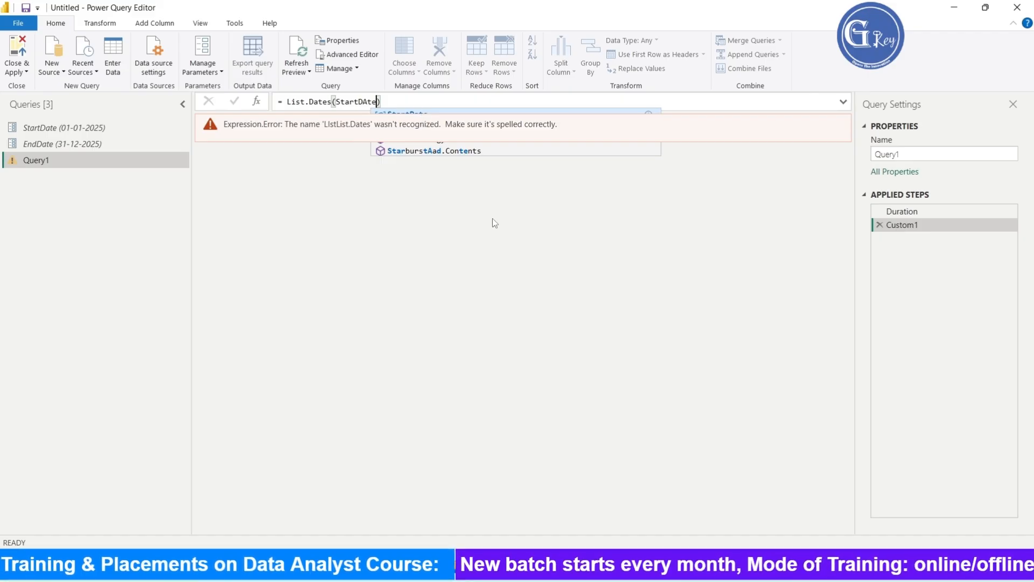
left_click(492, 218)
left_click(370, 105)
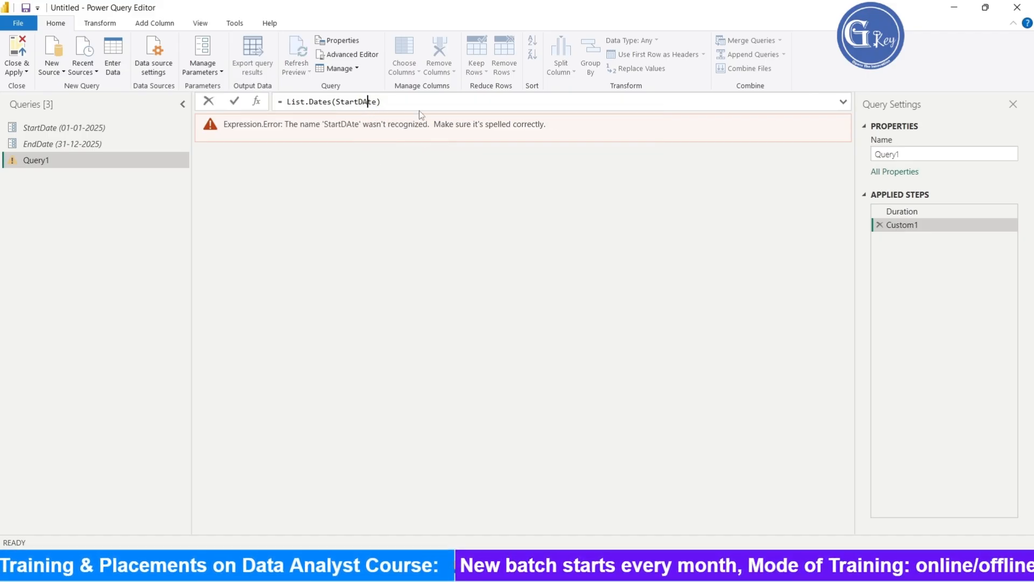
key("BackSpace")
type("a")
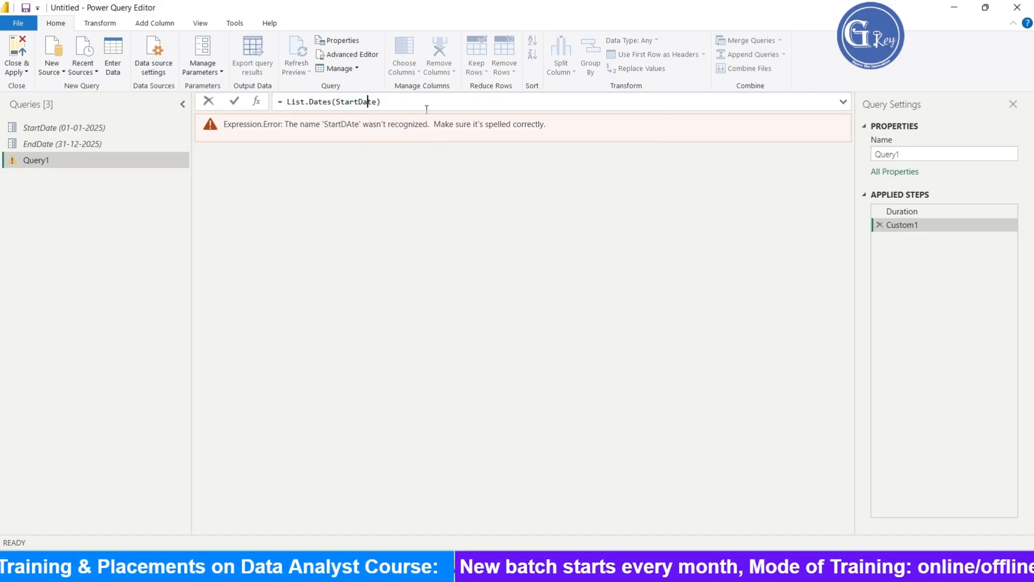
left_click(385, 104)
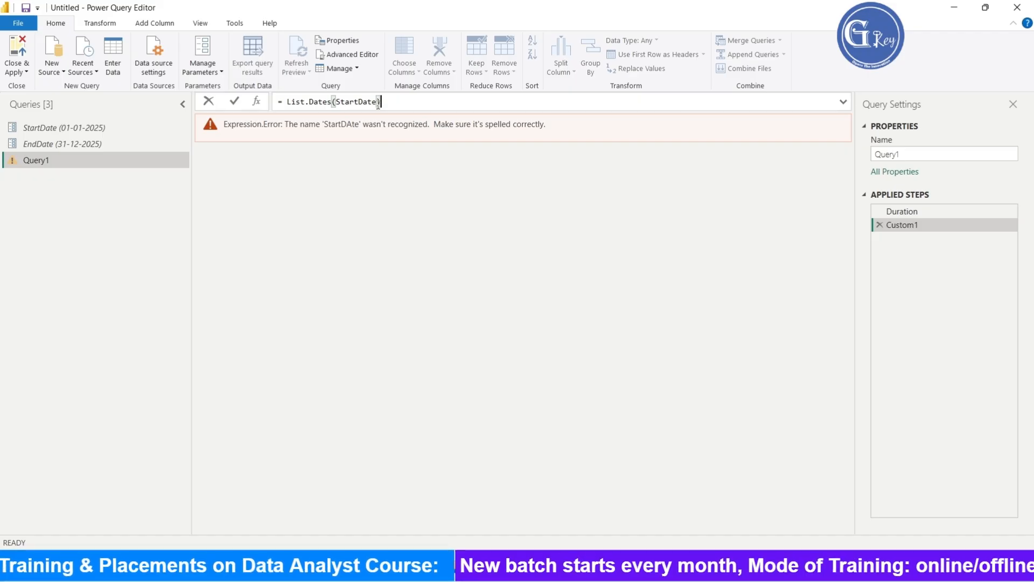
double_click(357, 102)
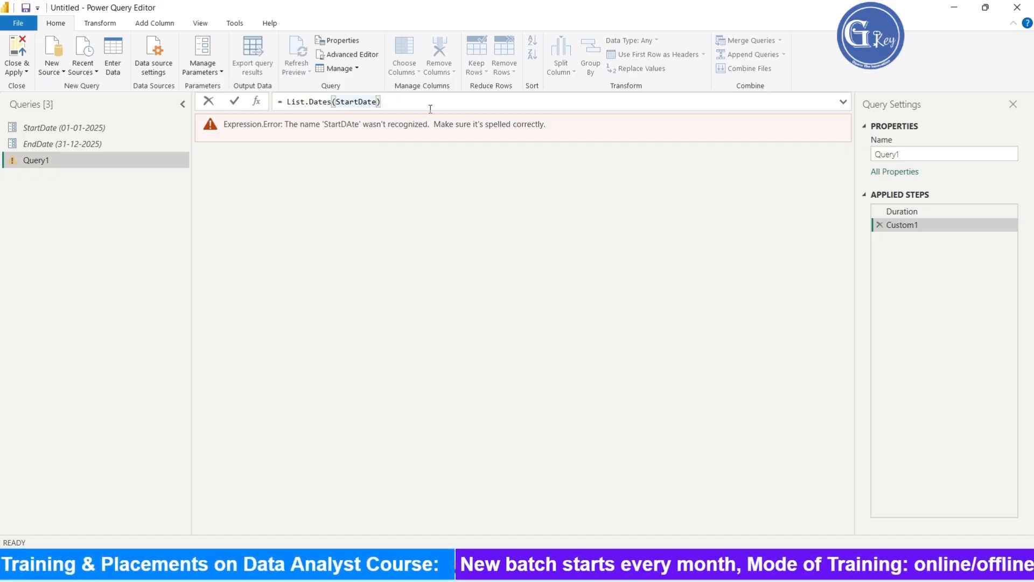
- Complete List.Dates with Duration as the count and #duration(1,0,0,0) as the step, and apply the formula
type(",")
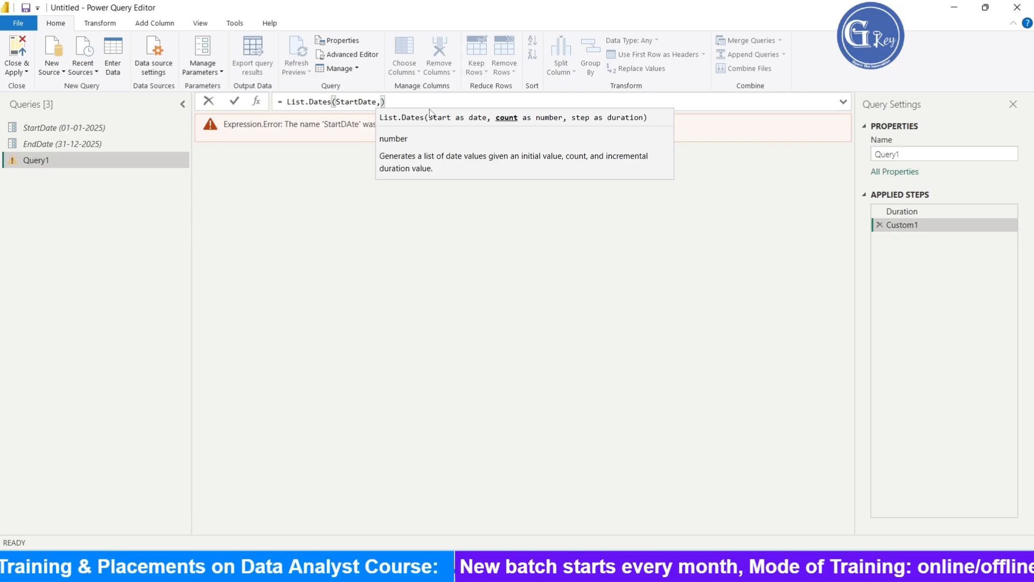
type("Duration")
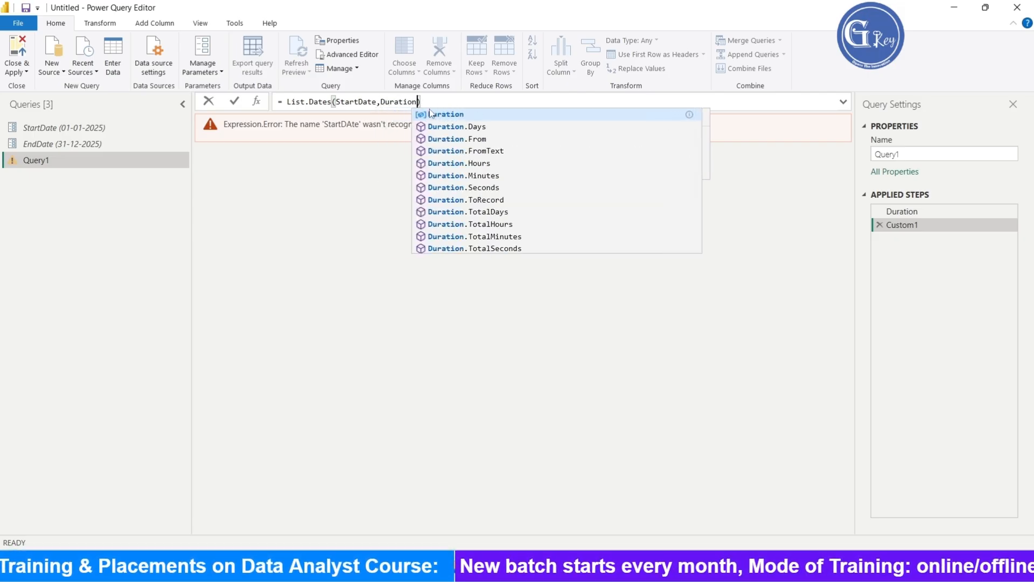
type(",")
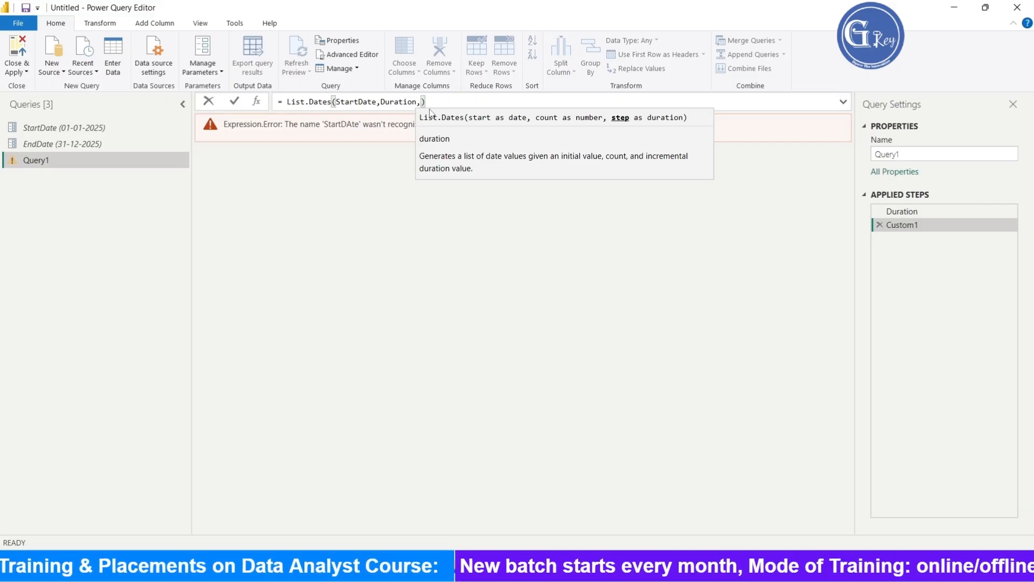
type("#")
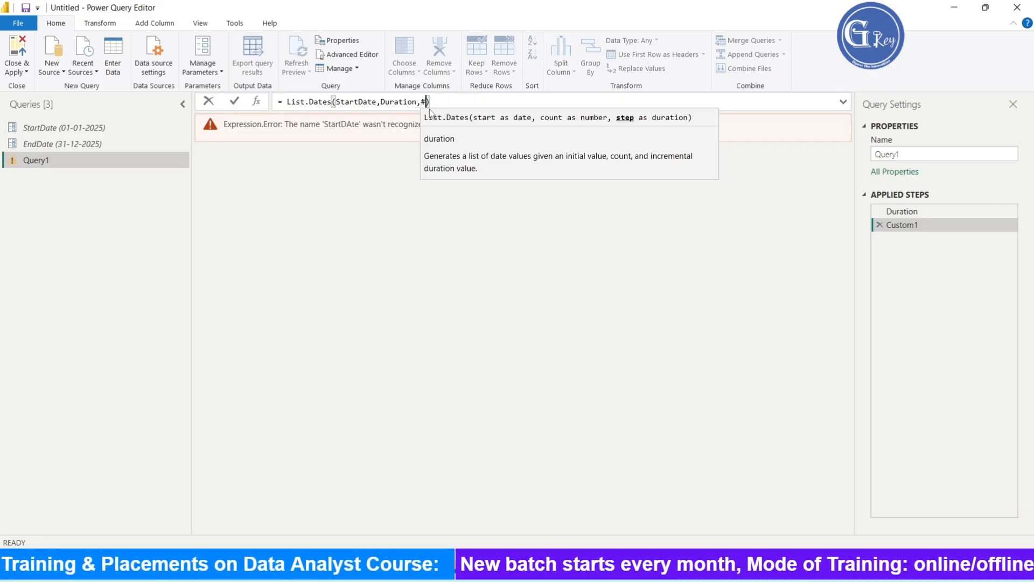
type("duration")
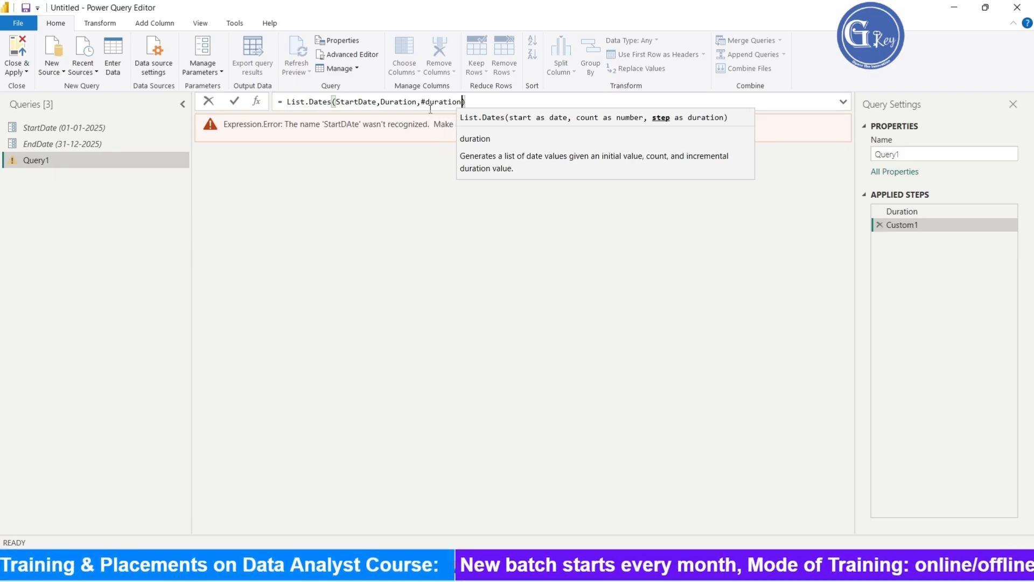
type("()")
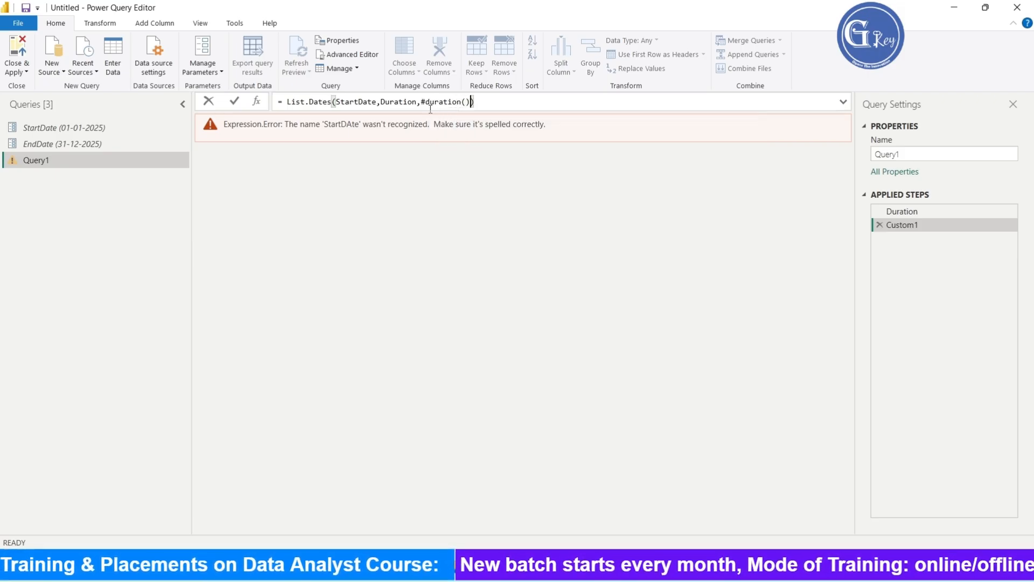
type("1,0")
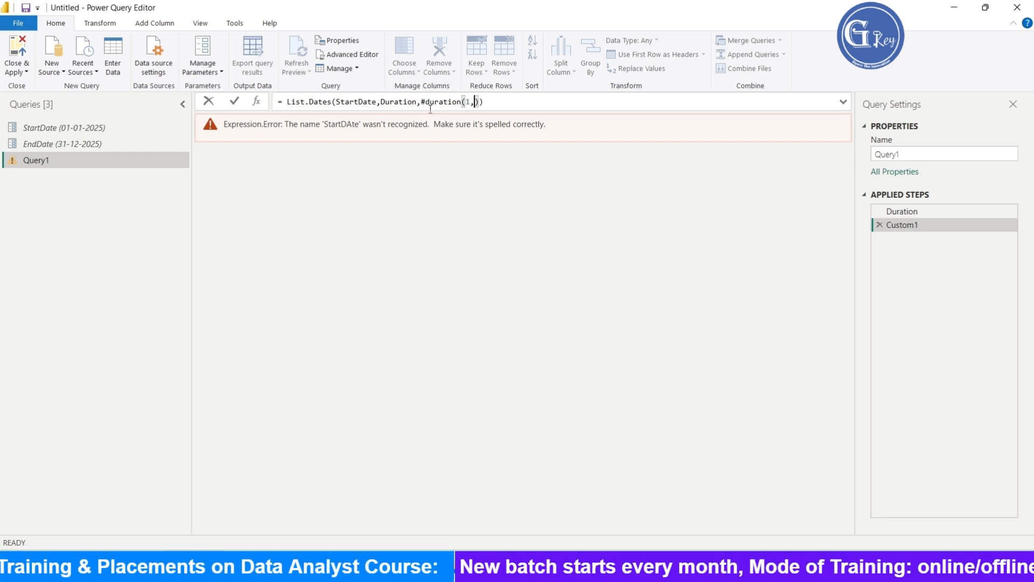
type(",0,")
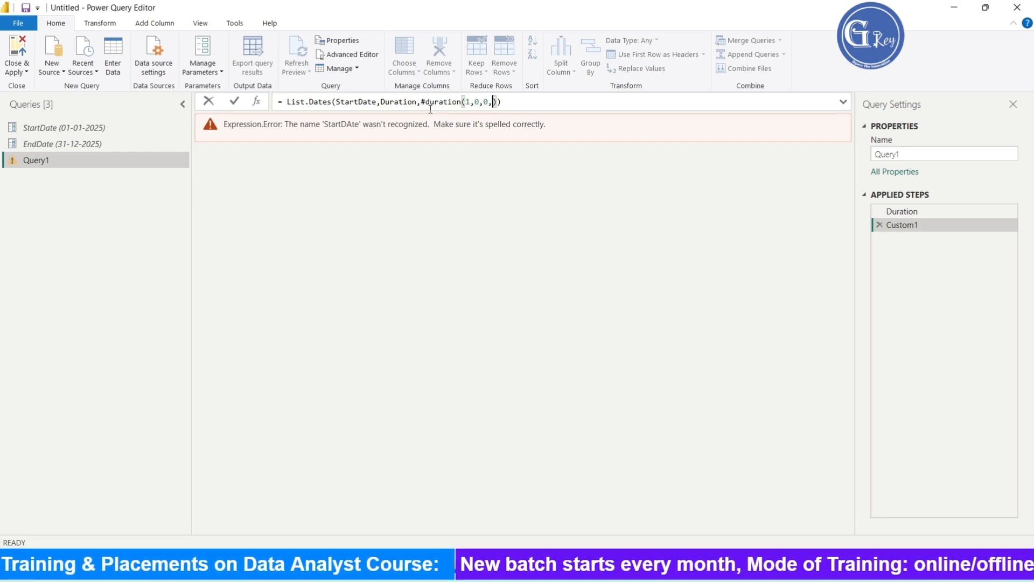
type("0")
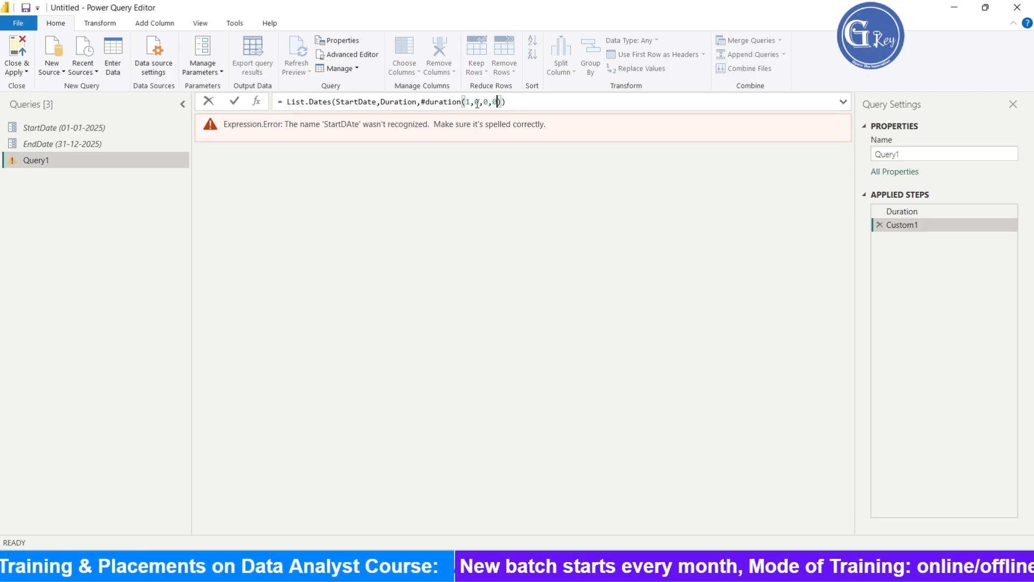
left_click(512, 104)
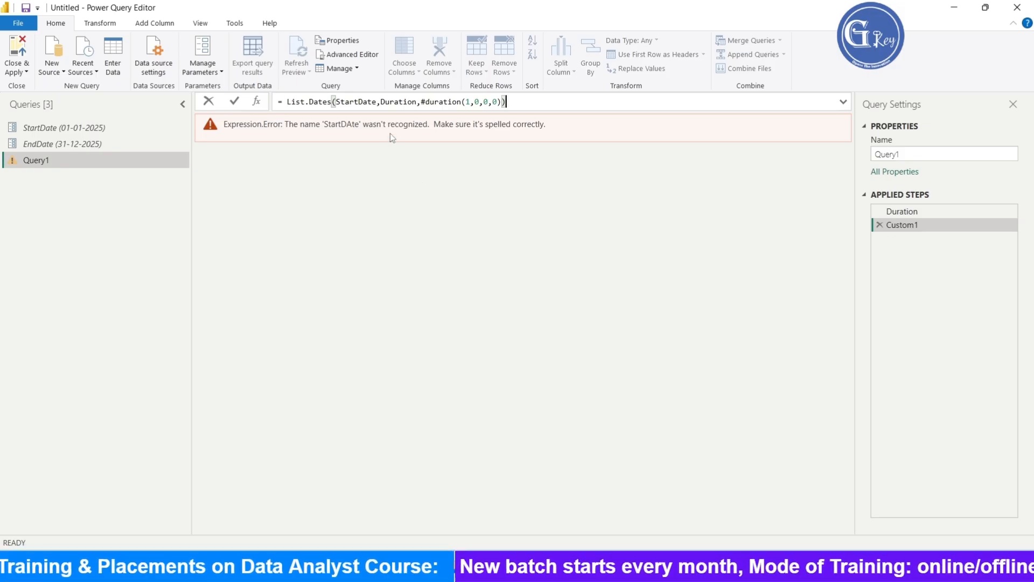
left_click(354, 102)
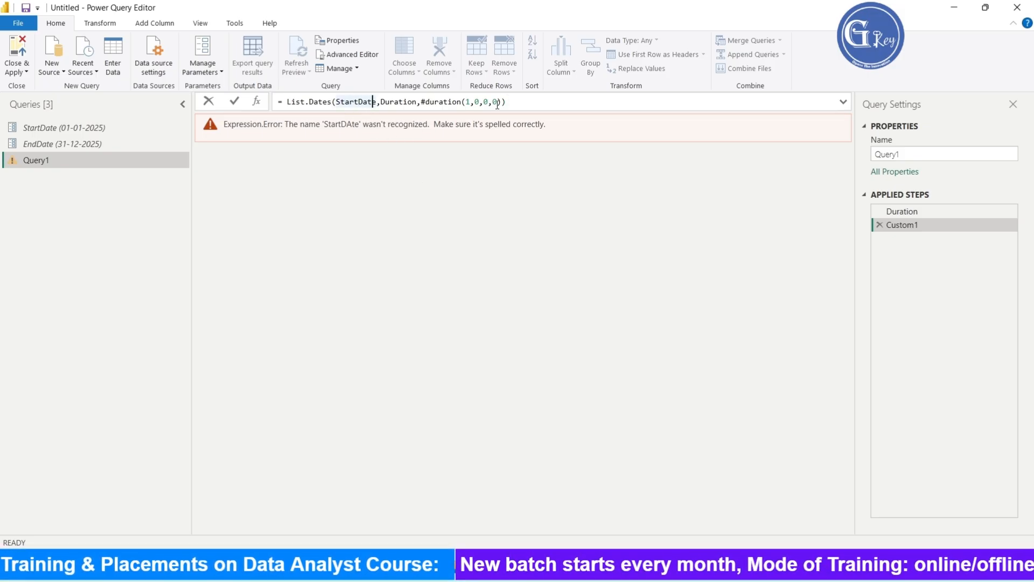
left_click(526, 102)
key("ctrl+a")
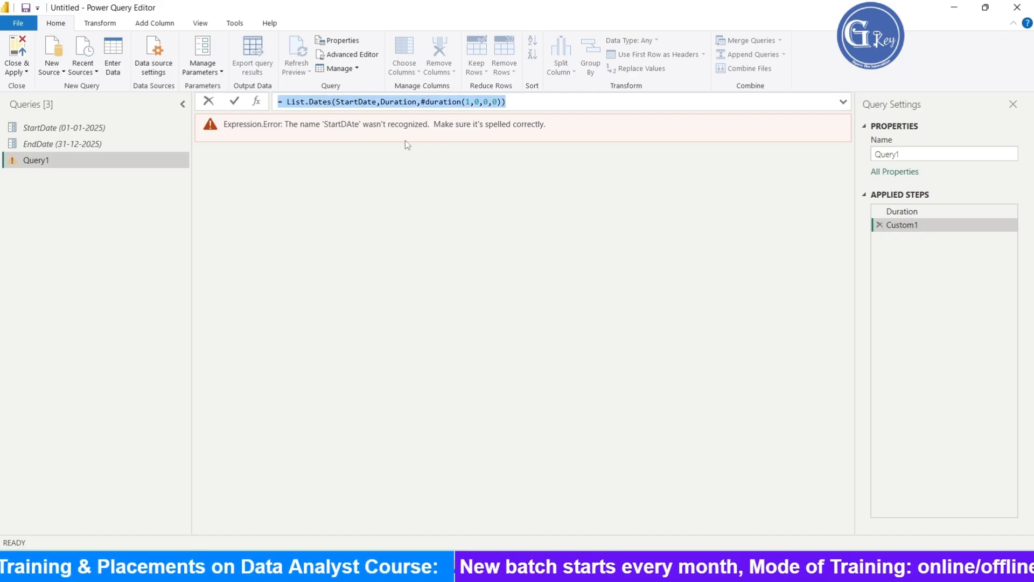
key("Return")
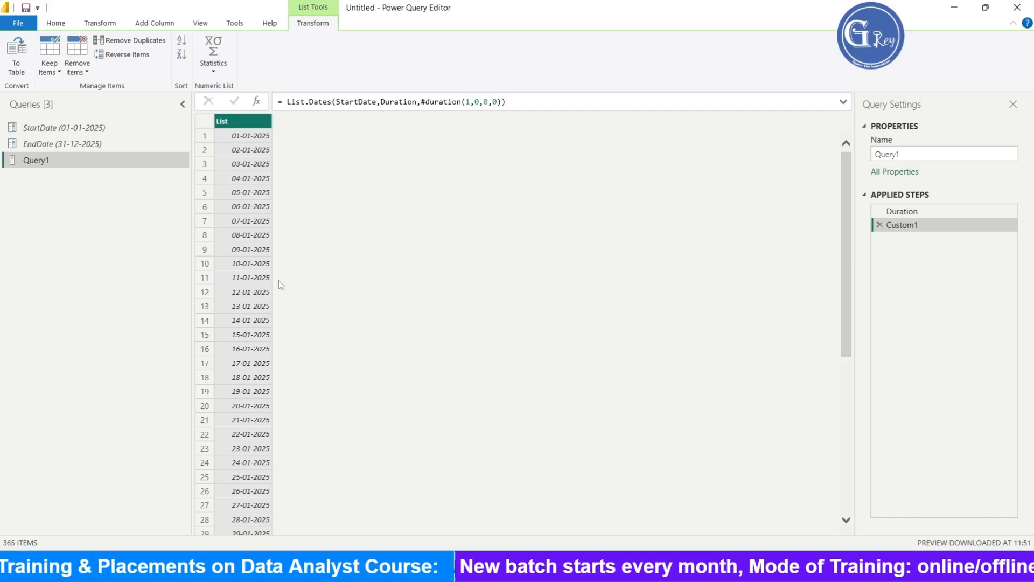
- Convert the generated date list to a table with no delimiter
scroll(407, 357, "down", 20)
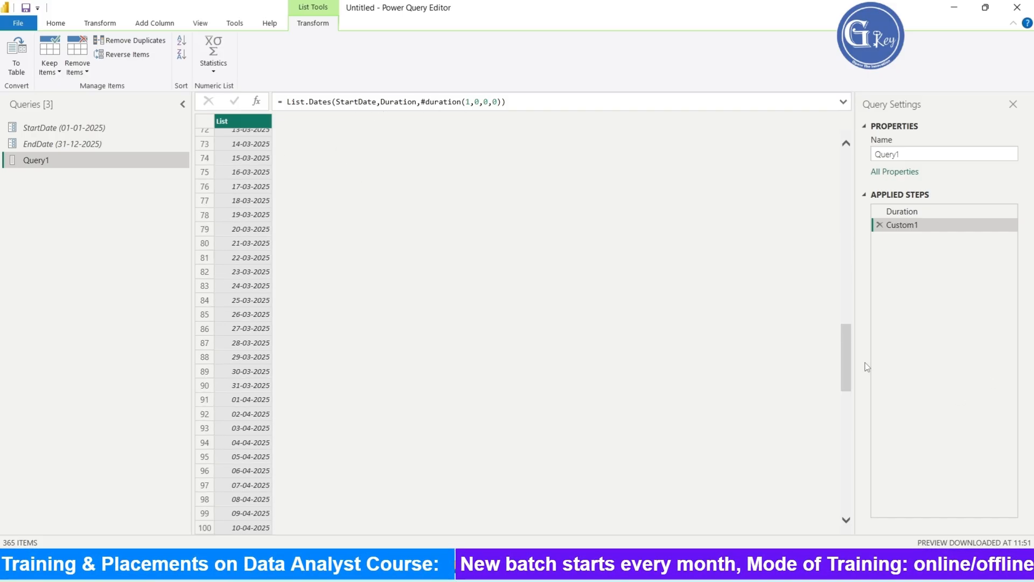
left_click_drag(845, 346, 824, 184)
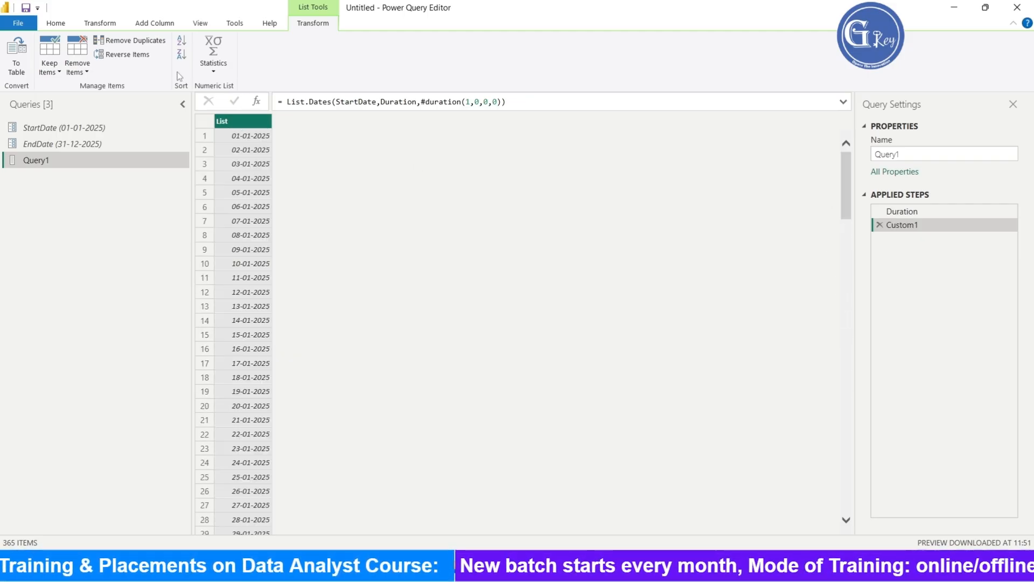
left_click(17, 56)
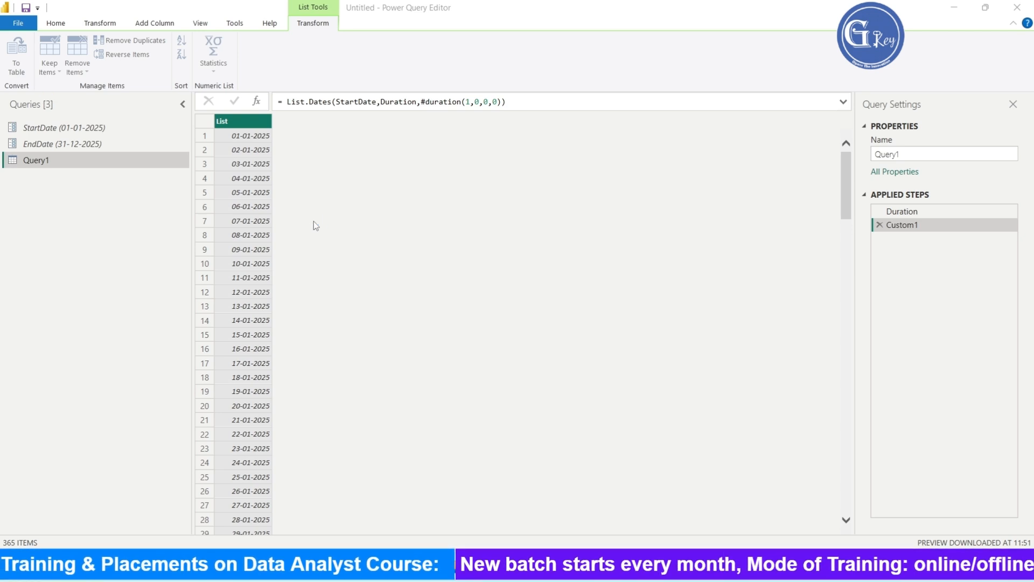
left_click(21, 64)
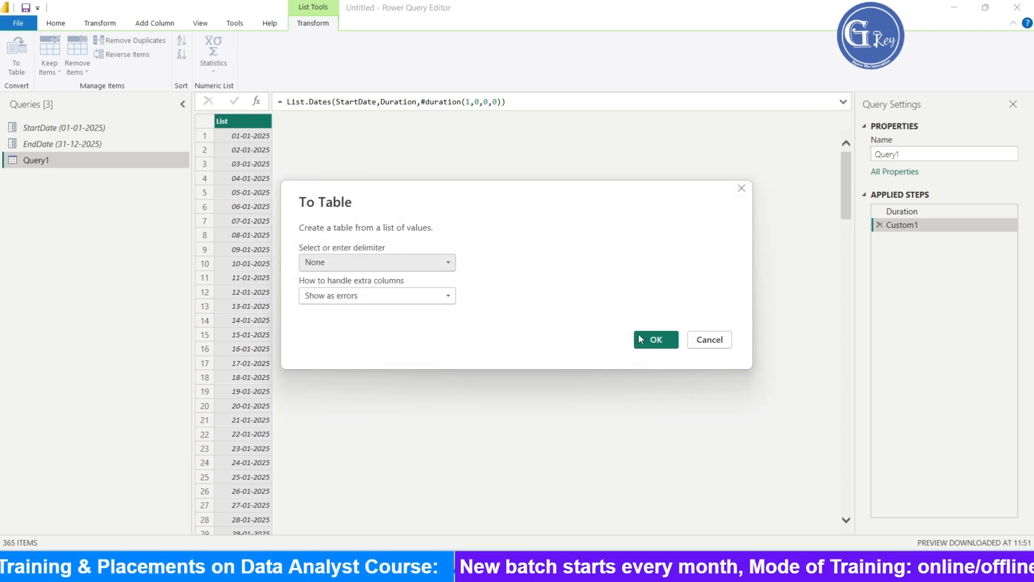
left_click(639, 339)
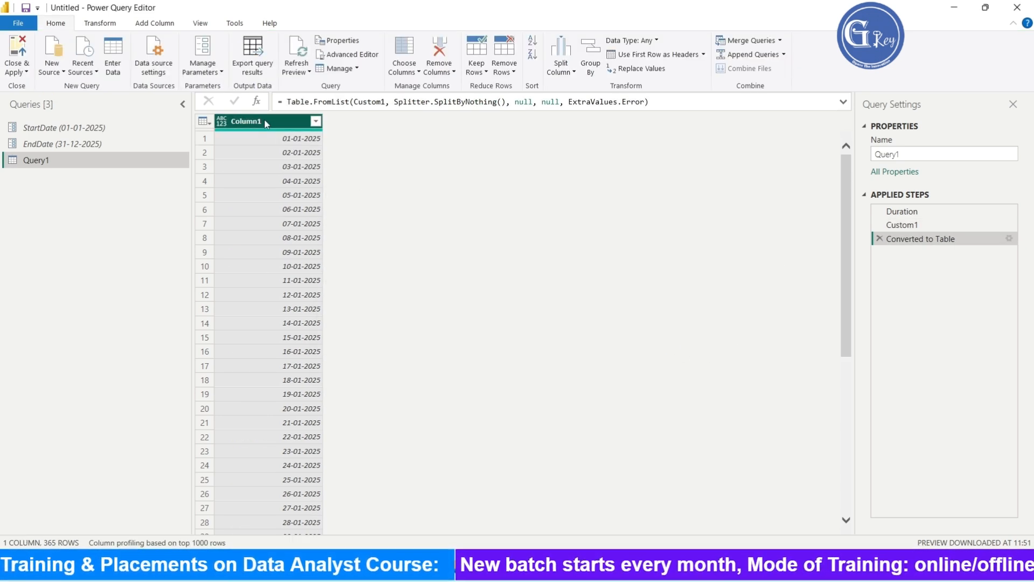
- Rename the table's column to Dates
right_click(265, 123)
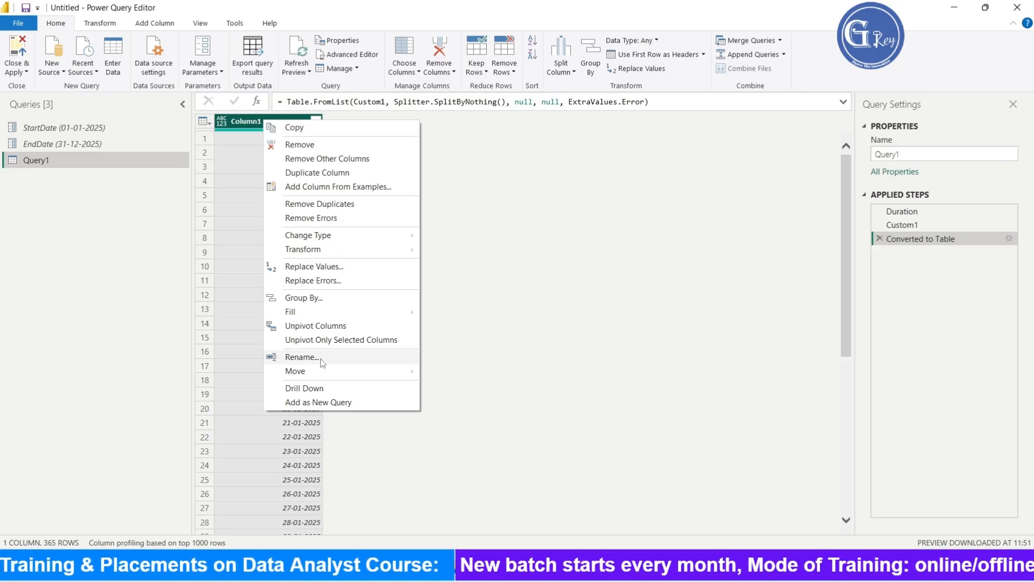
left_click(301, 357)
type("Date")
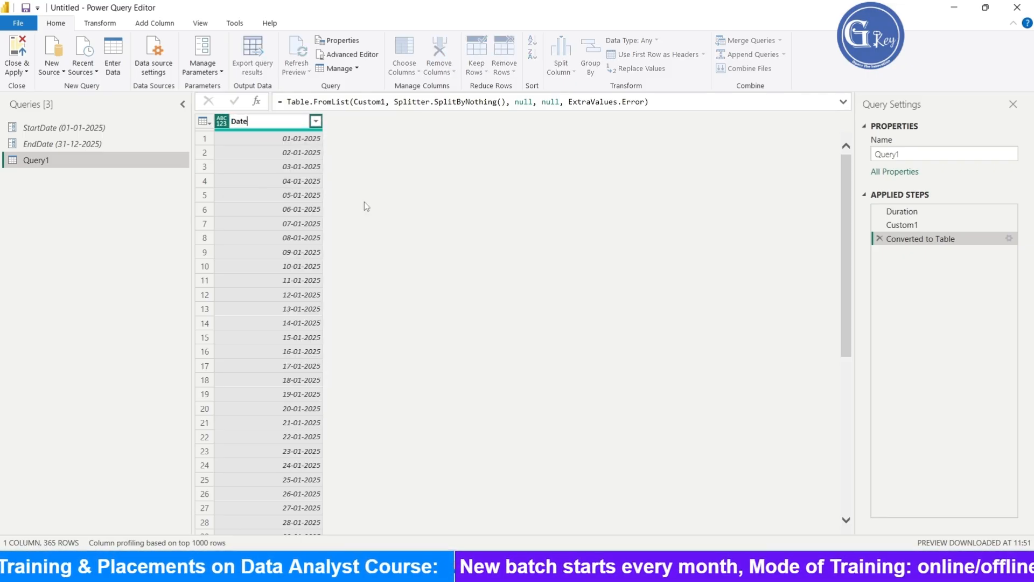
type("s")
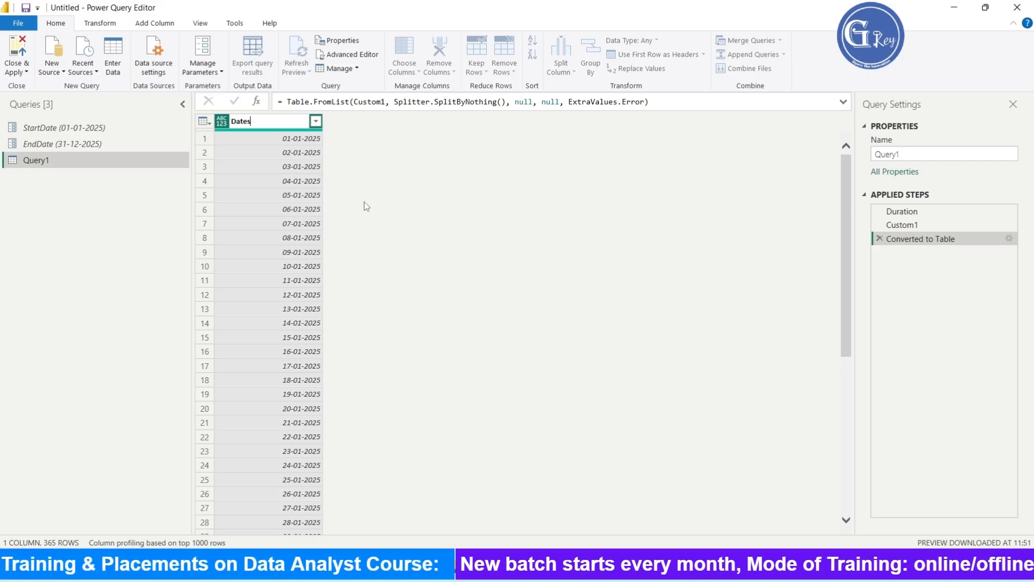
key("Return")
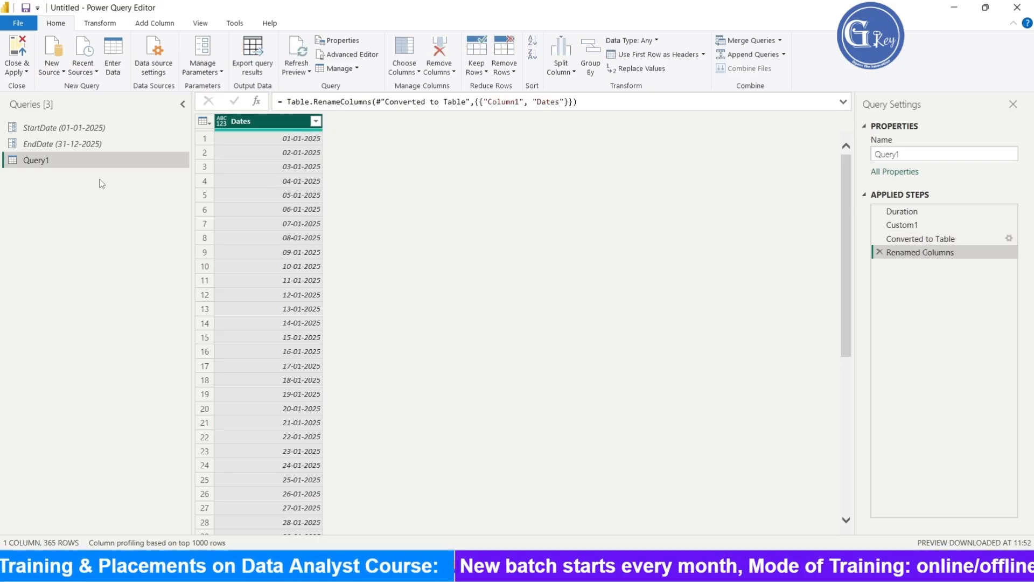
- Rename the query Query1 to Date Table
right_click(75, 169)
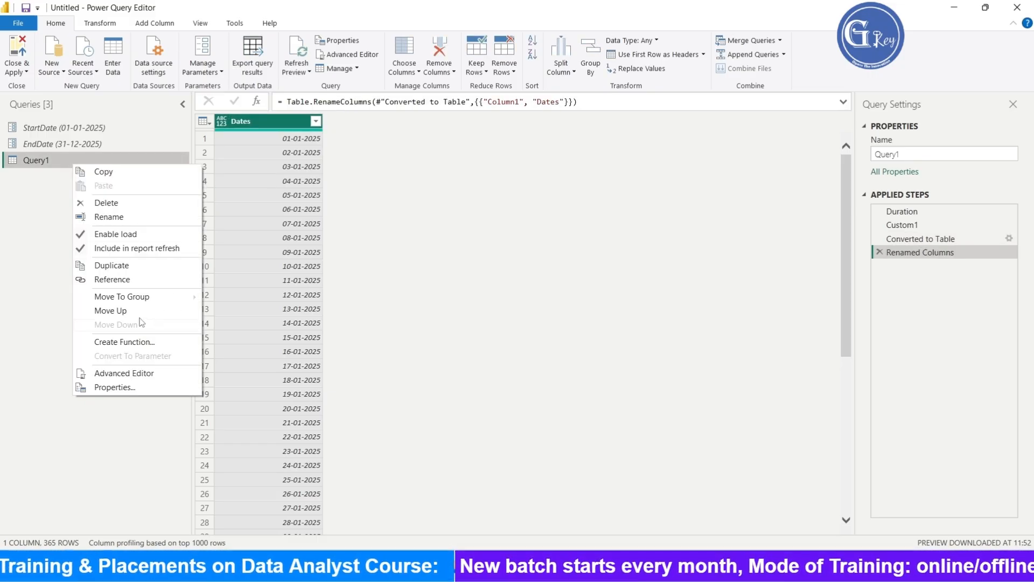
left_click(108, 217)
type("D")
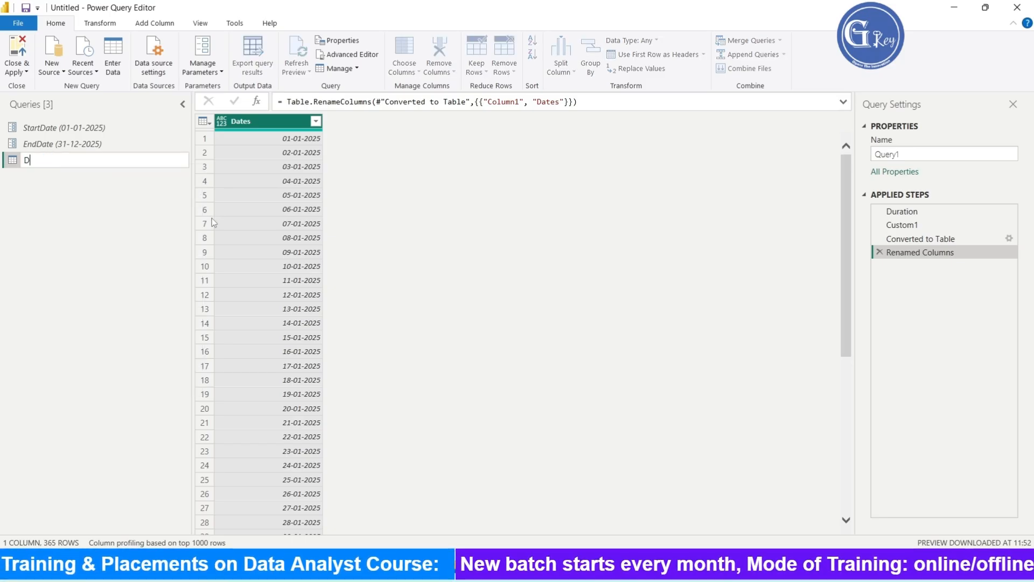
type("ate R")
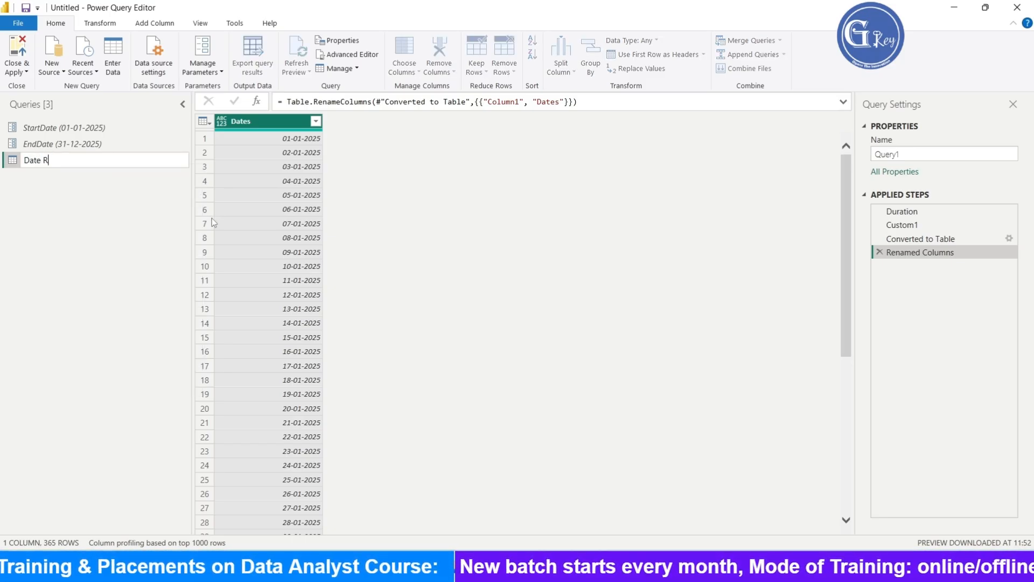
key("BackSpace")
type("R")
key("BackSpace")
type("Tab")
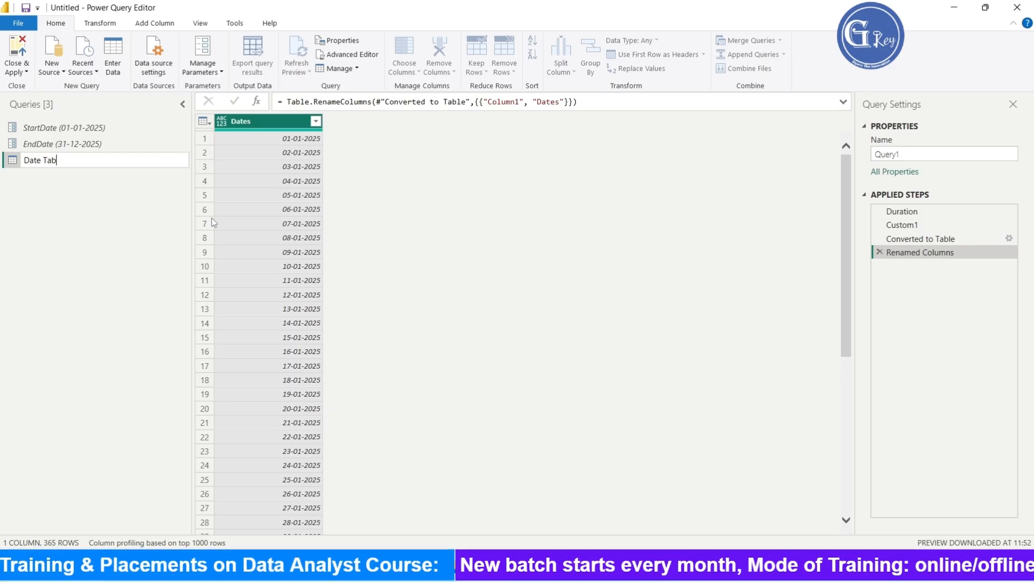
type("le")
key("Return")
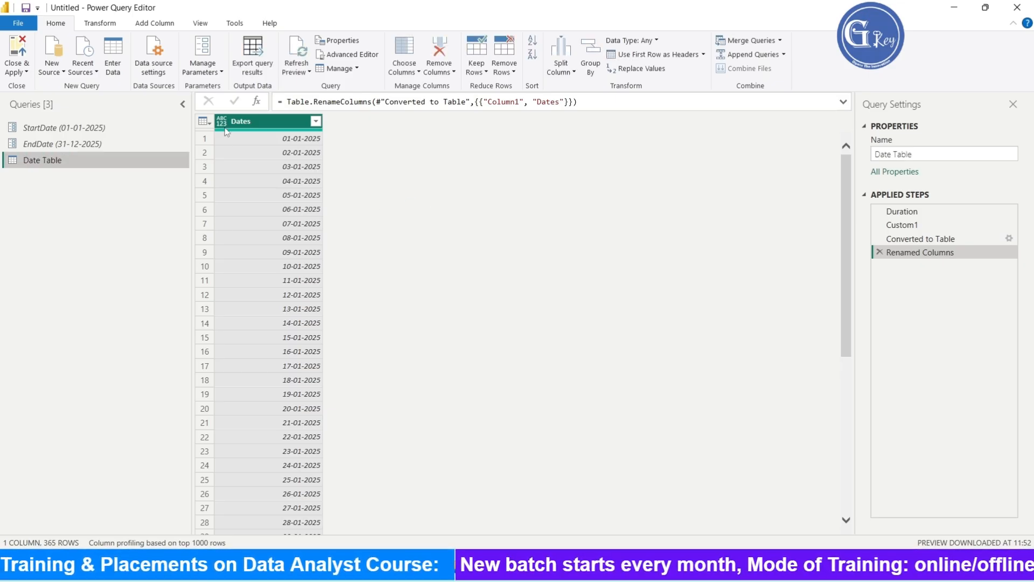
- Set the Dates column's data type to Date
left_click(221, 121)
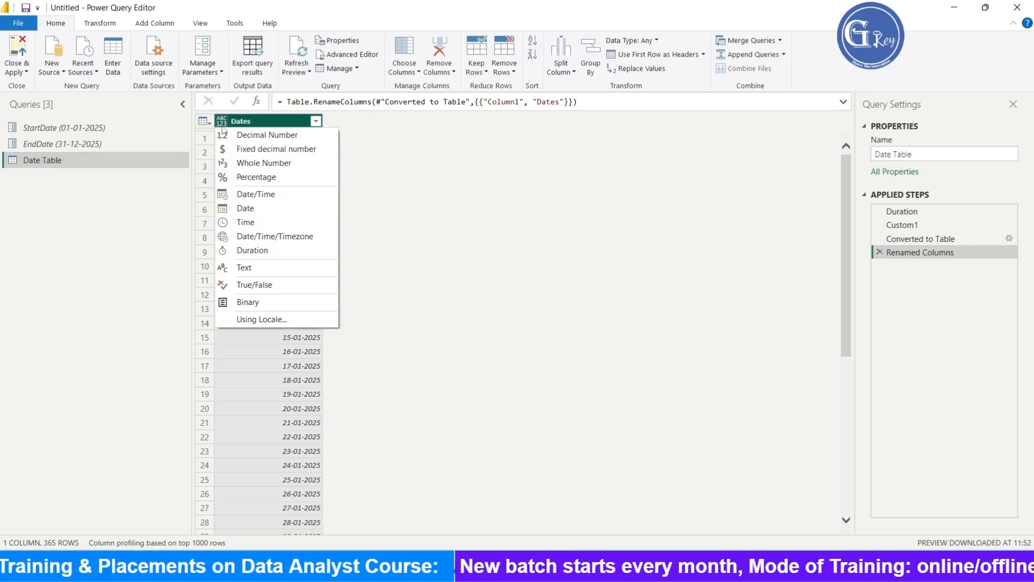
left_click(264, 209)
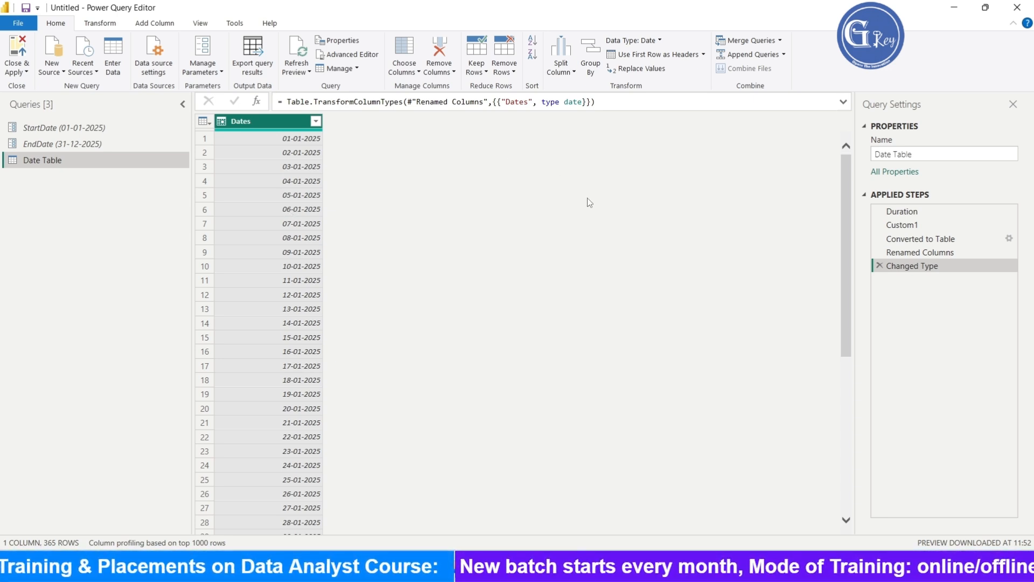
- Add a Year column extracted from the Dates column
left_click(157, 24)
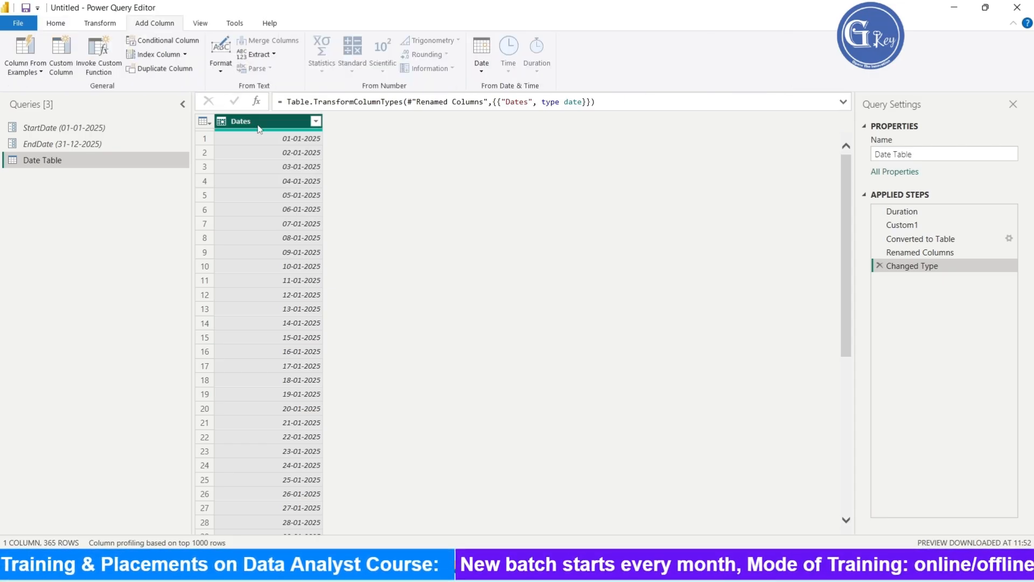
left_click(478, 70)
mouse_move(538, 129)
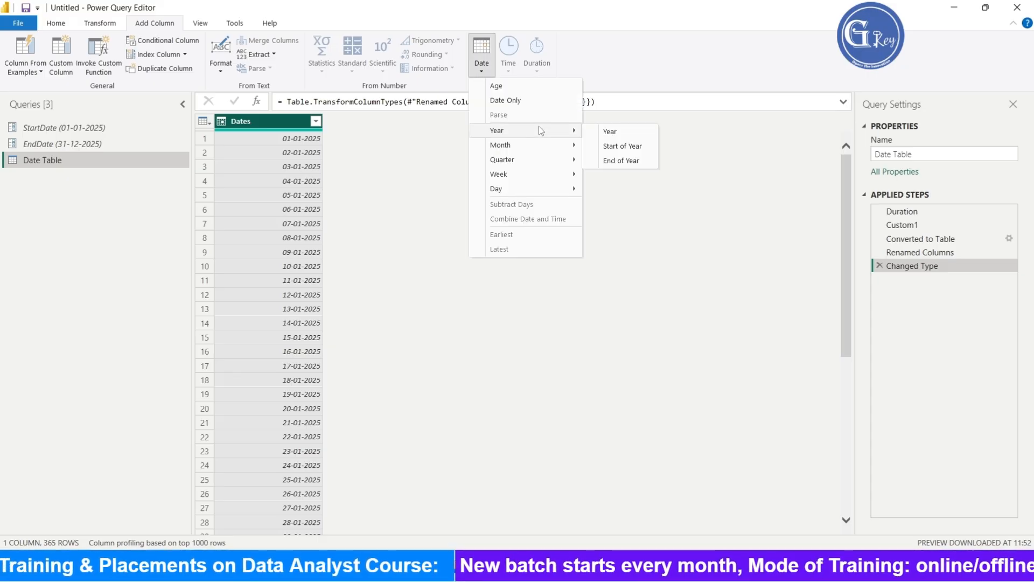
left_click(617, 135)
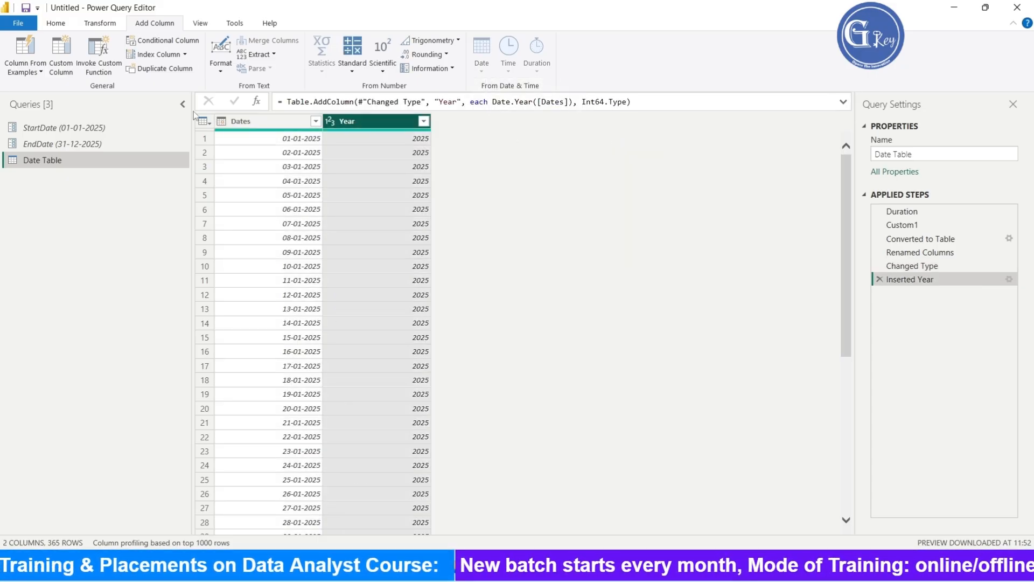
- Add a Month column extracted from the Dates column
left_click(264, 121)
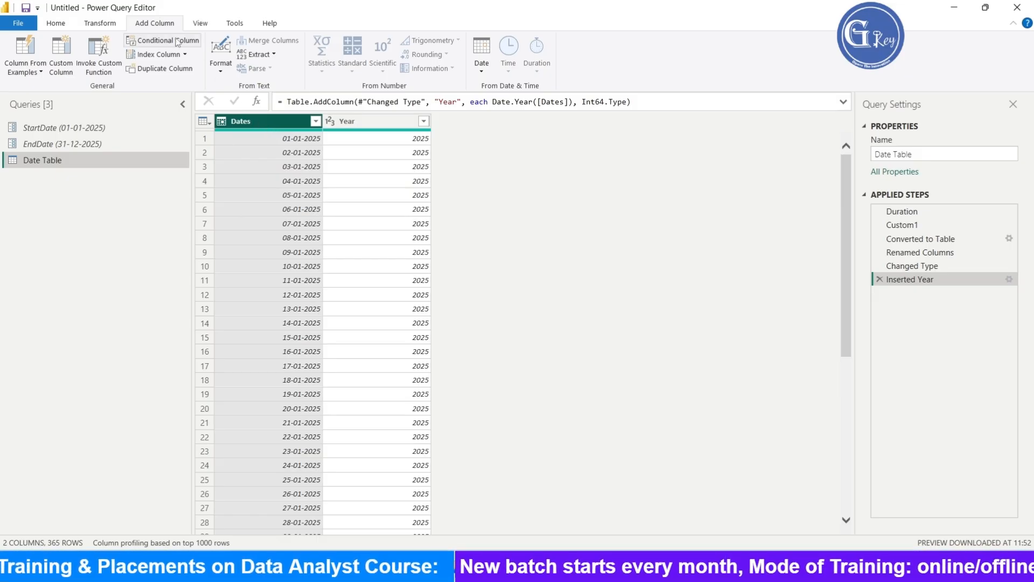
left_click(482, 70)
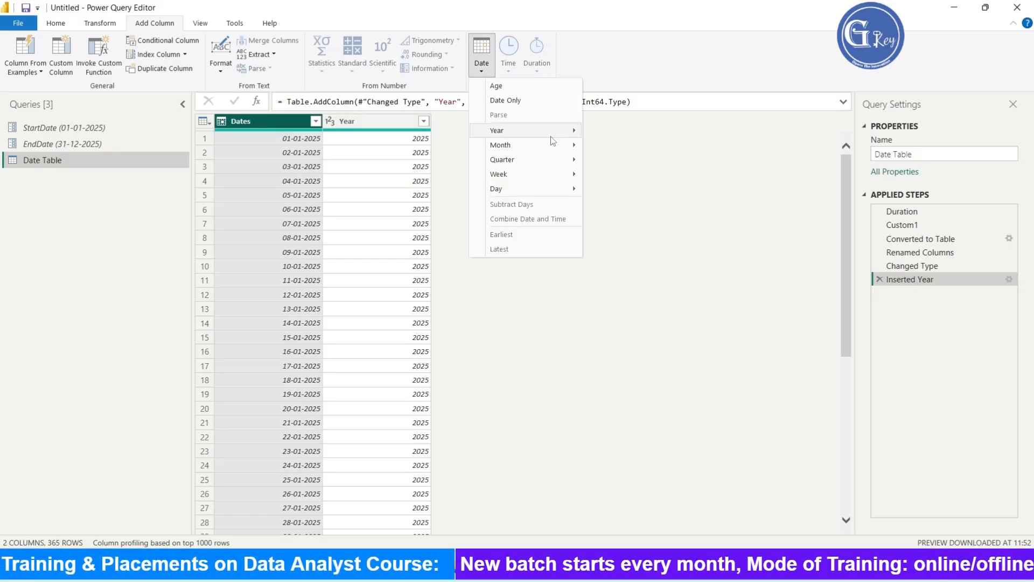
mouse_move(548, 144)
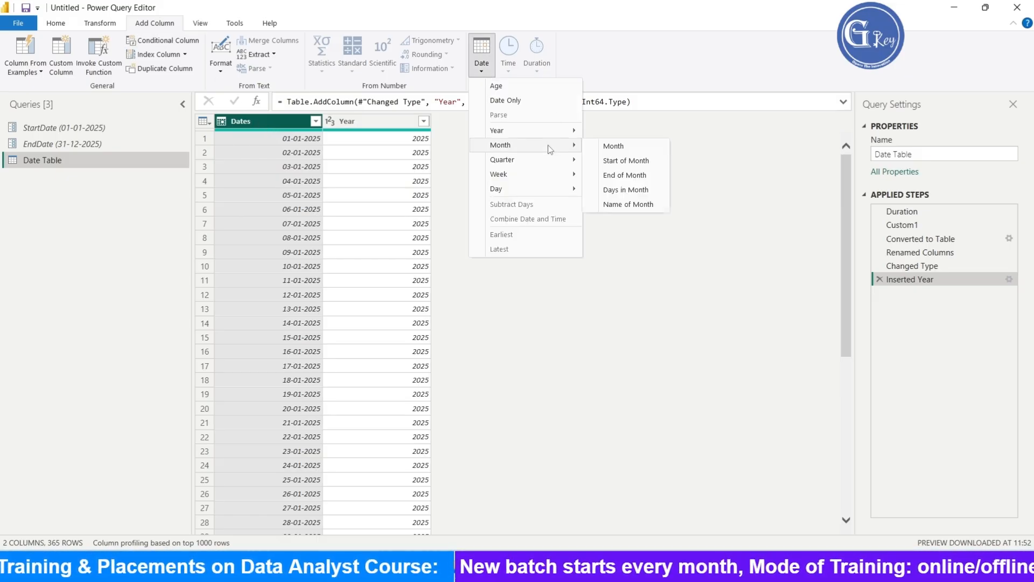
left_click(613, 146)
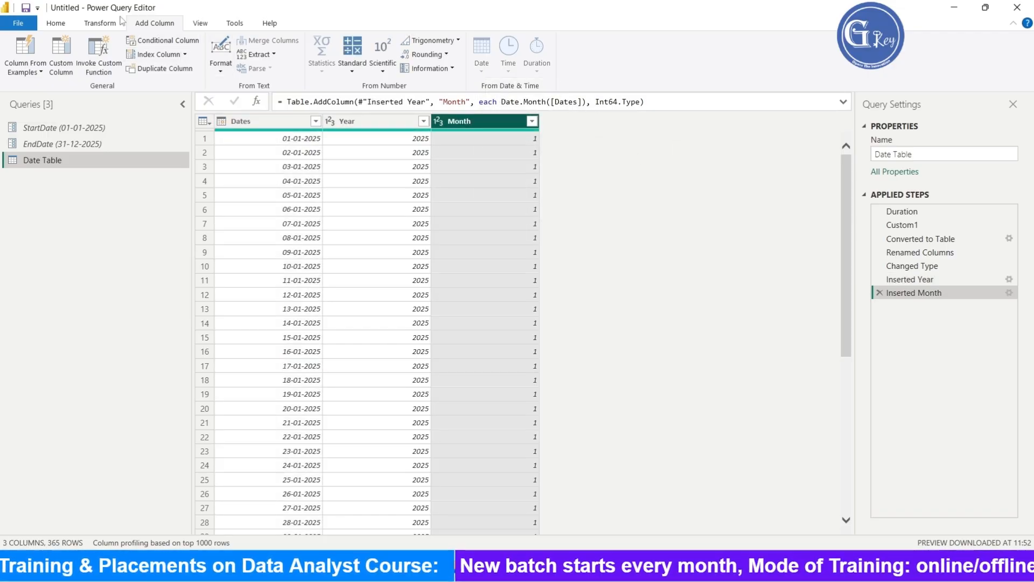
- Add a Quarter of Year column extracted from the Dates column
left_click(273, 119)
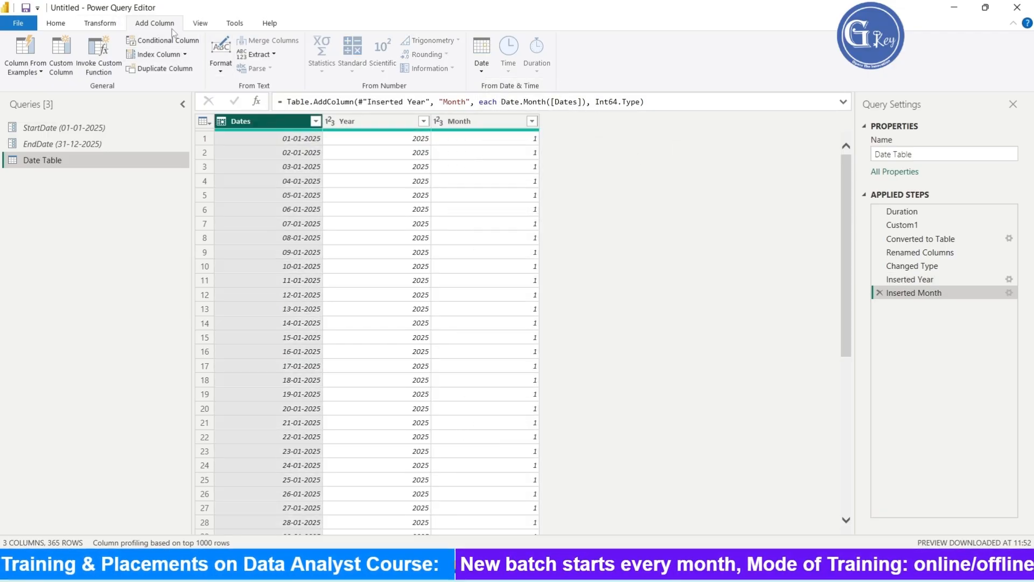
left_click(481, 54)
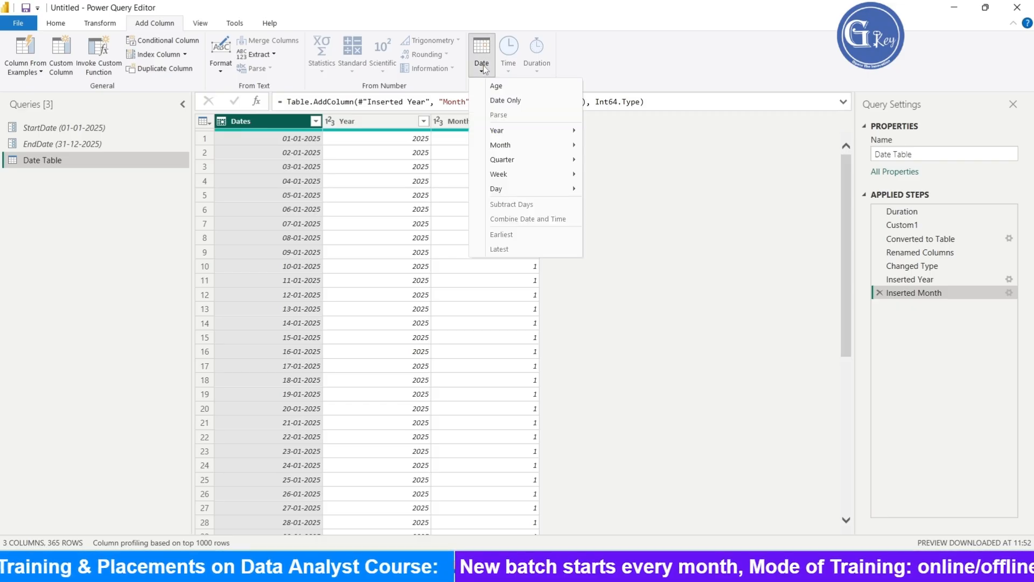
mouse_move(541, 161)
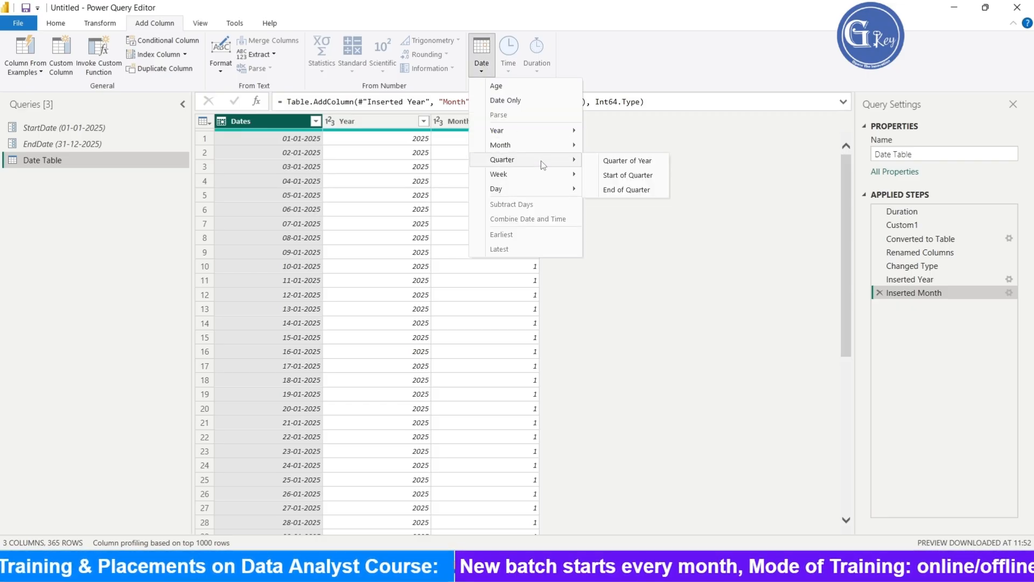
left_click(625, 162)
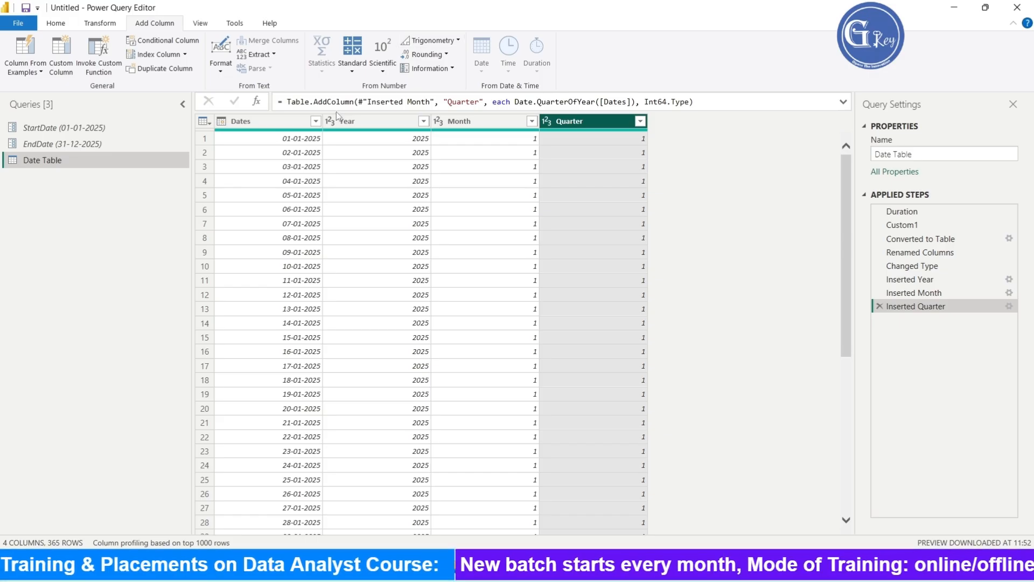
- Add a Week of Year column extracted from the Dates column
left_click(277, 121)
left_click(482, 69)
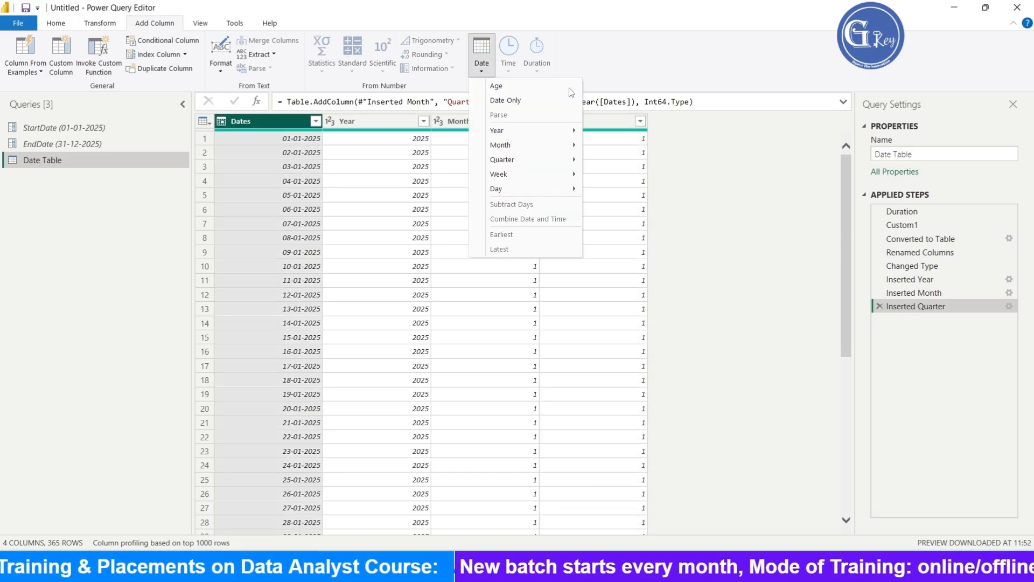
mouse_move(535, 173)
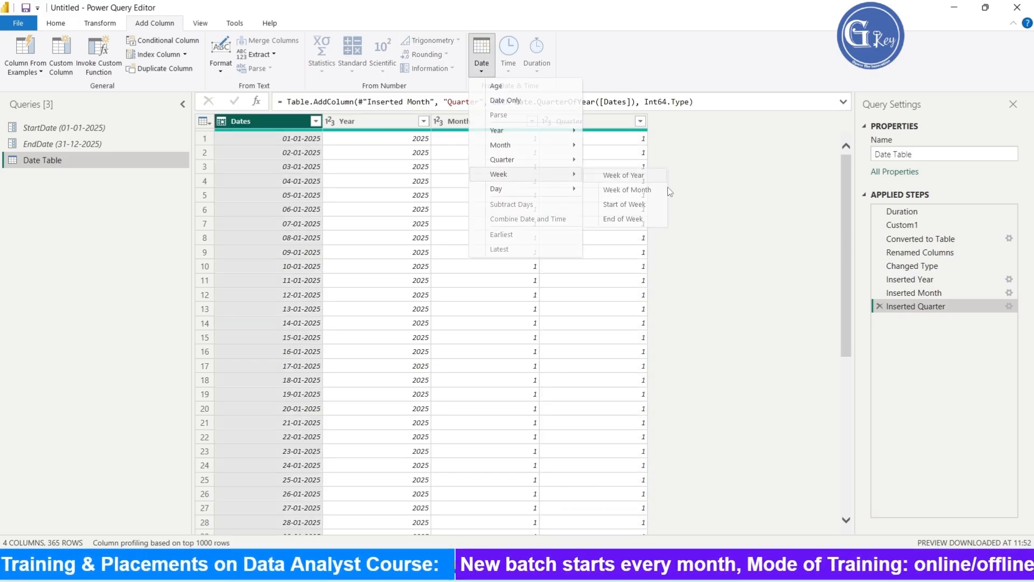
left_click(625, 174)
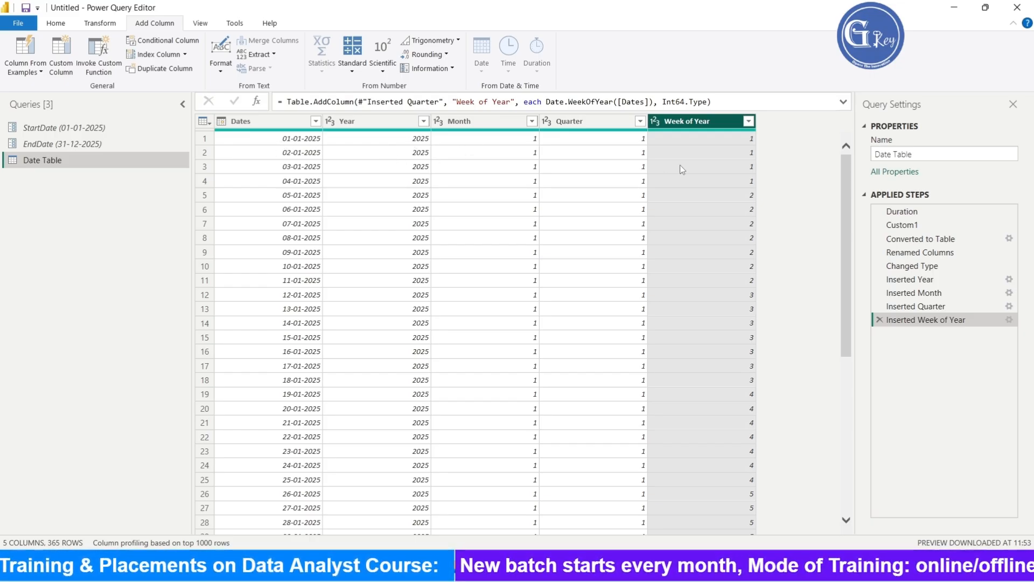
left_click(480, 123)
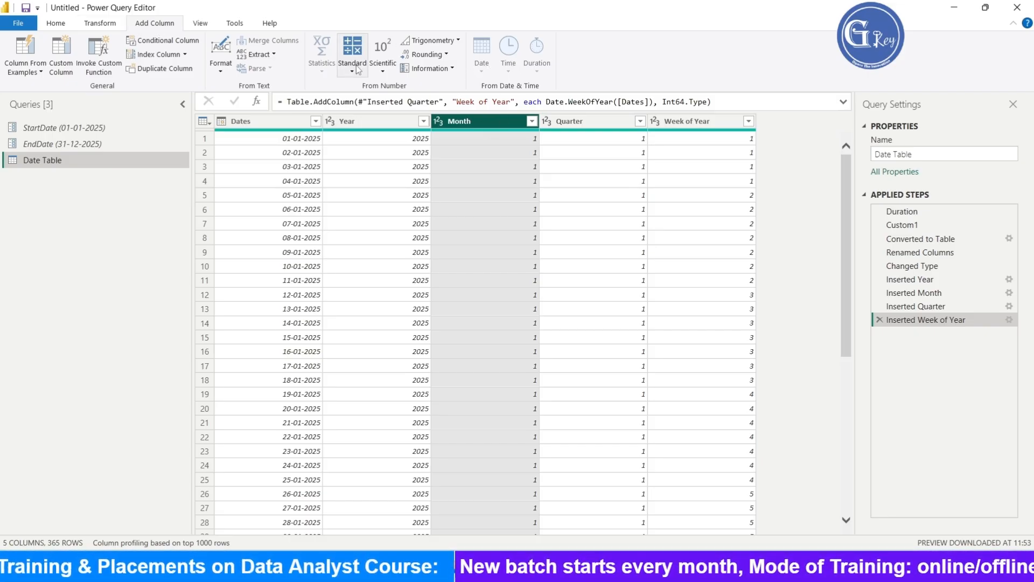
left_click(106, 26)
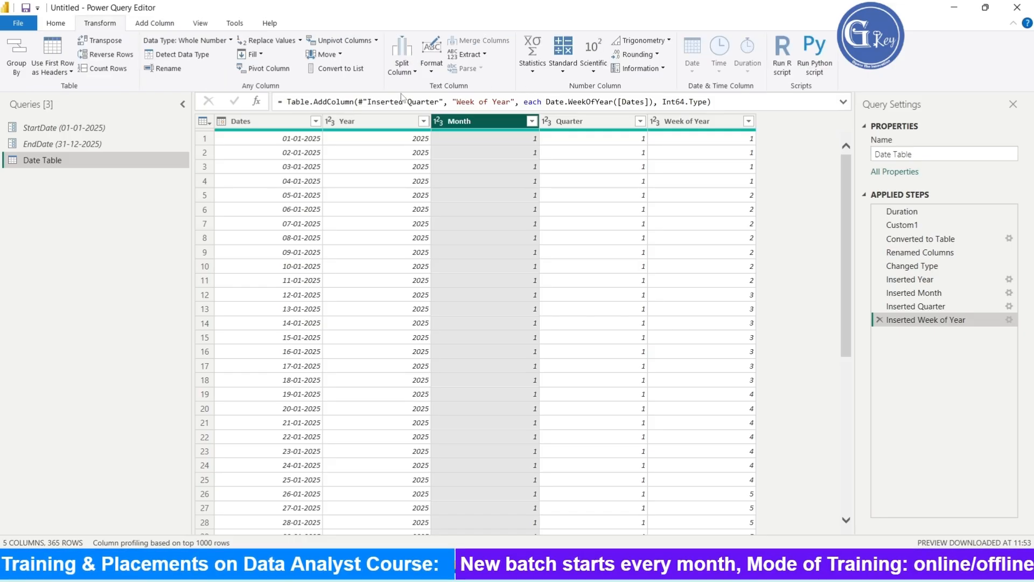
left_click(487, 55)
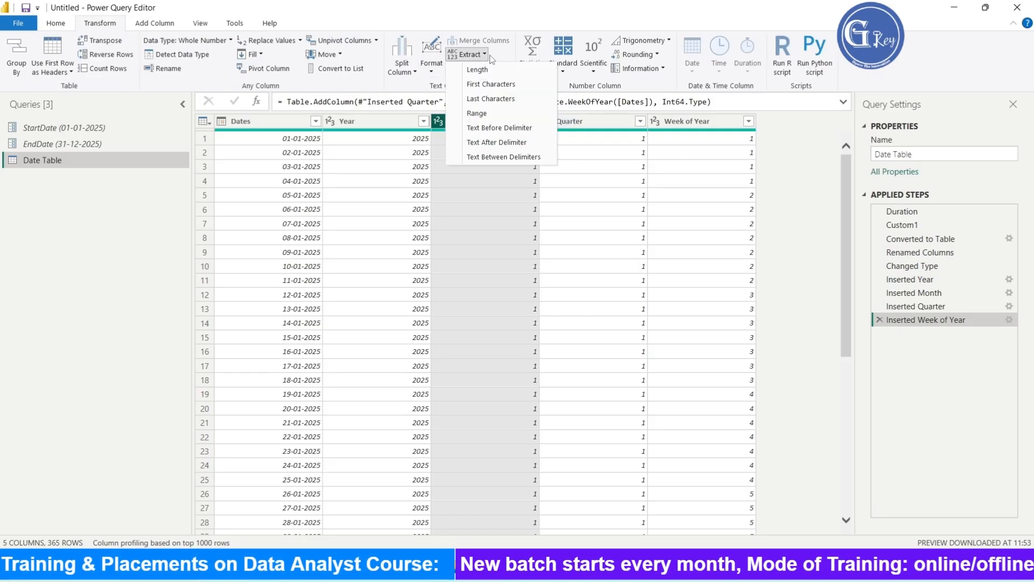
left_click(531, 83)
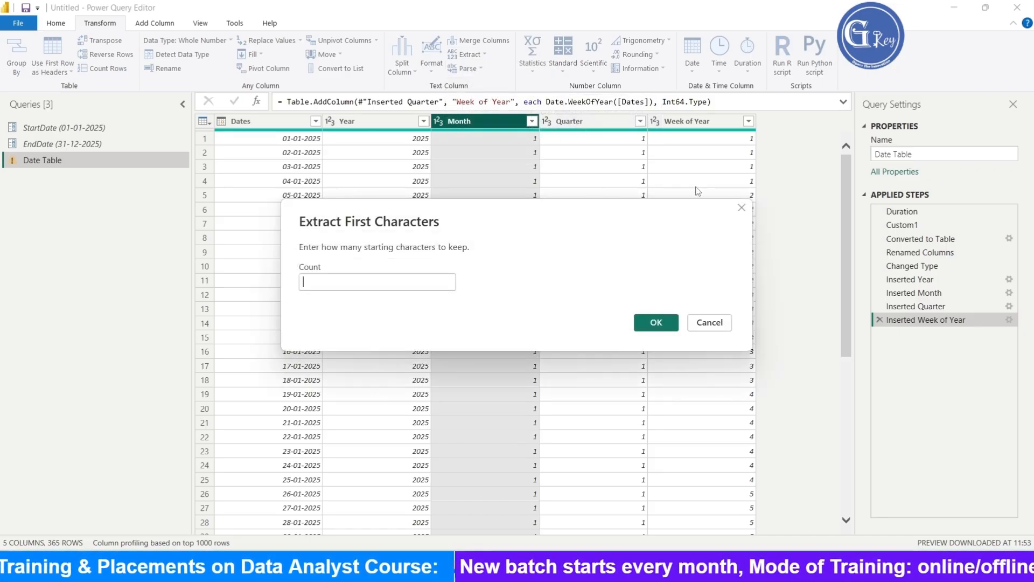
left_click(742, 210)
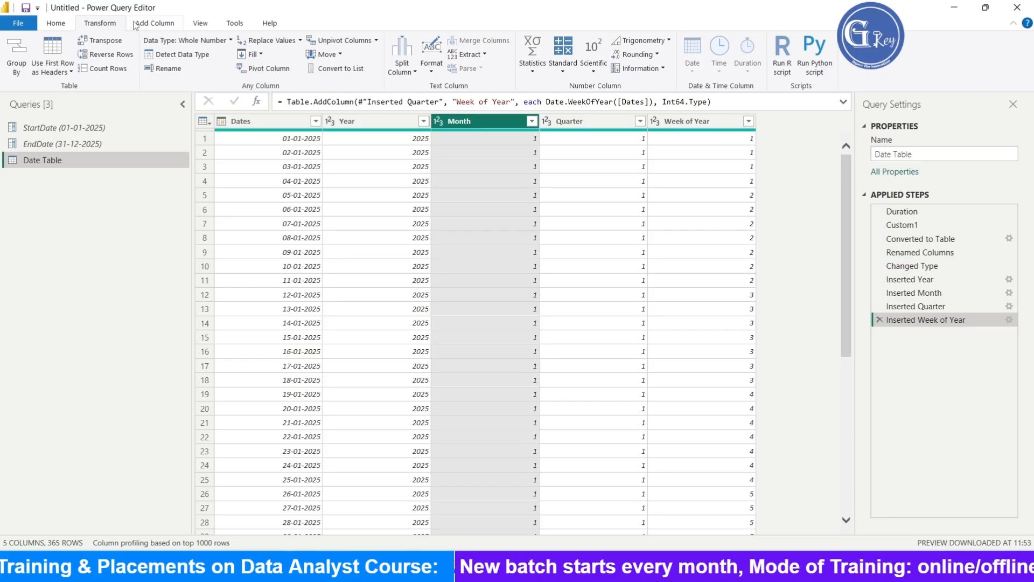
- Add a Name of Month column extracted from the Dates column
left_click(155, 25)
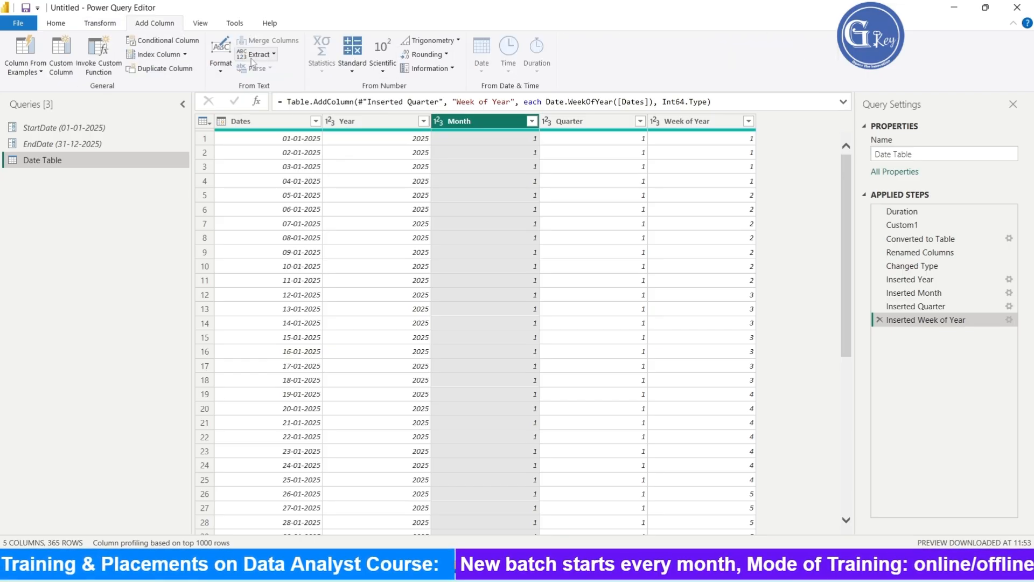
left_click(279, 126)
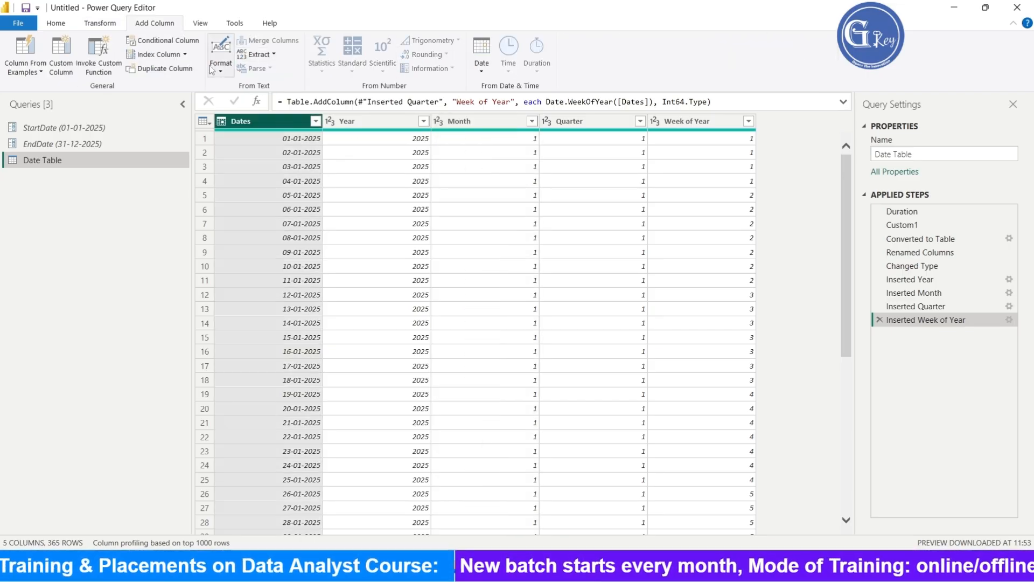
left_click(481, 59)
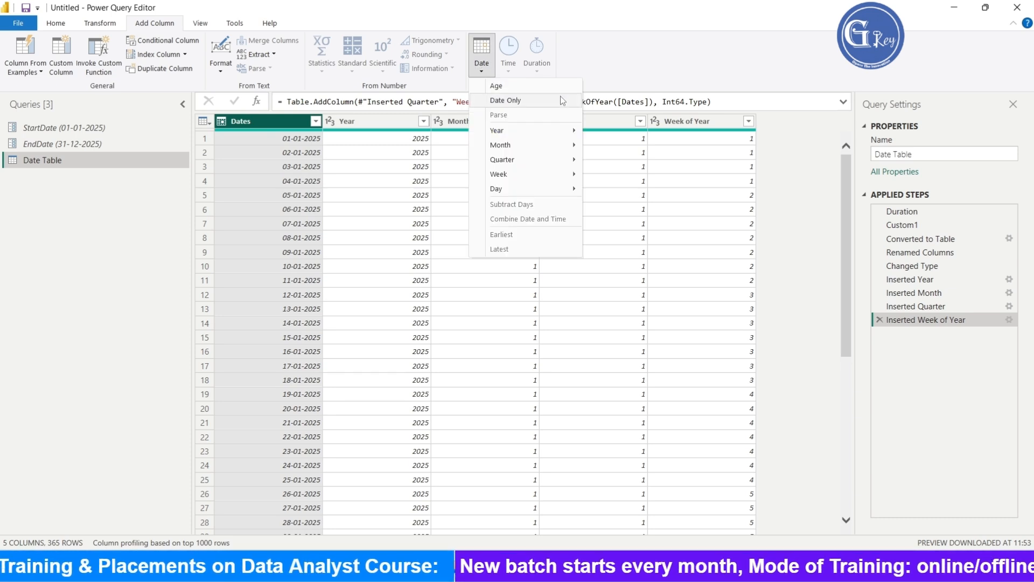
mouse_move(530, 150)
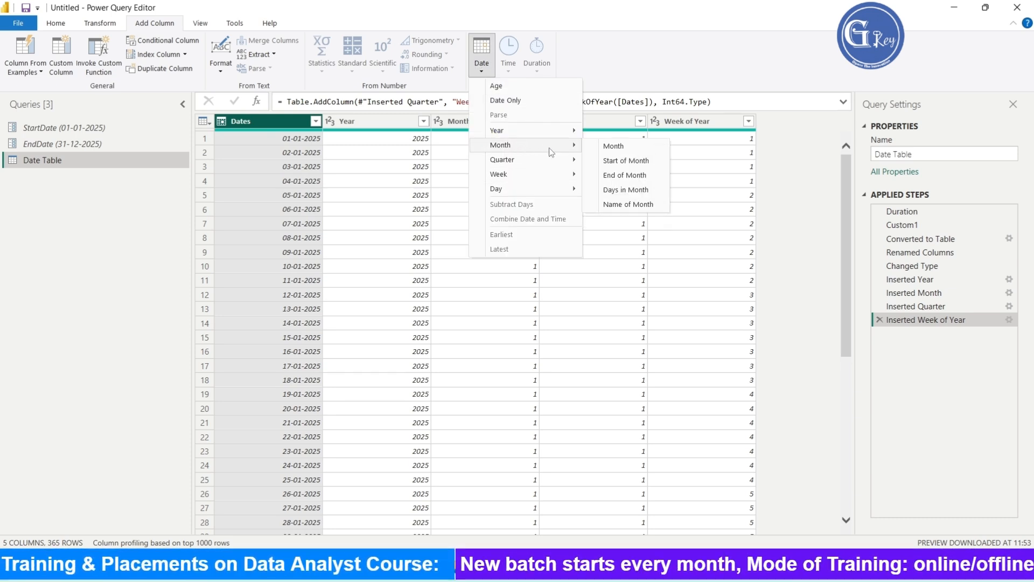
left_click(635, 207)
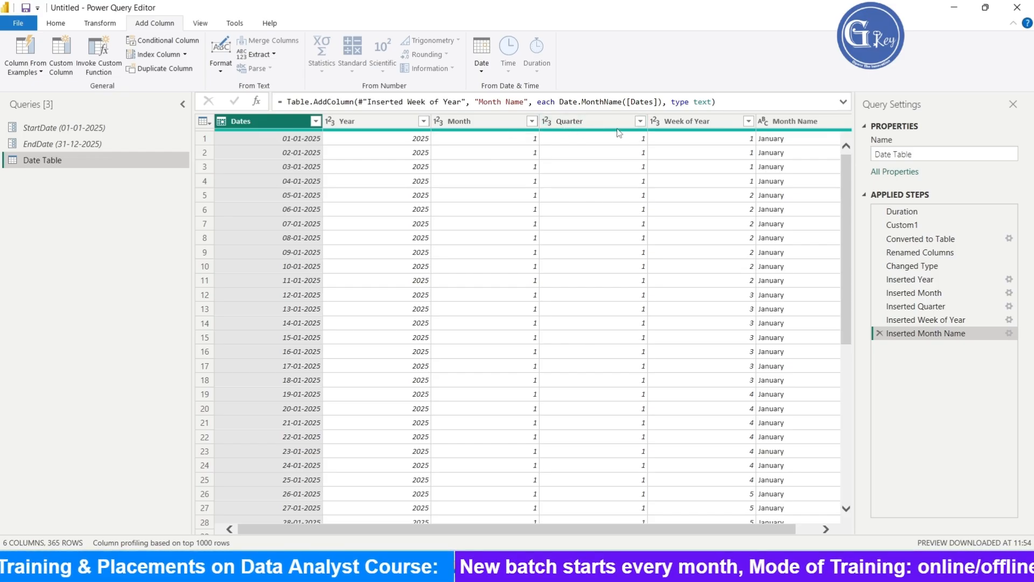
- Shorten the Month Name column's values to their first 3 characters
scroll(776, 528, "right", 1)
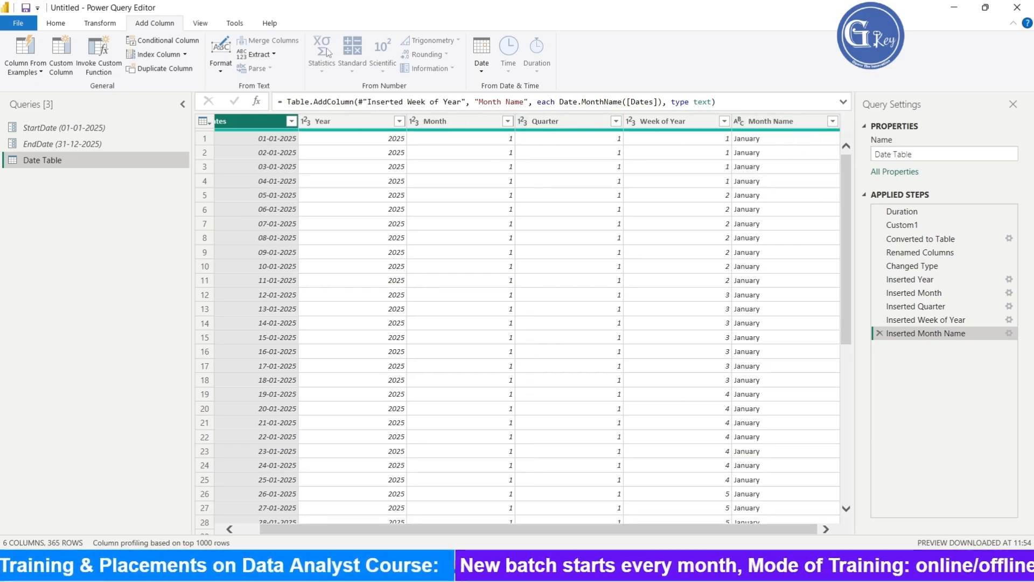
left_click(112, 24)
left_click(752, 122)
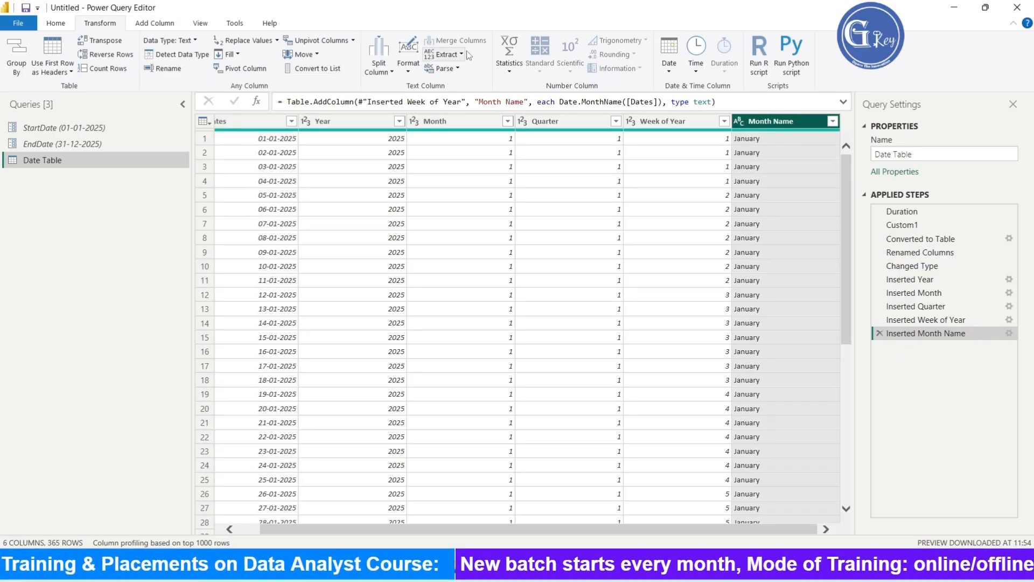
left_click(452, 54)
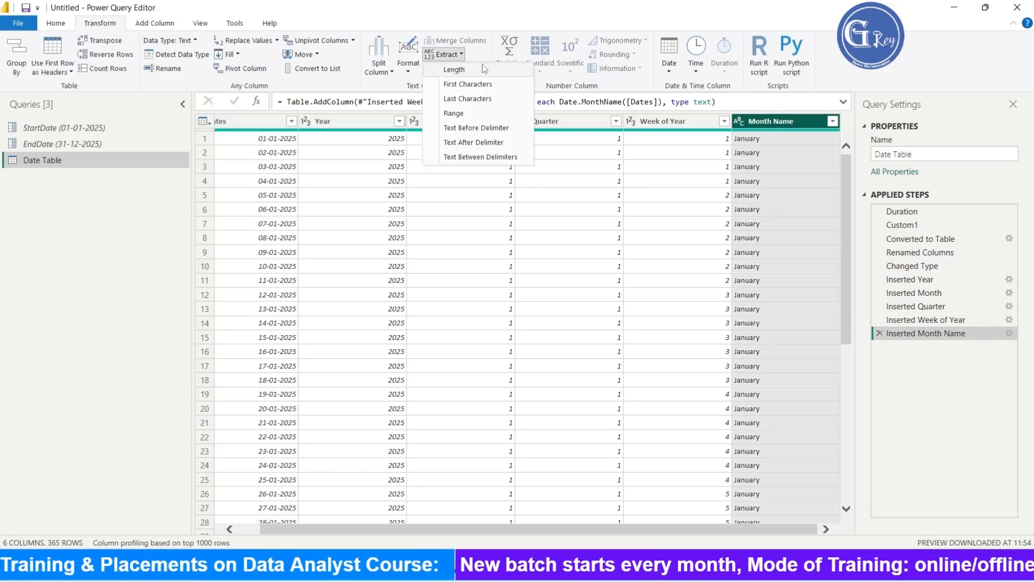
left_click(502, 85)
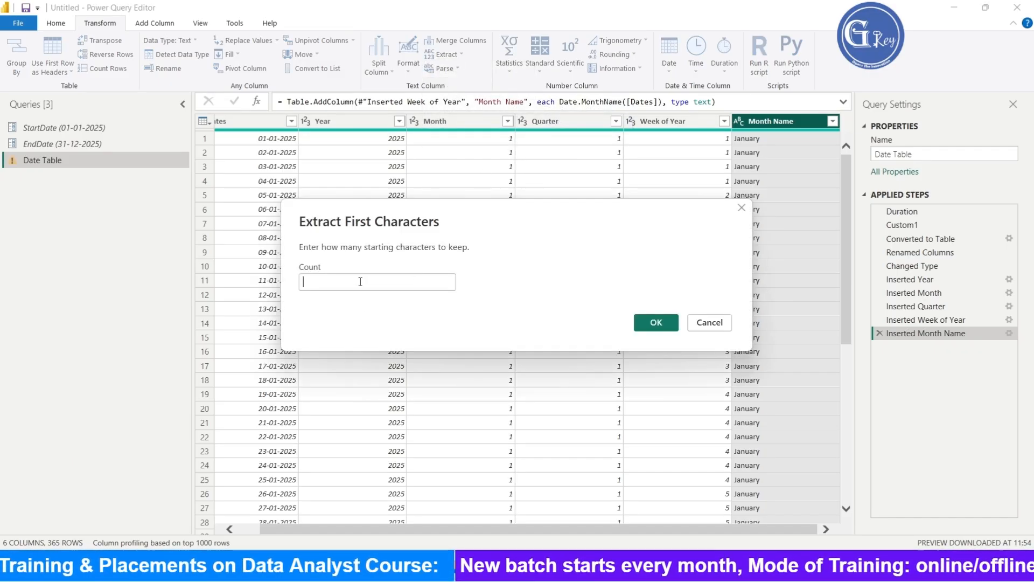
type("3")
left_click(656, 323)
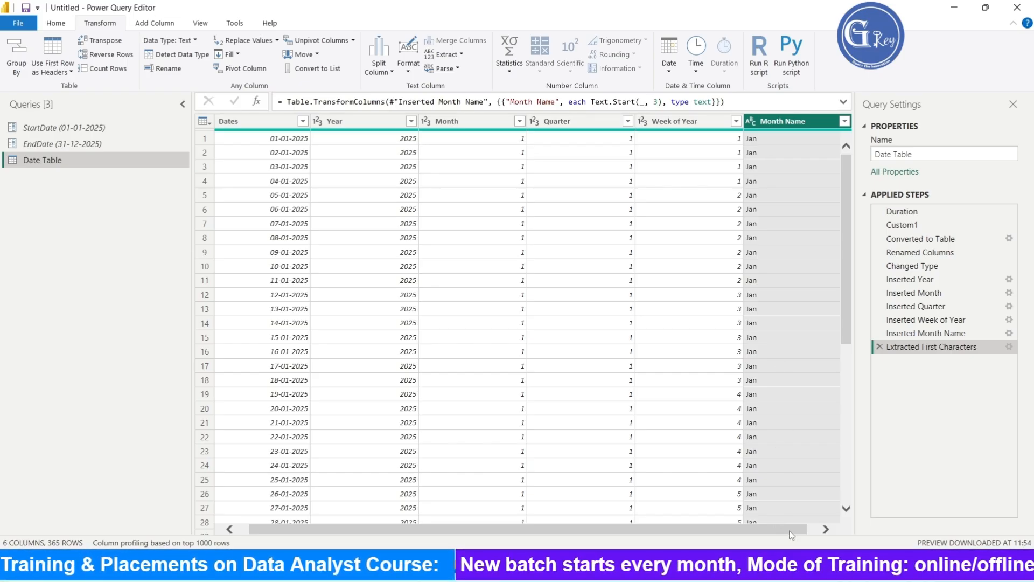
left_click_drag(791, 535, 801, 534)
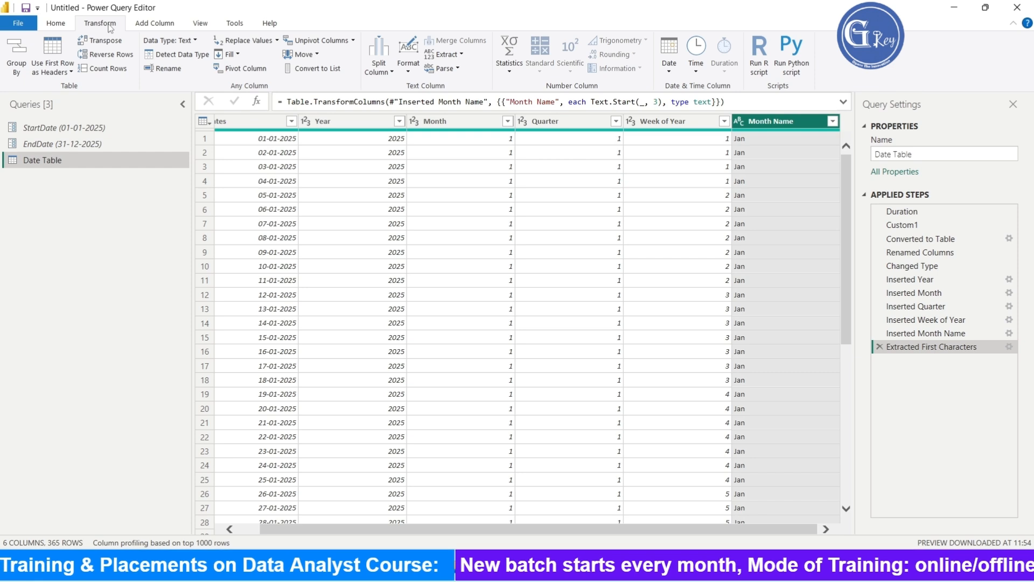
- Start a custom column named Quarter with the formula "Q"&[Quarter]
left_click(156, 25)
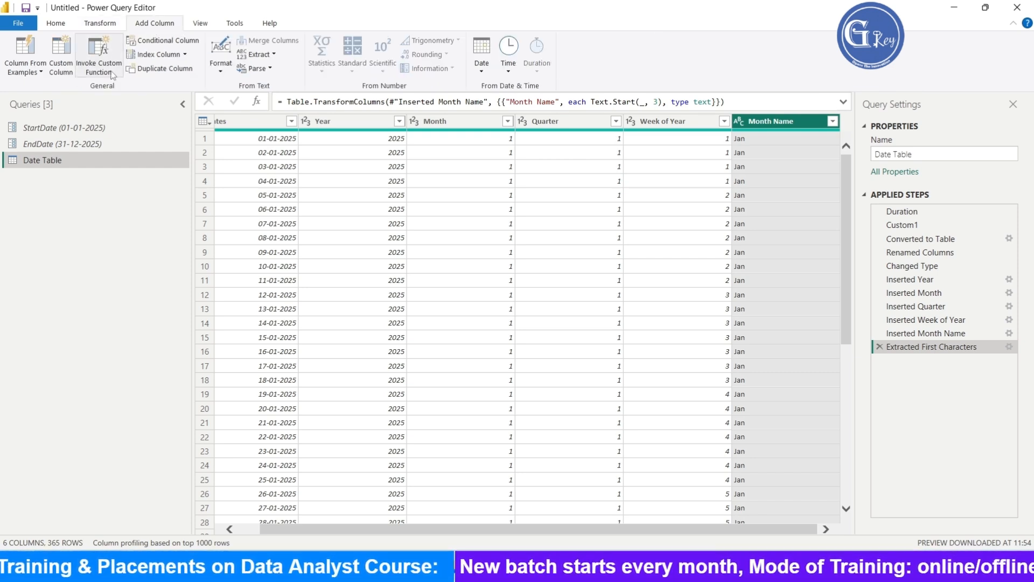
left_click(56, 66)
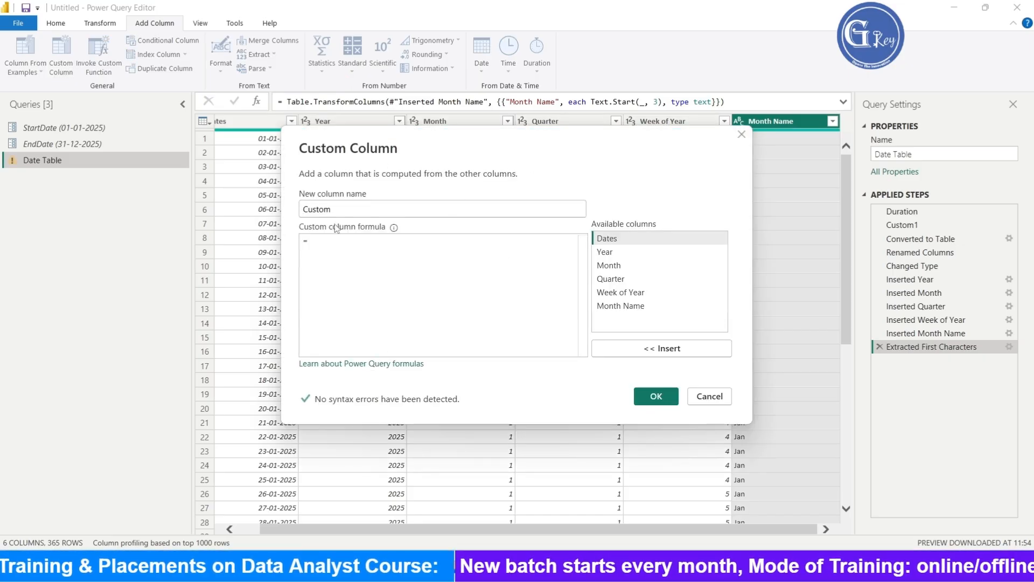
double_click(401, 211)
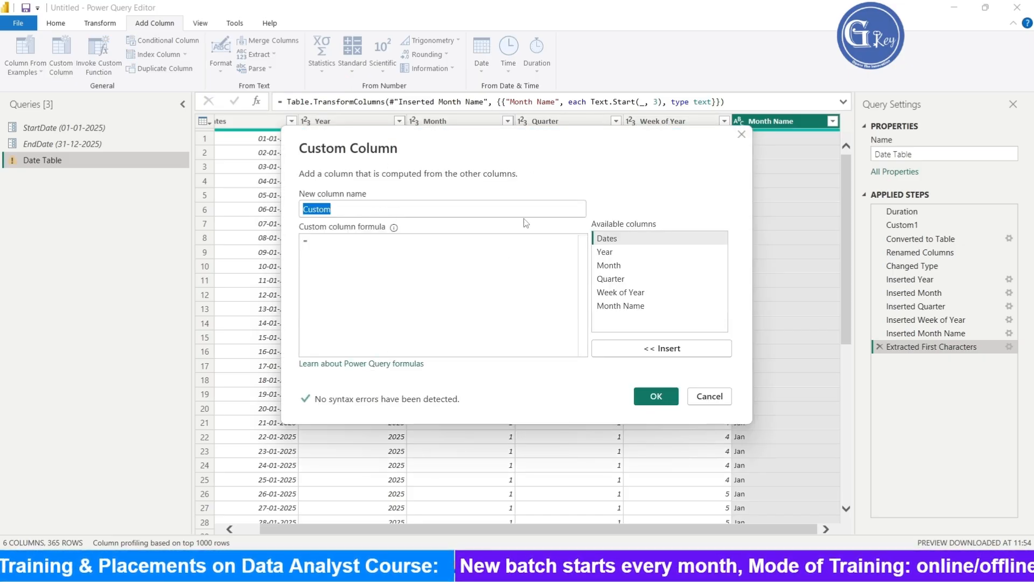
type("Q")
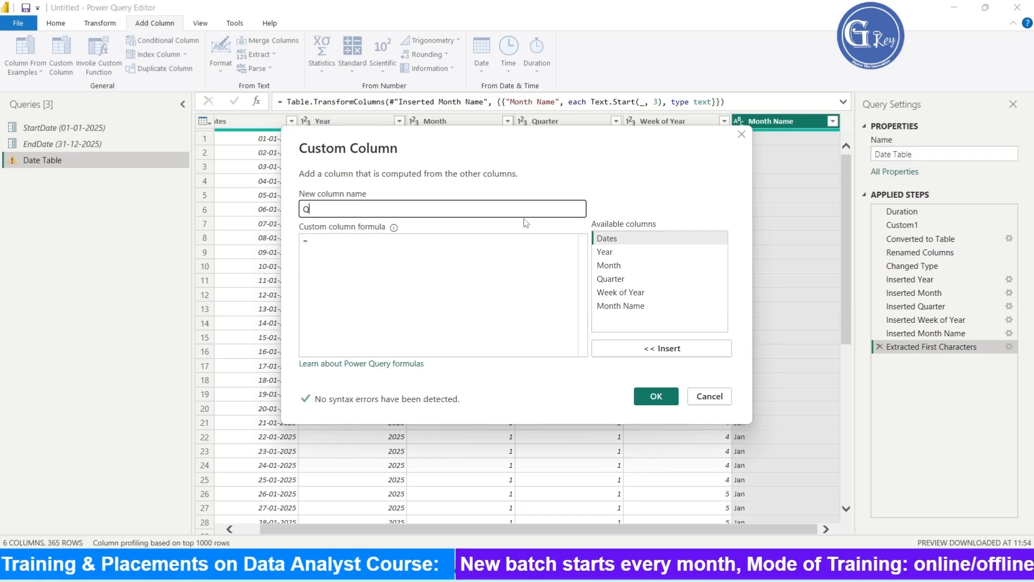
type("uarte")
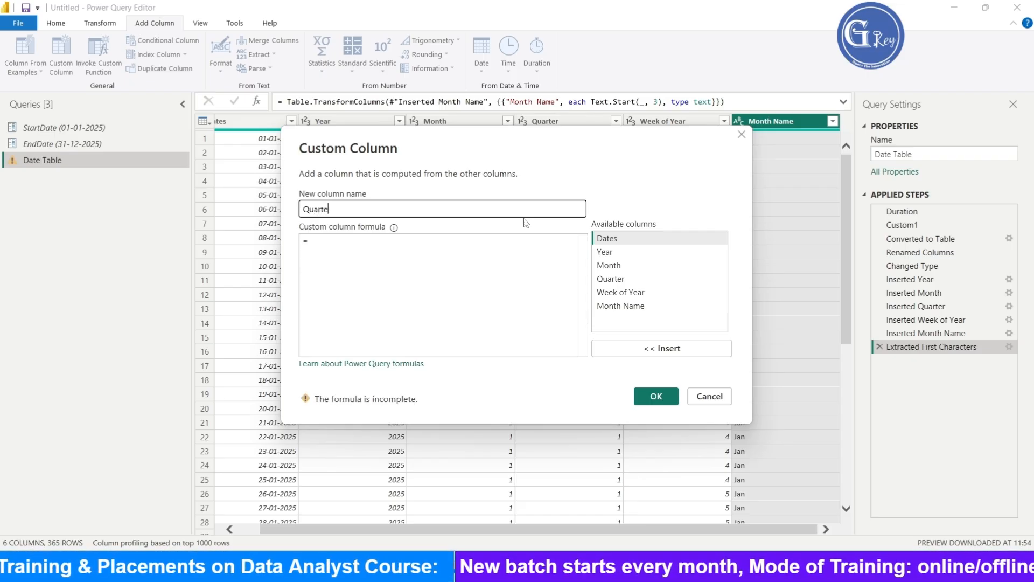
type("r")
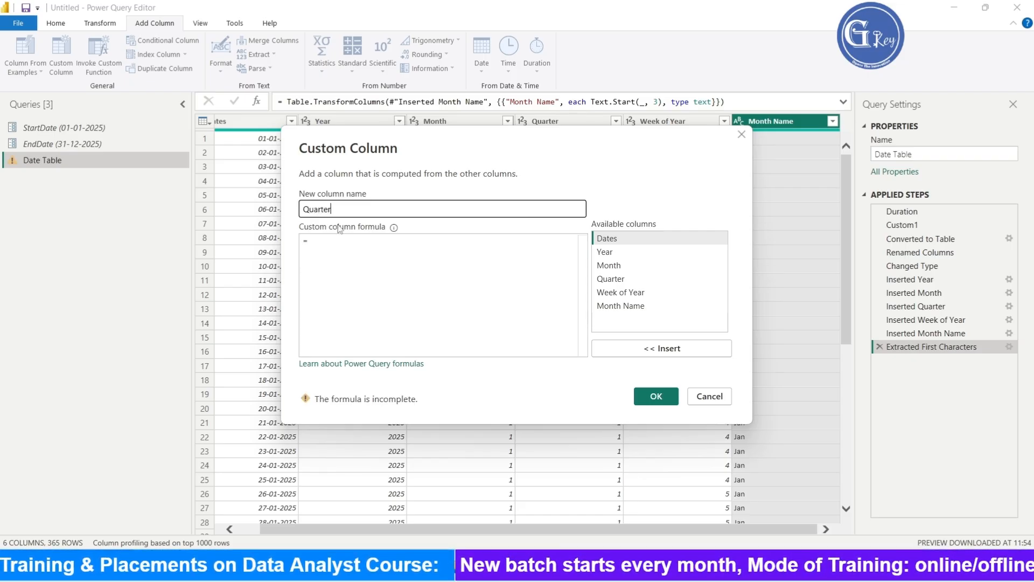
left_click(355, 253)
type("\"Q\"")
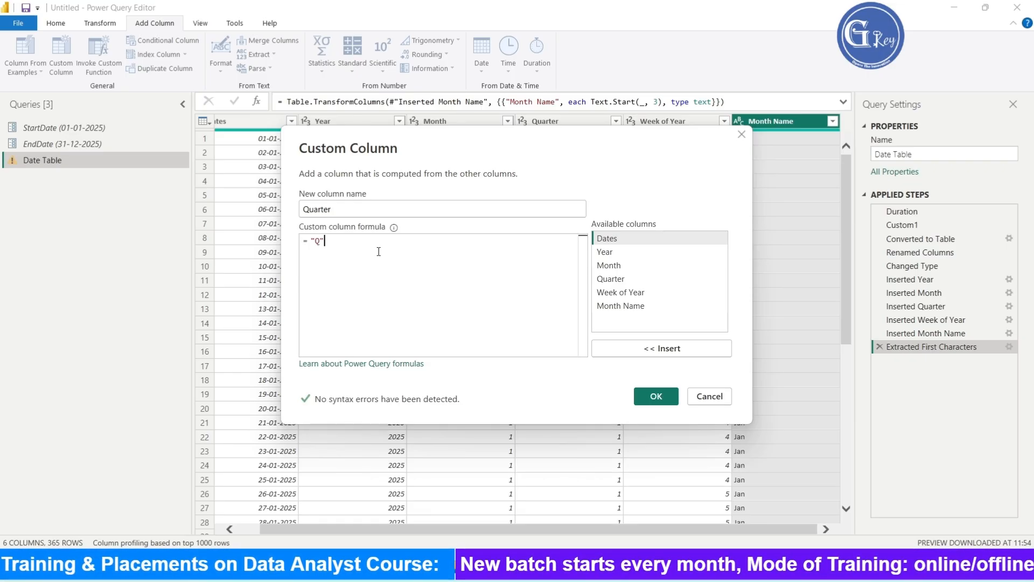
type("&")
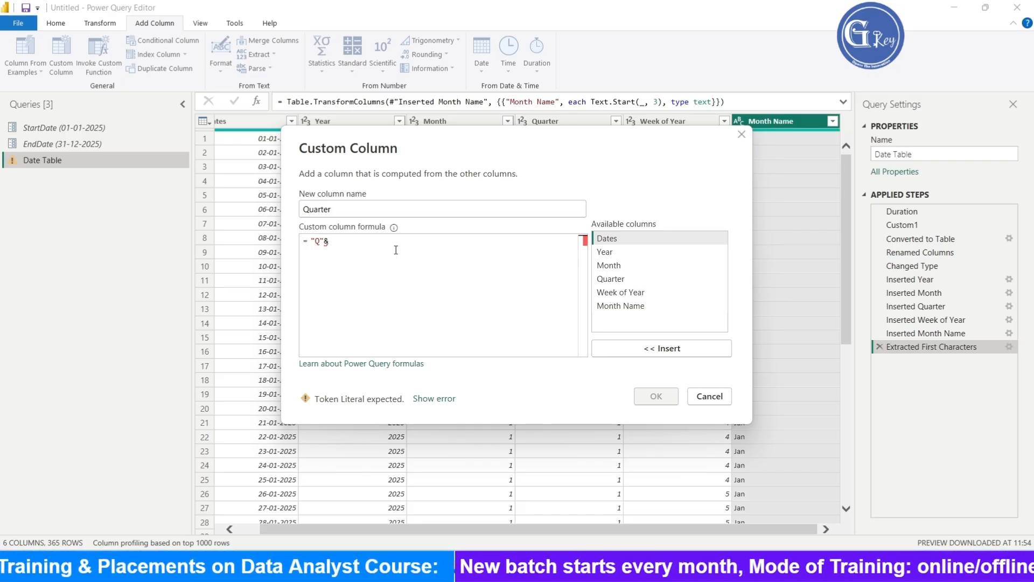
left_click(628, 280)
double_click(624, 279)
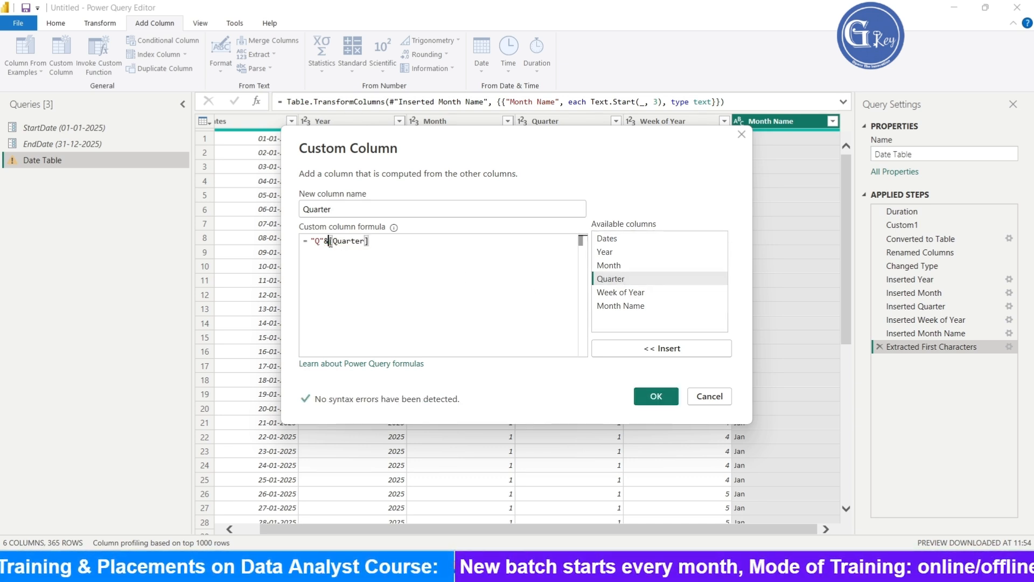
- Wrap the Quarter reference in Text.From so the formula reads "Q"& Text.From([Quarter])
left_click_drag(330, 242, 489, 259)
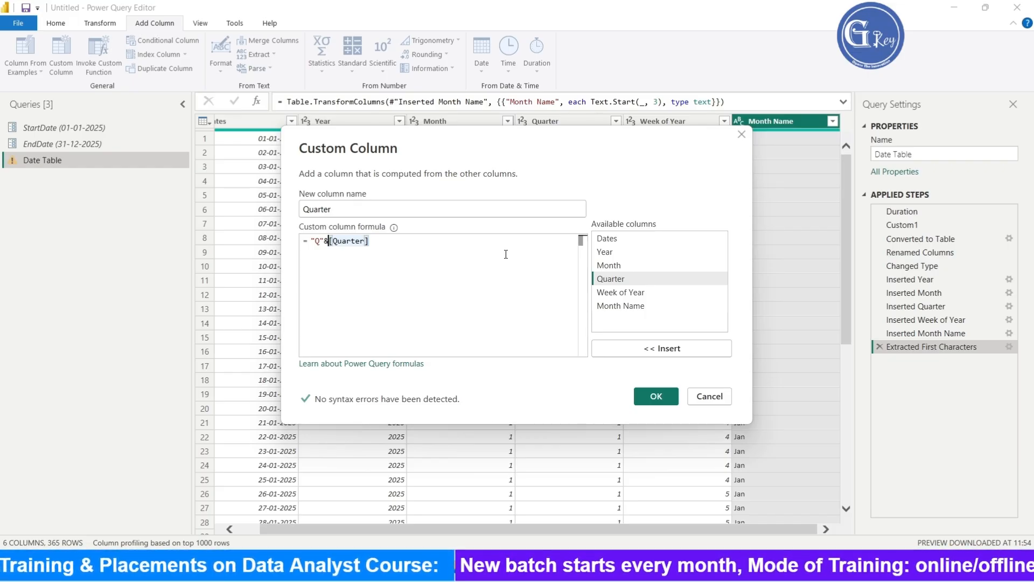
key("Left")
type("Text")
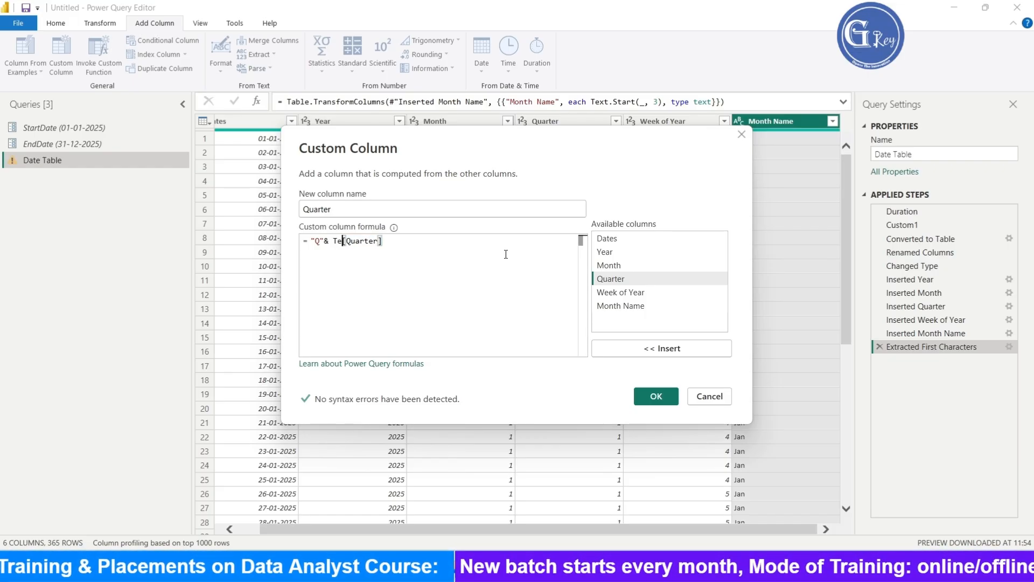
type(".")
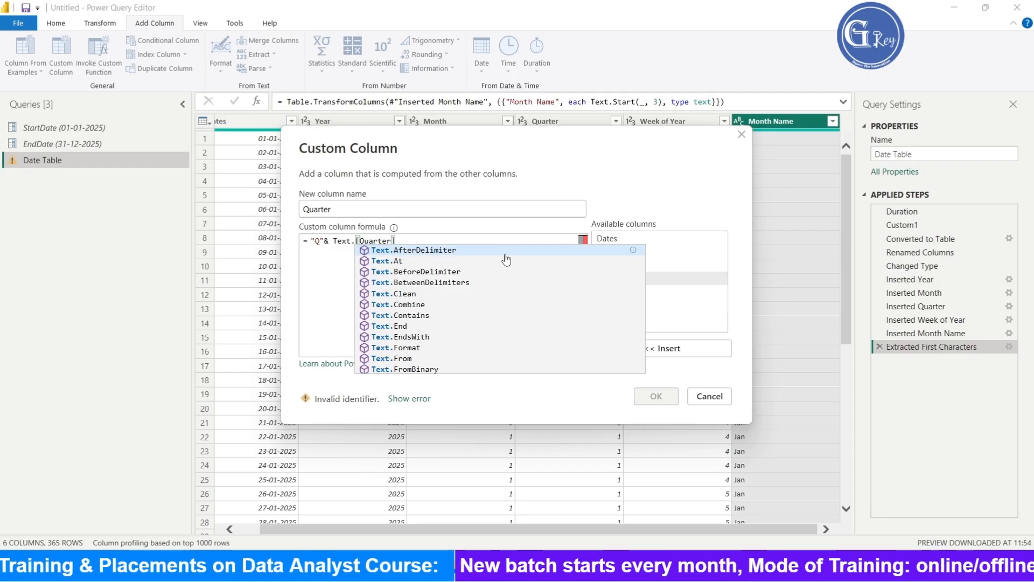
type("From")
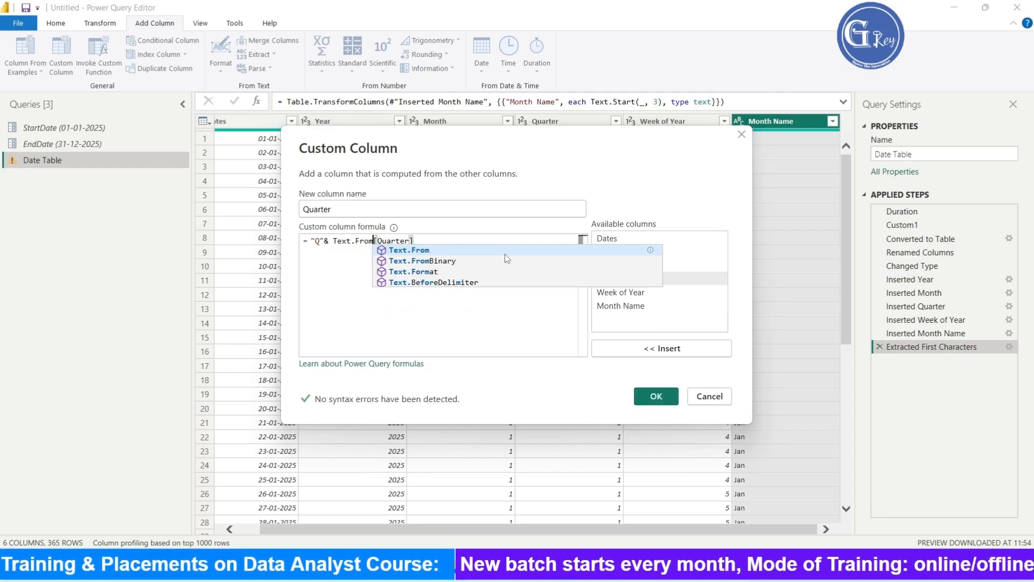
key("Escape")
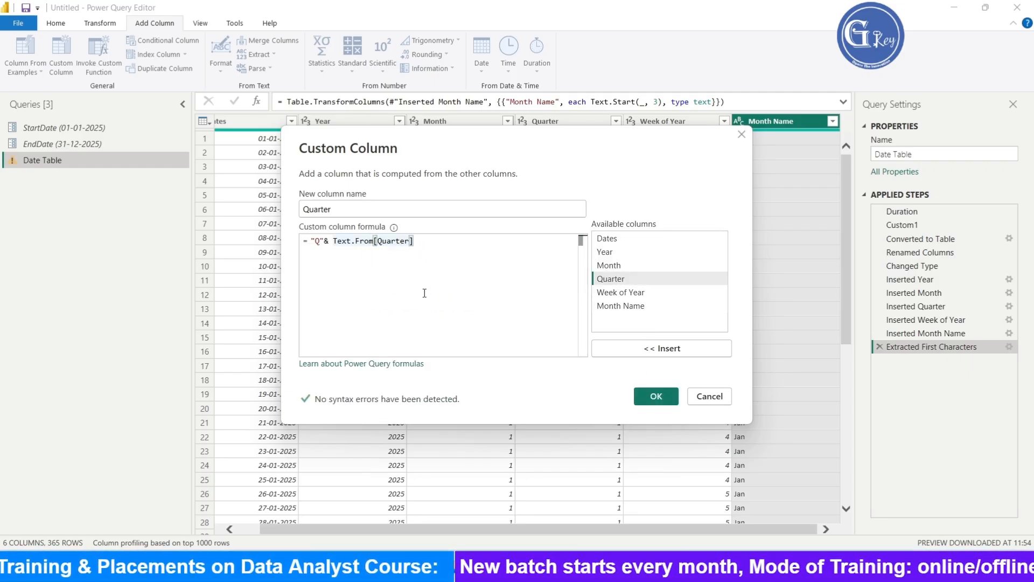
- Rename the new column to QuarterName and confirm the custom column
left_click(349, 211)
type("Quarter")
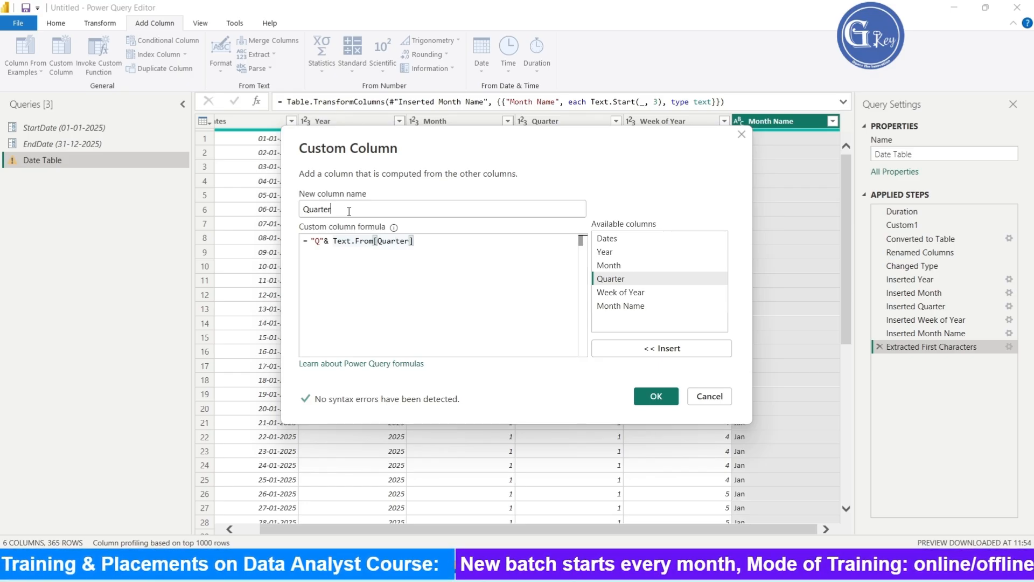
type("Name")
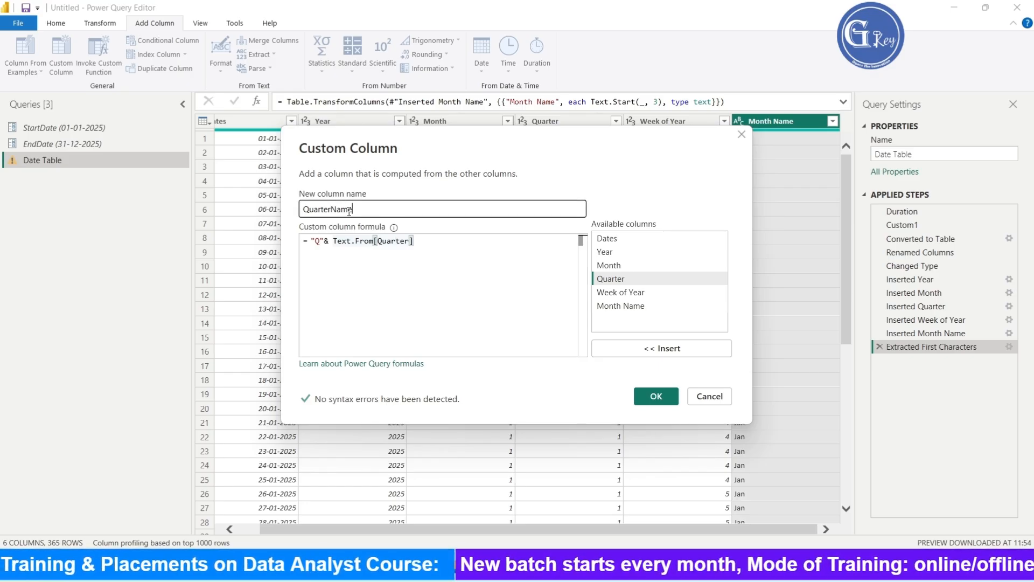
left_click(663, 396)
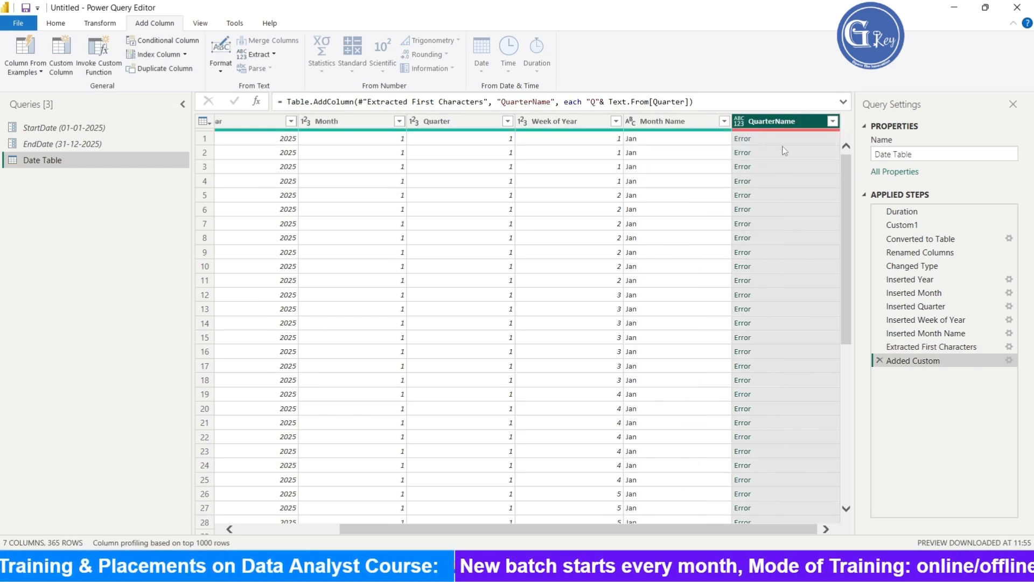
- Remove the QuarterName column from the table
left_click(832, 122)
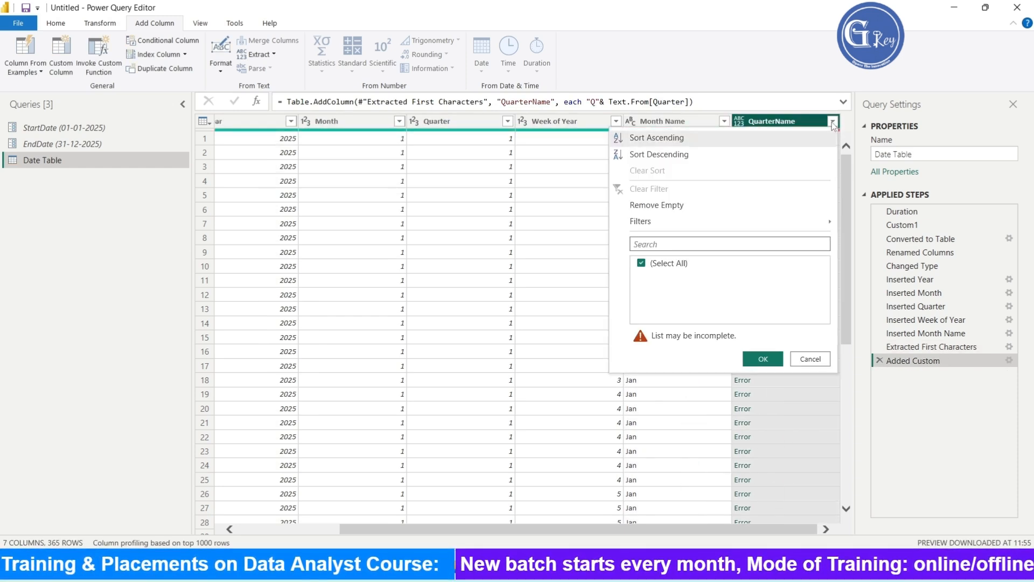
left_click(821, 362)
right_click(782, 125)
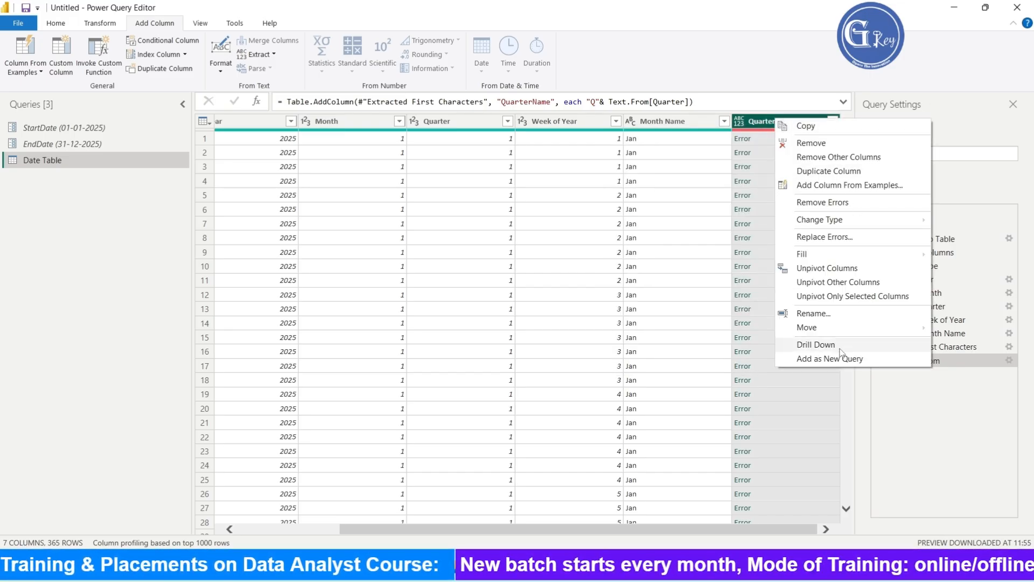
left_click(828, 143)
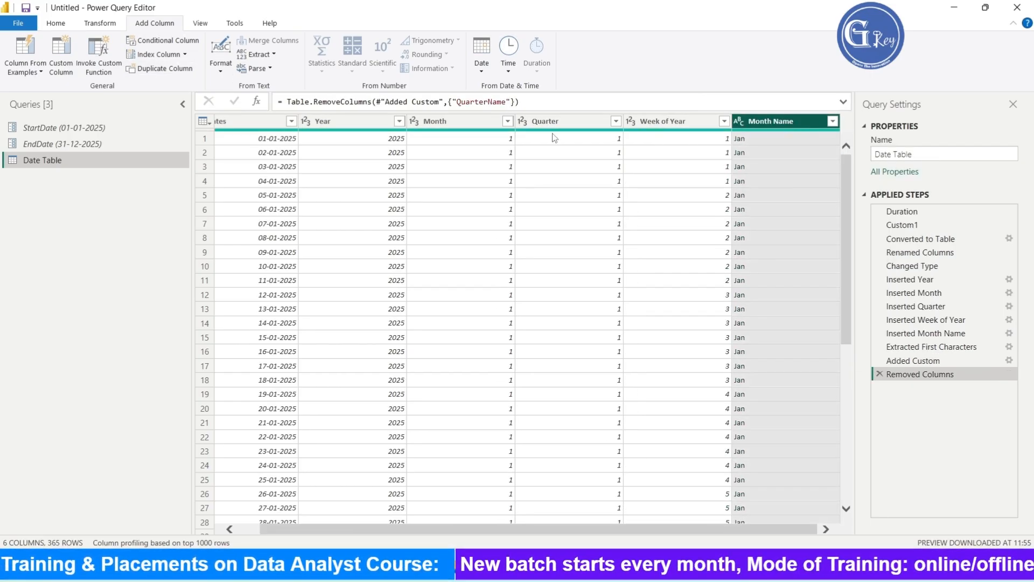
- Open a new custom column for the Quarter column and name it Custom Quarte
left_click(571, 123)
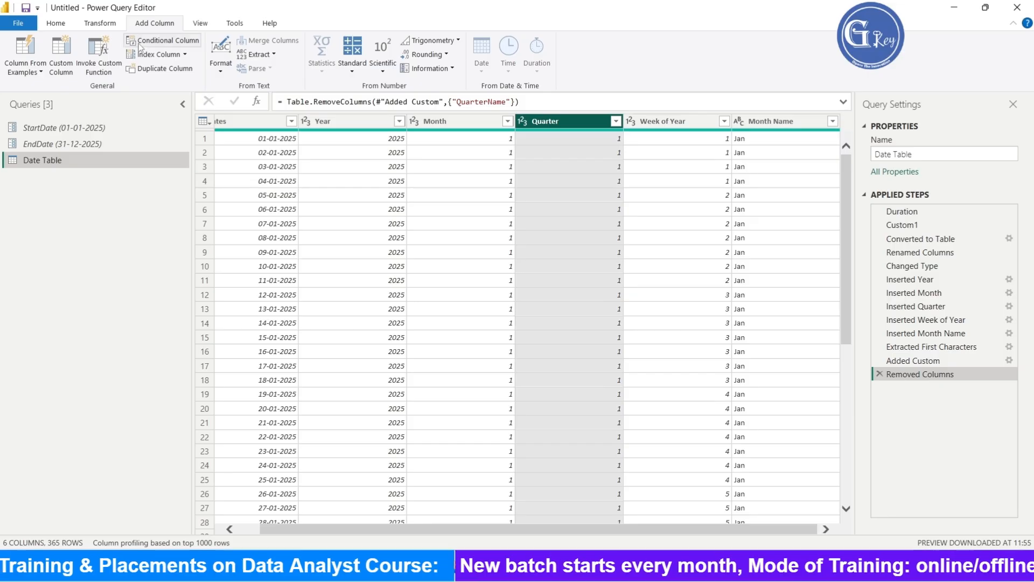
left_click(63, 63)
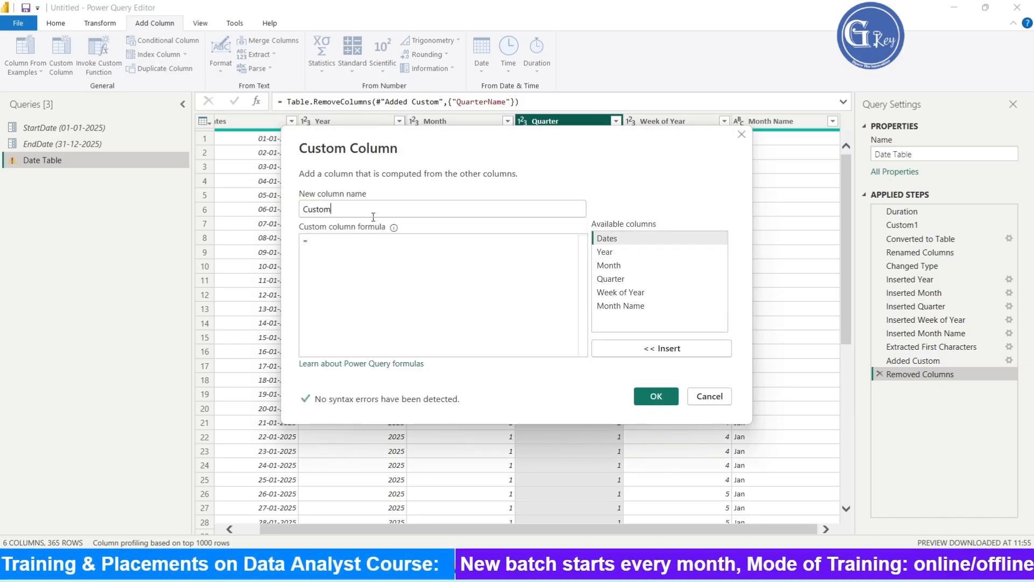
left_click(365, 212)
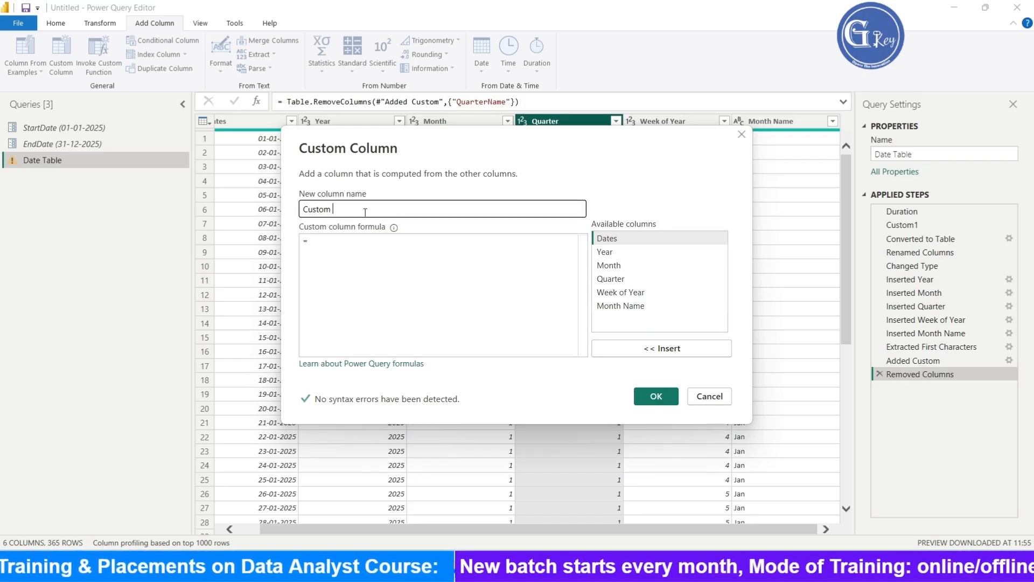
type("Quarte")
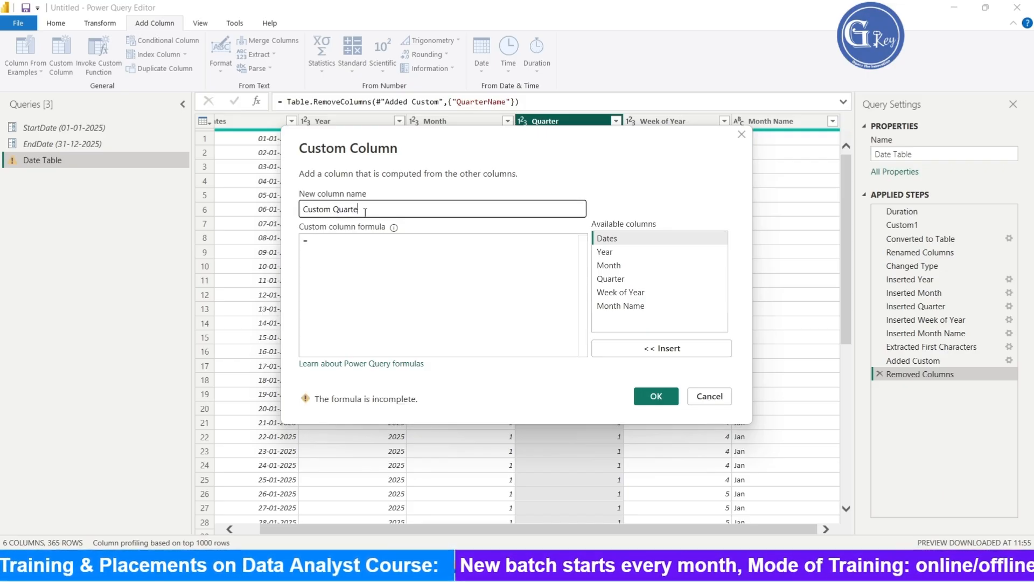
- Enter the formula "Q"& followed by the inserted Quarter column reference
left_click(346, 244)
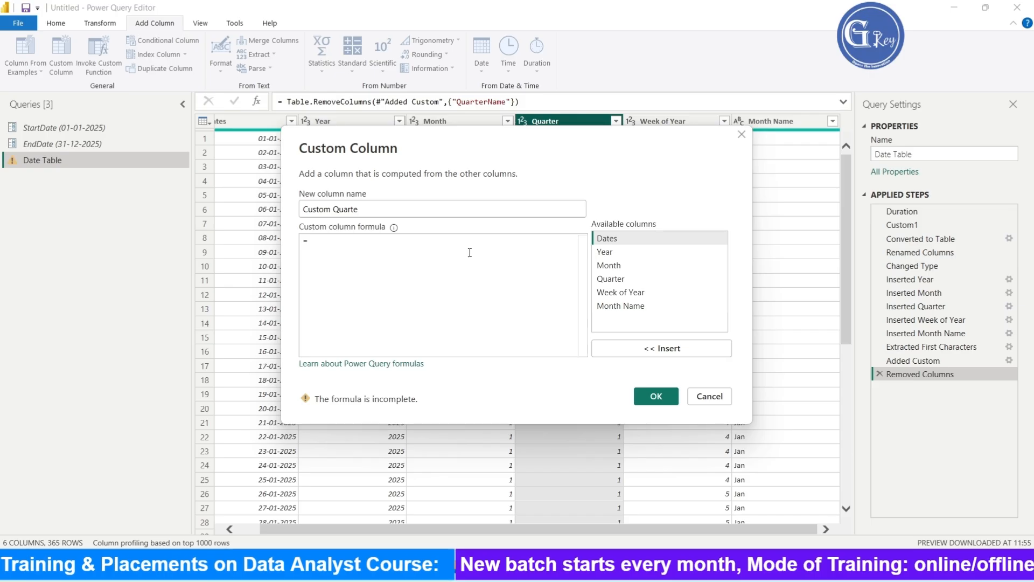
type("\"")
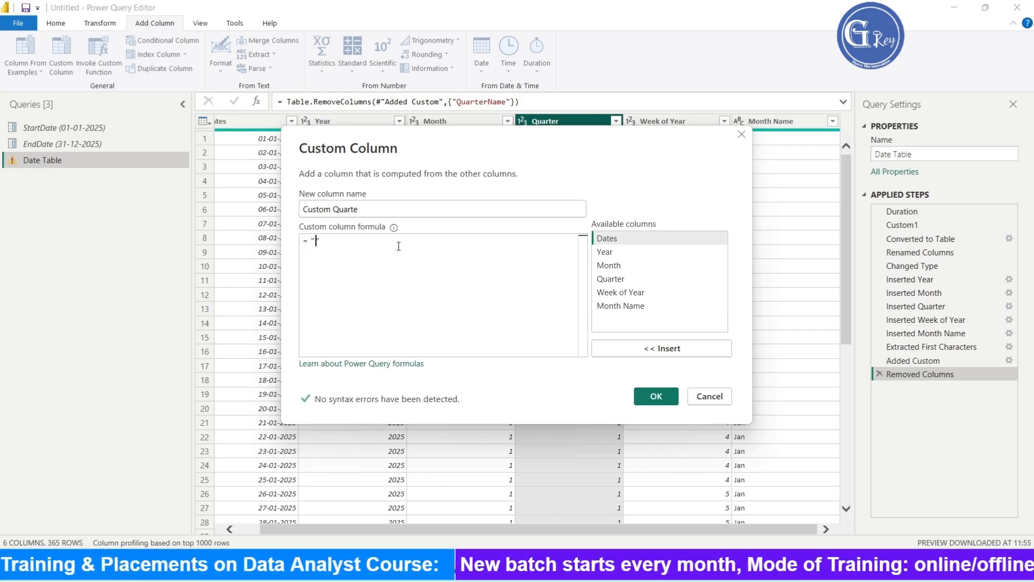
key("Caps_Lock")
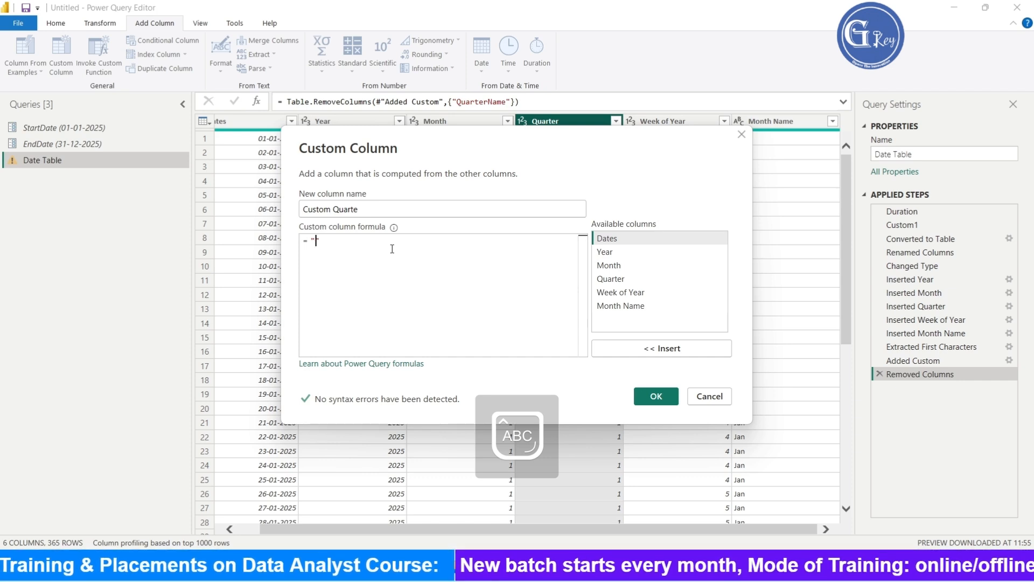
key("Caps_Lock")
type("Q\"")
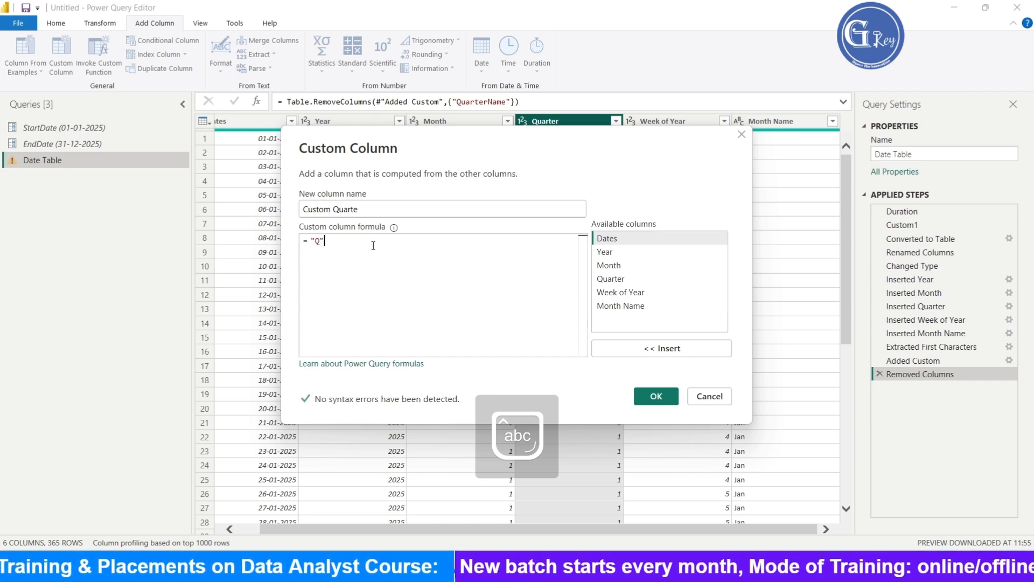
type("&")
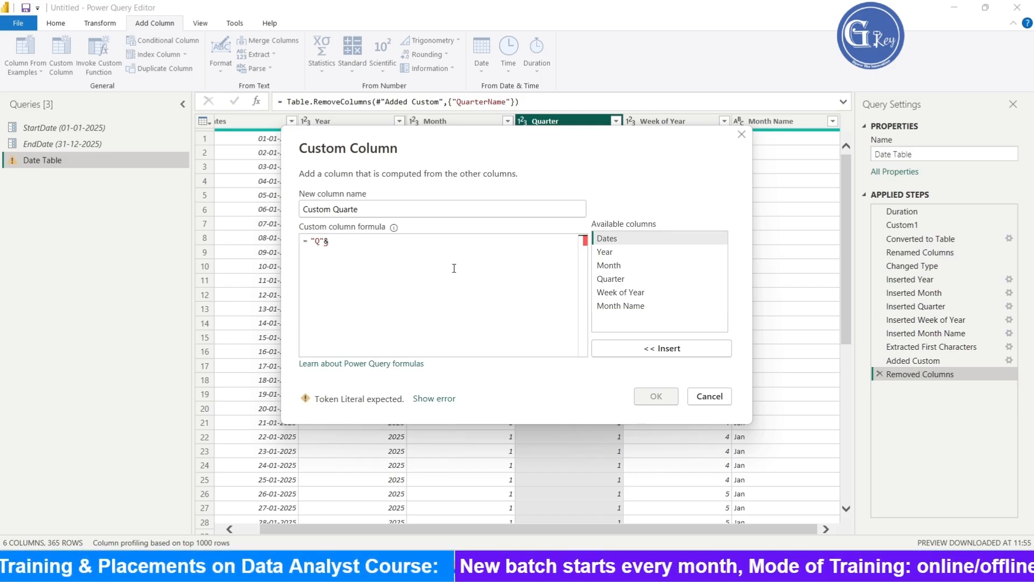
double_click(610, 279)
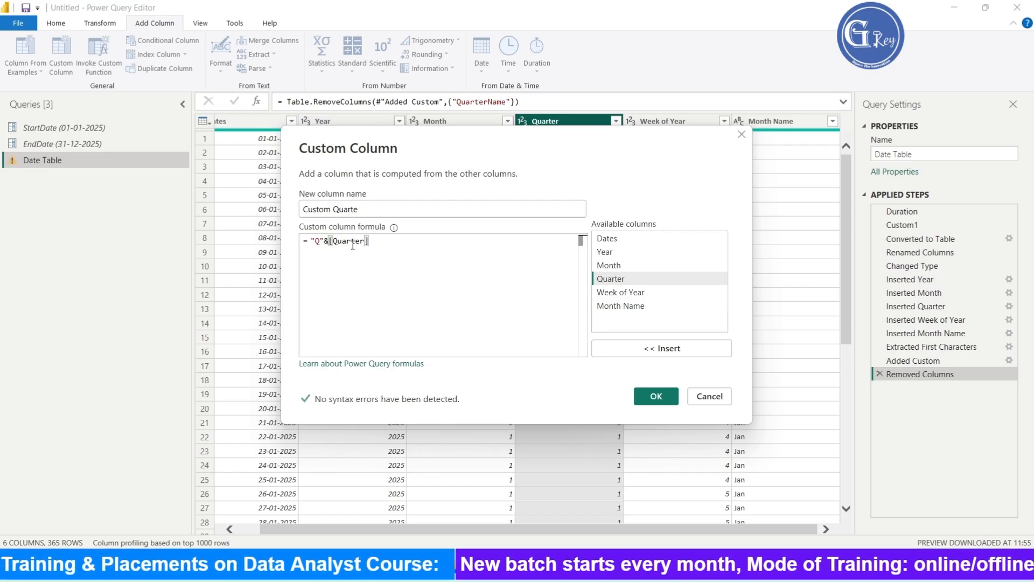
- Wrap the Quarter reference in Text.From so the formula reads "Q"& Text.From([Quarter]), and confirm the custom column
left_click(332, 242)
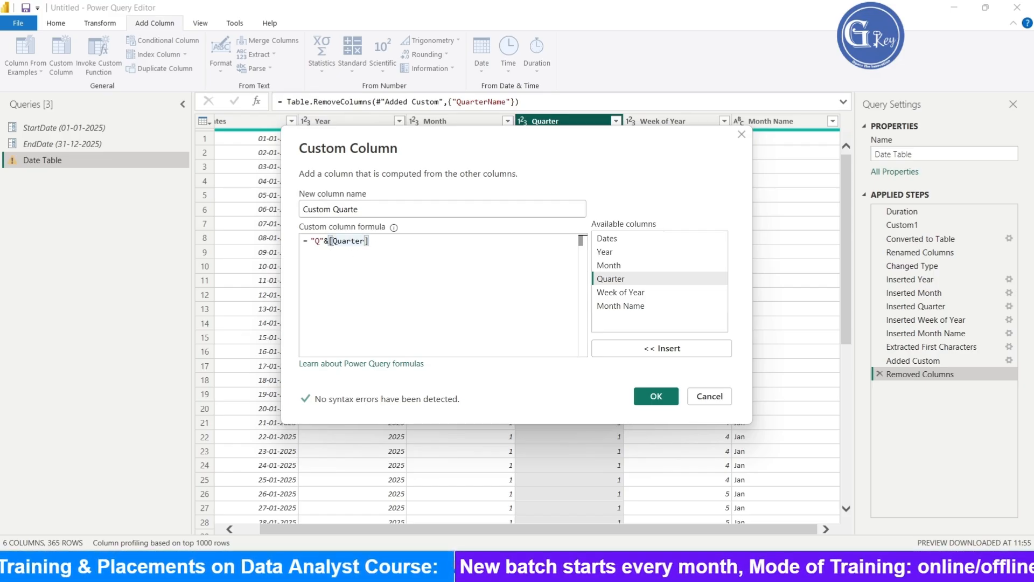
key("BackSpace")
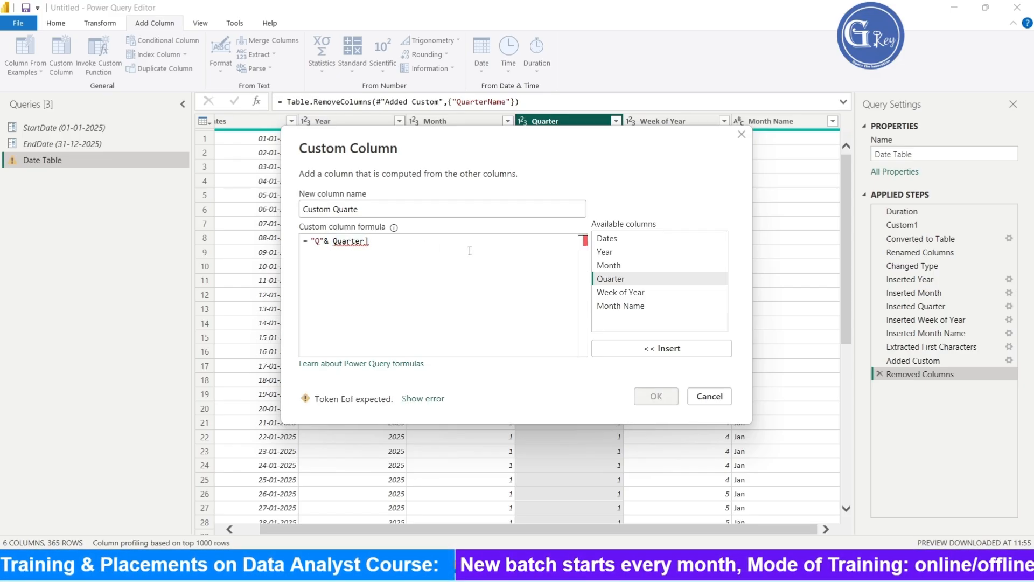
key("BackSpace")
type("[")
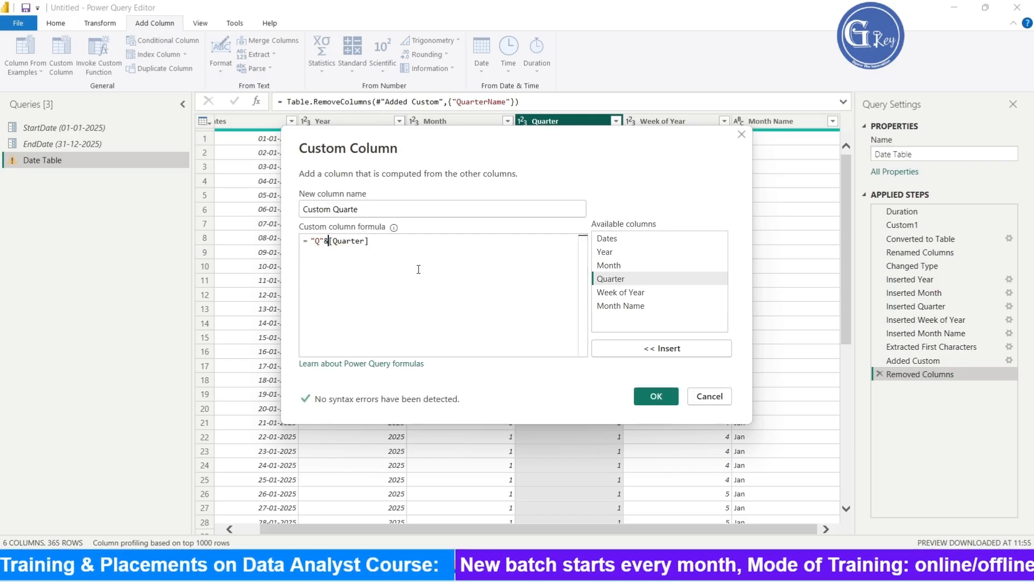
key("Return")
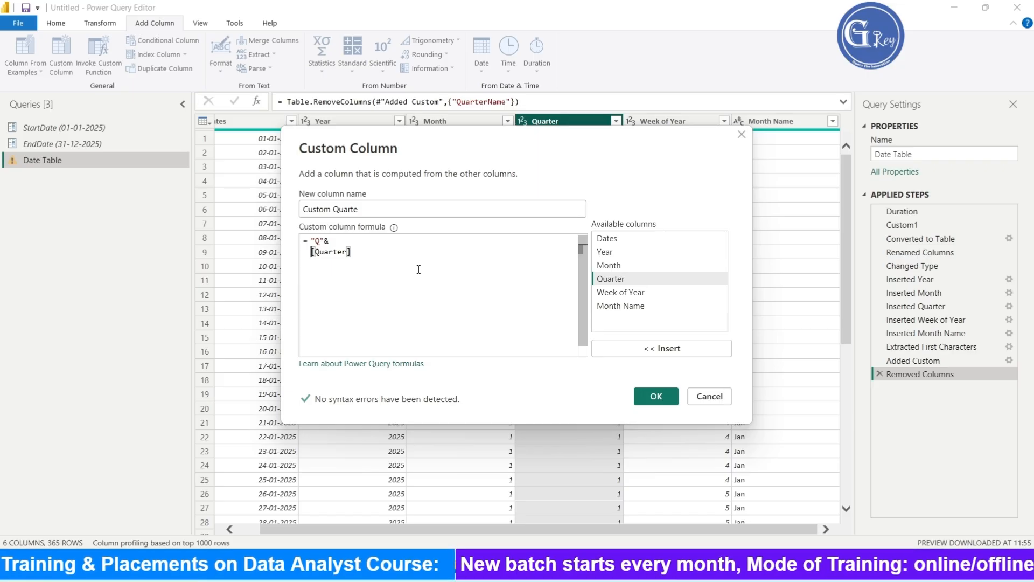
key("BackSpace")
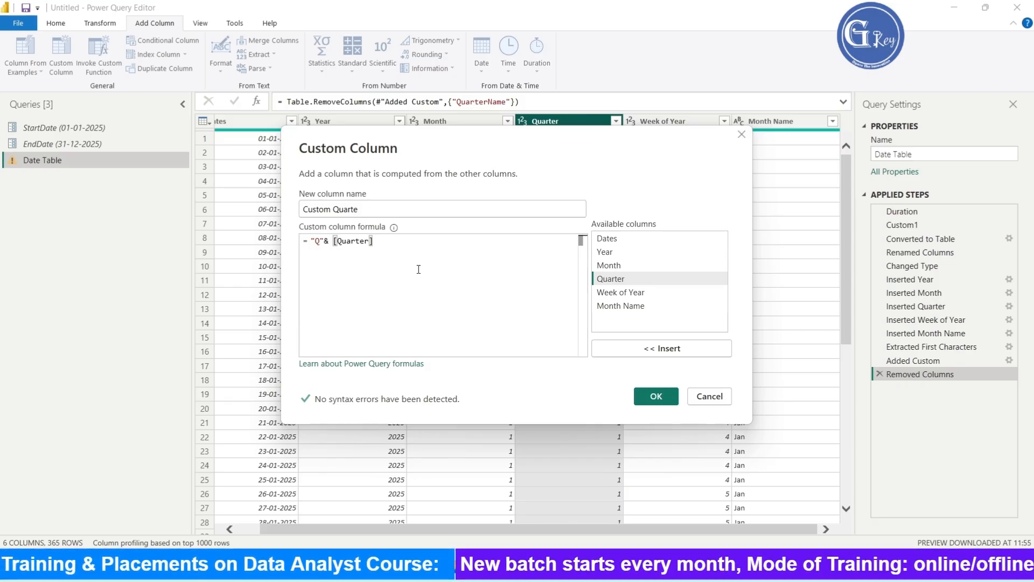
type("Text")
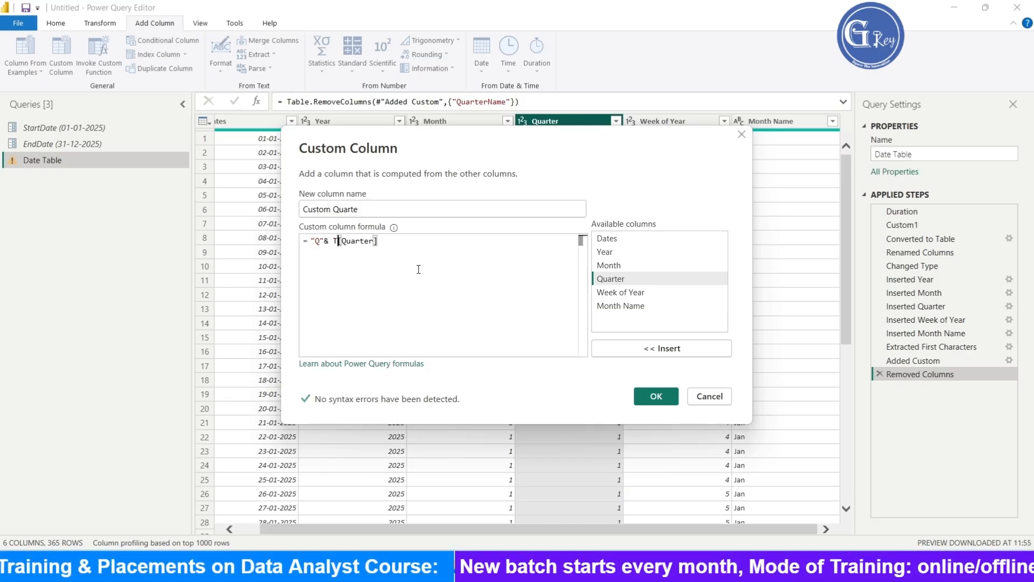
type(".From")
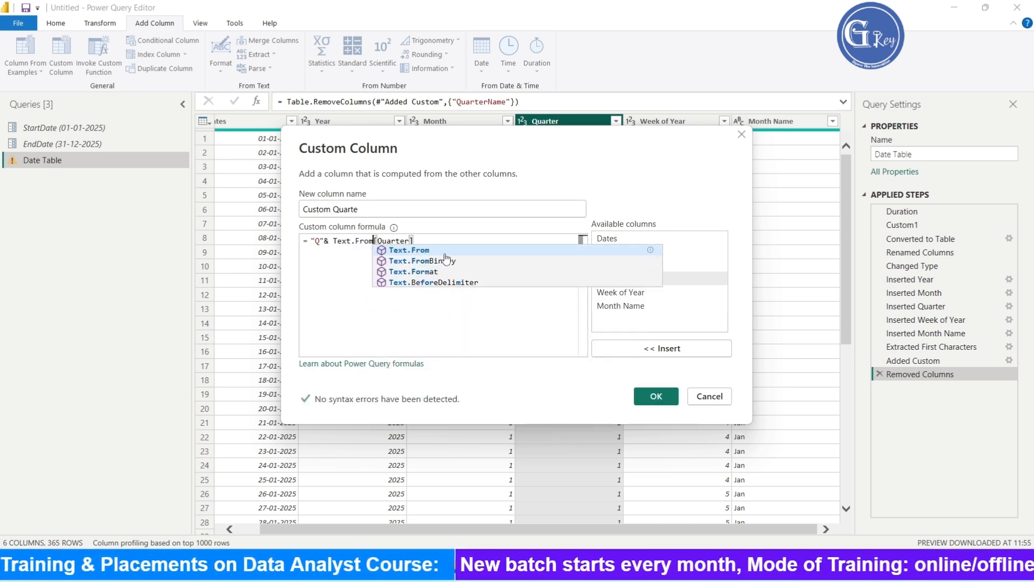
left_click(428, 250)
type("(")
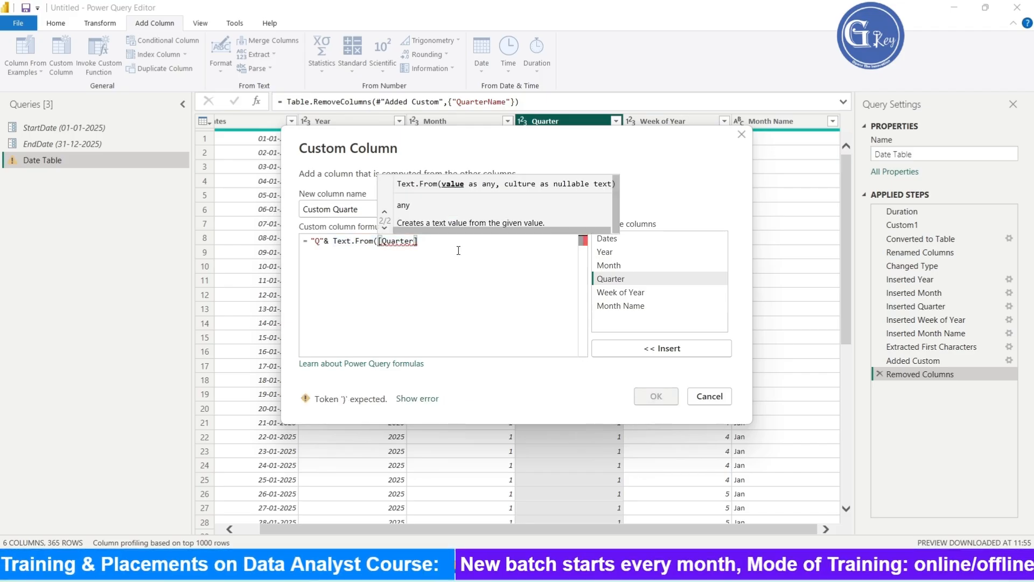
type(")")
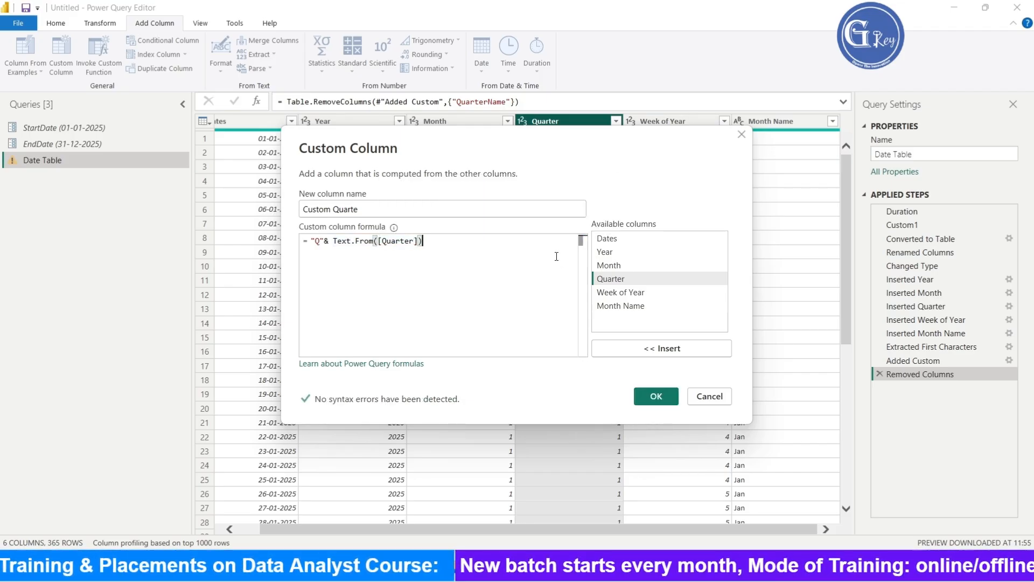
left_click(667, 397)
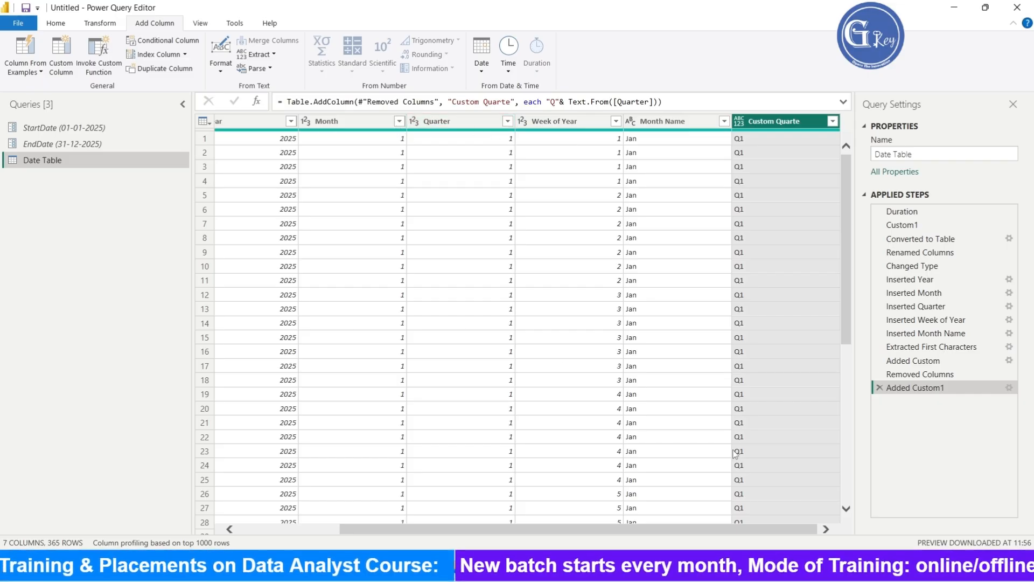
- Close the Power Query Editor and apply the query changes
mouse_move(640, 527)
left_mouse_down()
mouse_move(548, 533)
mouse_move(633, 532)
left_mouse_up()
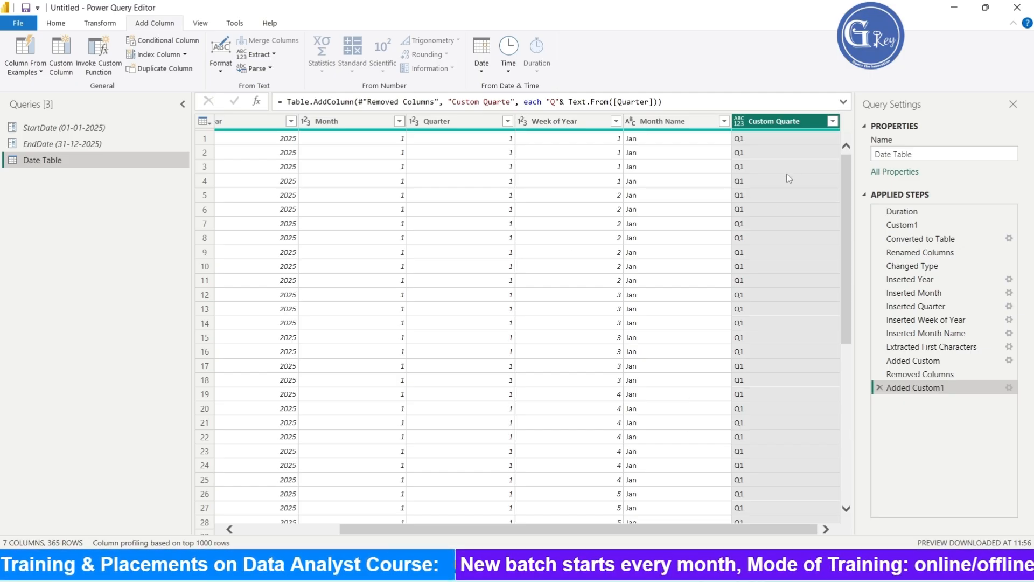
left_click_drag(550, 530, 345, 537)
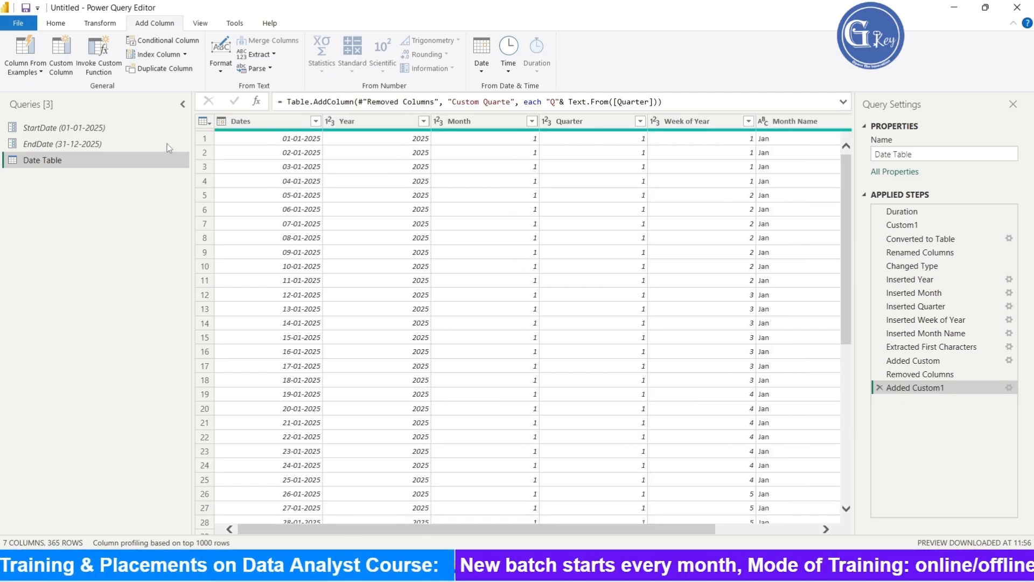
left_click(19, 24)
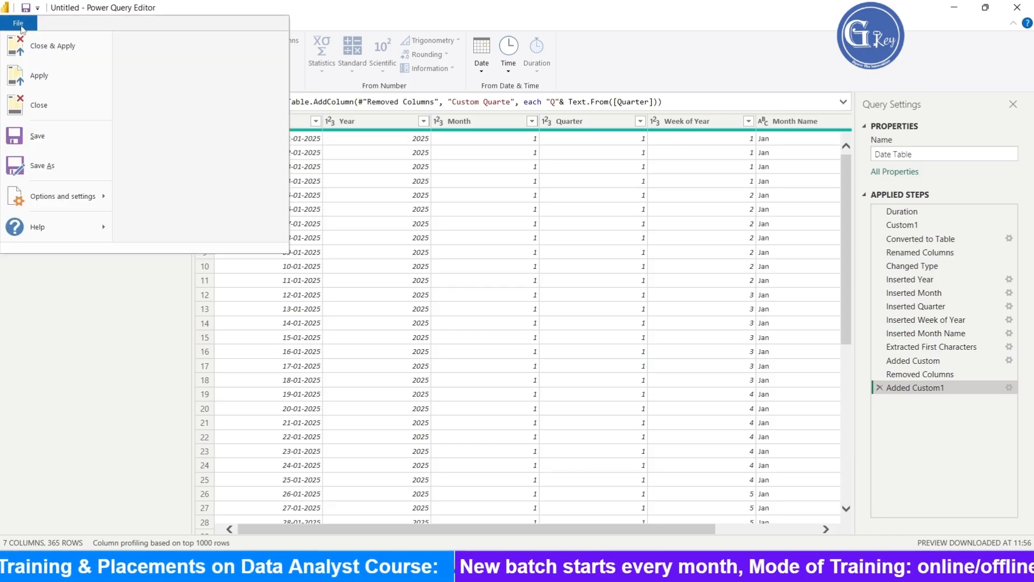
left_click(66, 49)
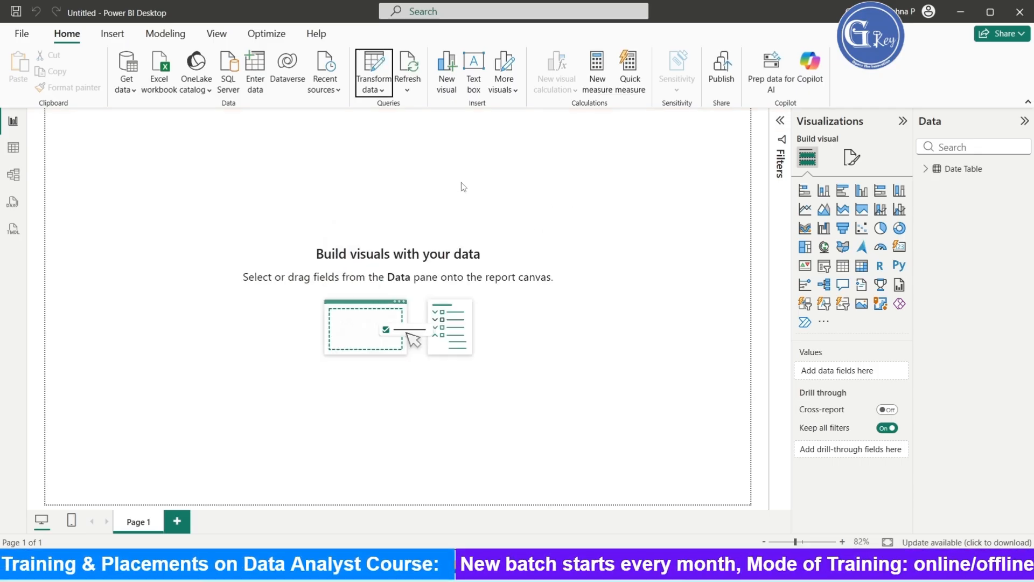
- Mark Date Table as a date table using the Dates column
left_click(13, 148)
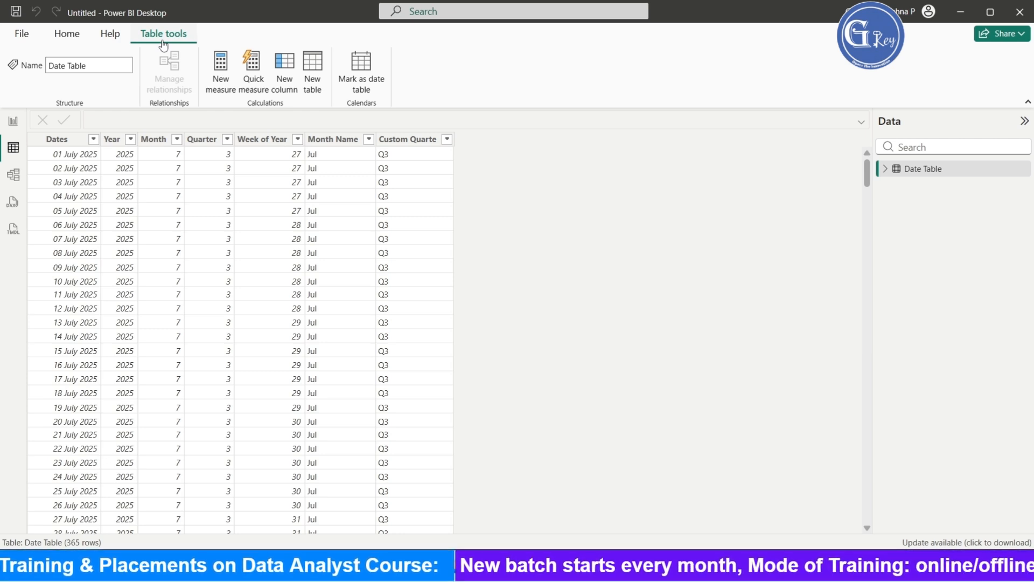
left_click(363, 80)
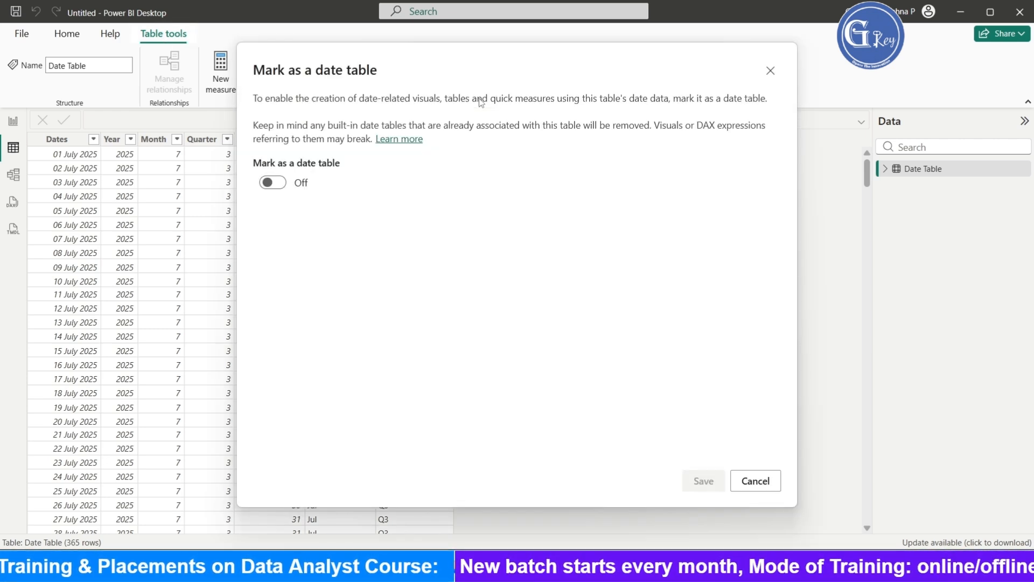
left_click(276, 184)
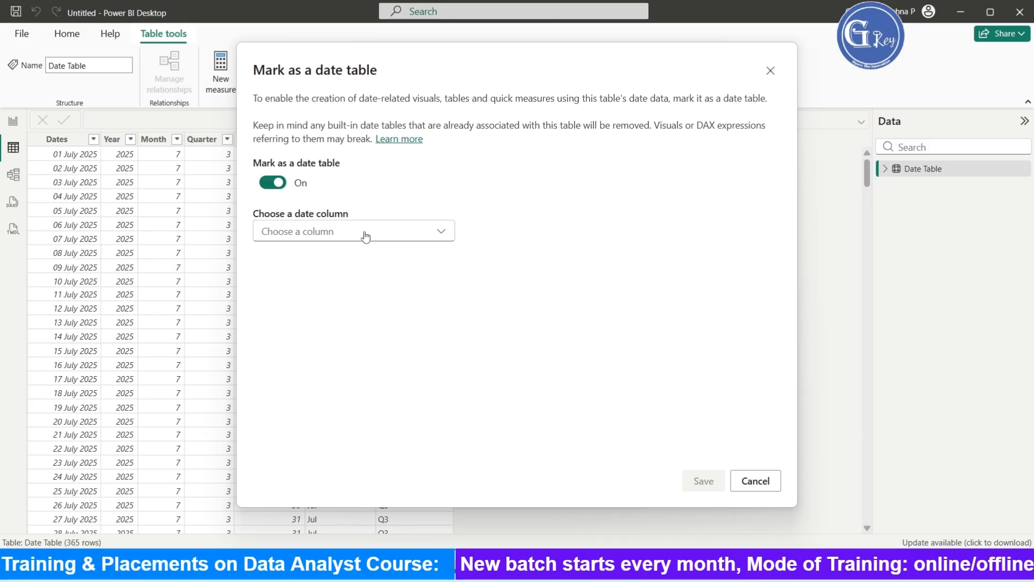
left_click(347, 232)
left_click(284, 257)
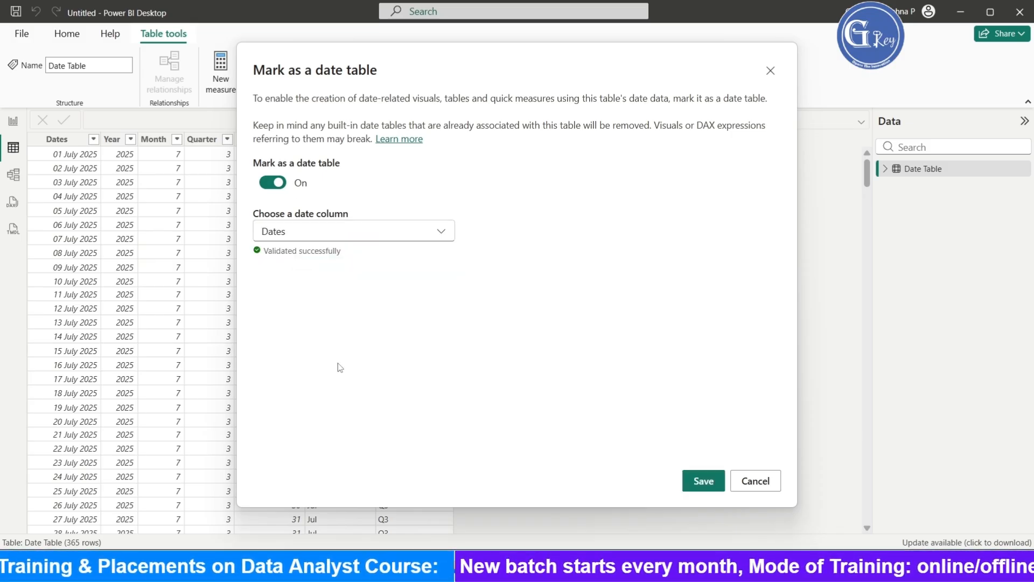
left_click(718, 488)
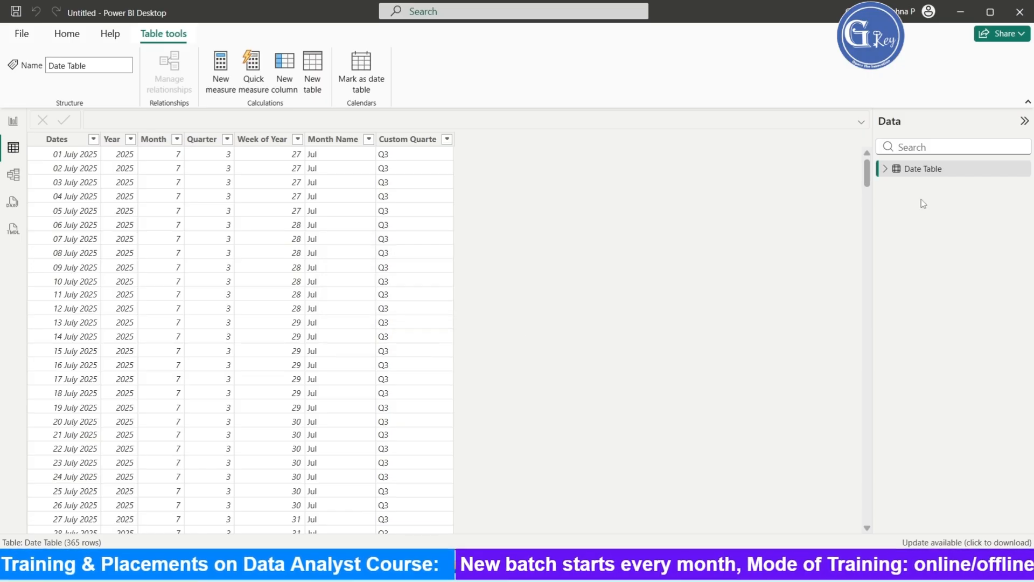
- Sort the Month Name column by the Month column
left_click(885, 169)
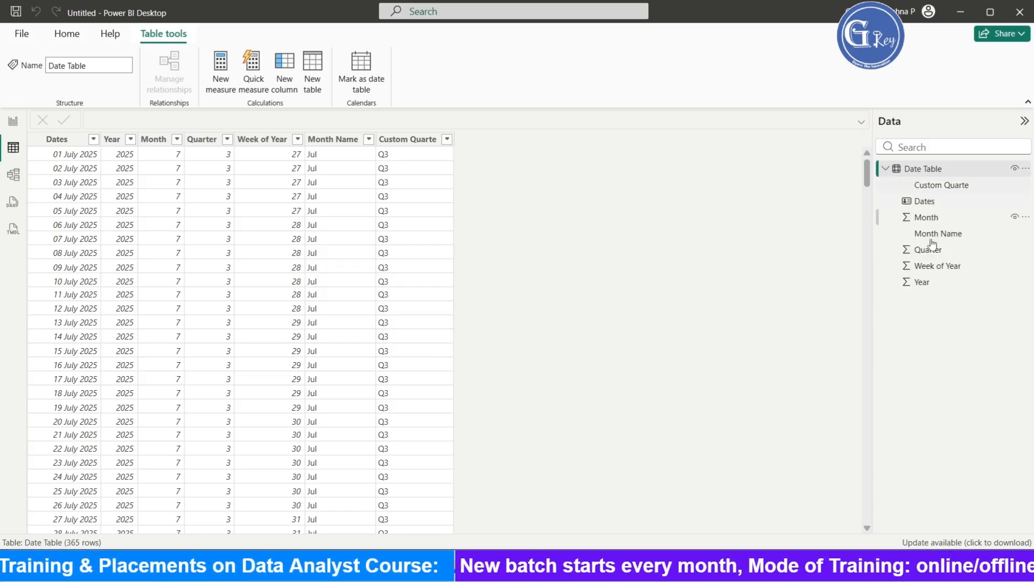
left_click(964, 234)
left_click(498, 81)
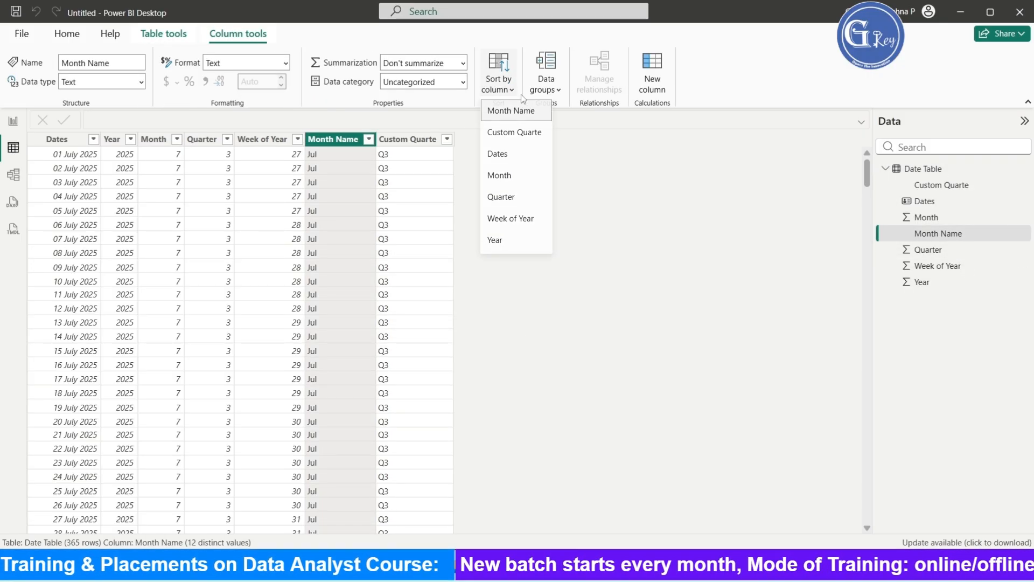
left_click(526, 183)
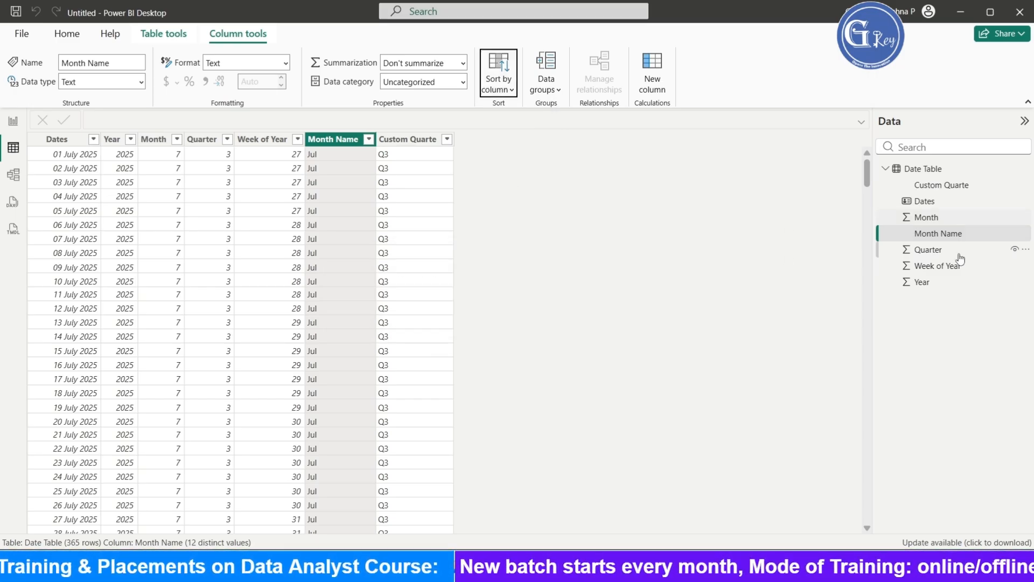
- Try to sort the Week of Year column by the Quarter column
left_click(938, 266)
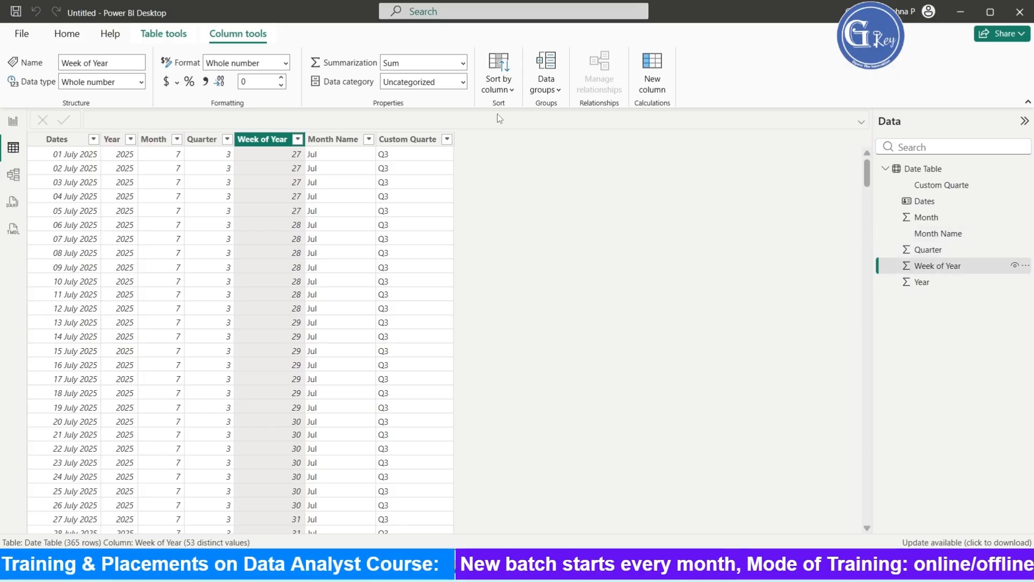
left_click(509, 92)
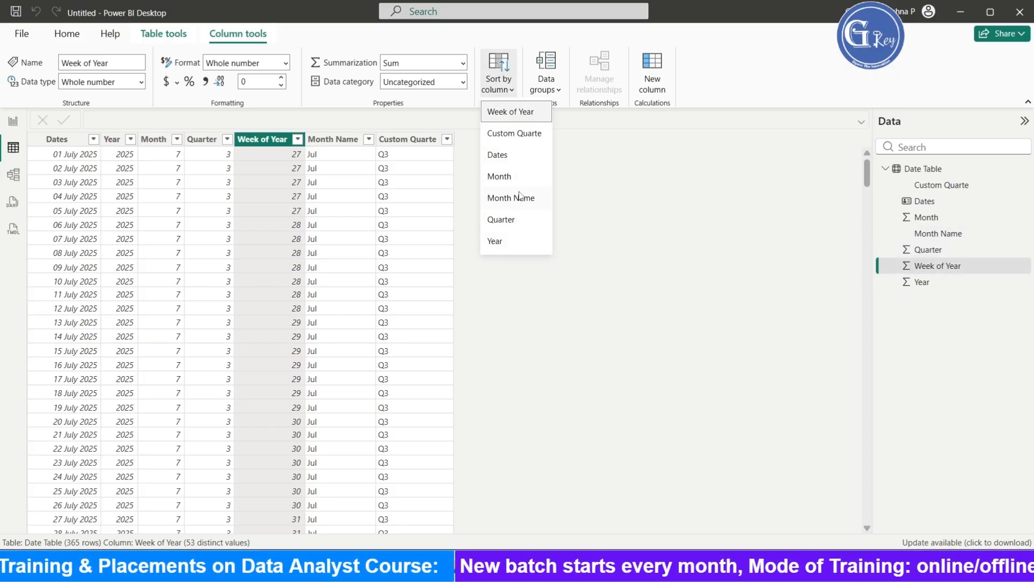
left_click(511, 224)
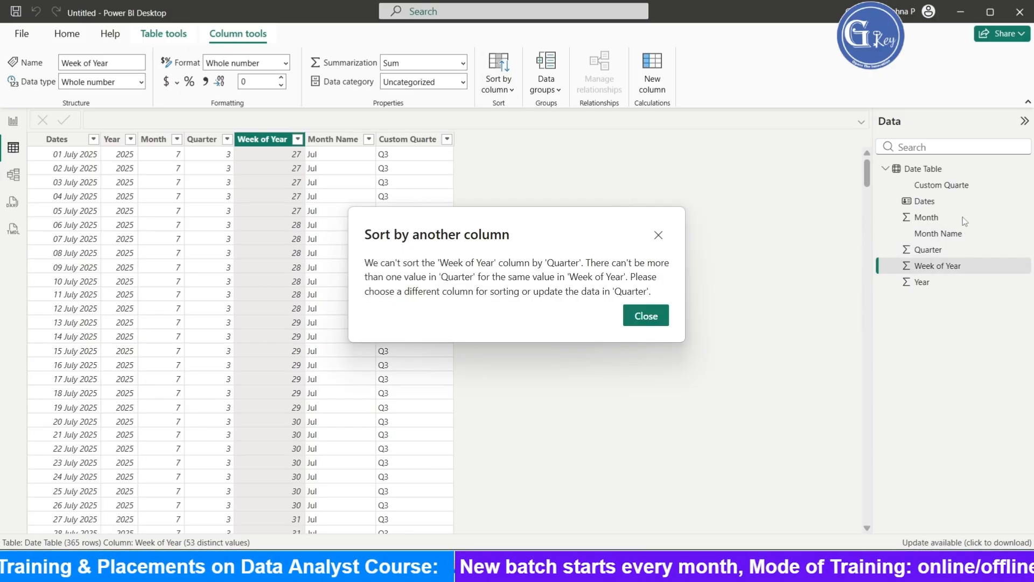
left_click(658, 235)
- Reopen the Power Query Editor to transform the data
left_click(926, 217)
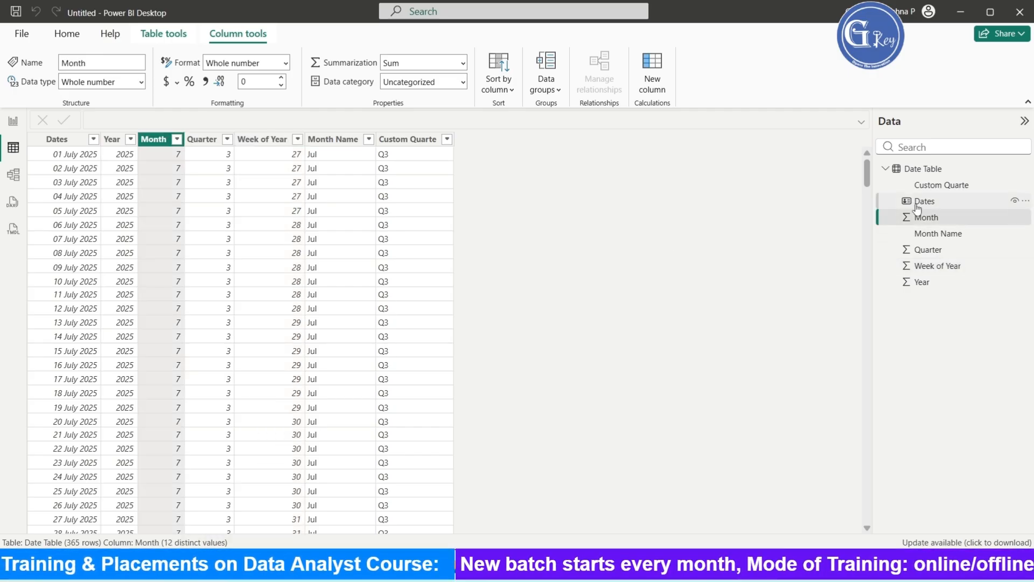
left_click(924, 201)
left_click(940, 186)
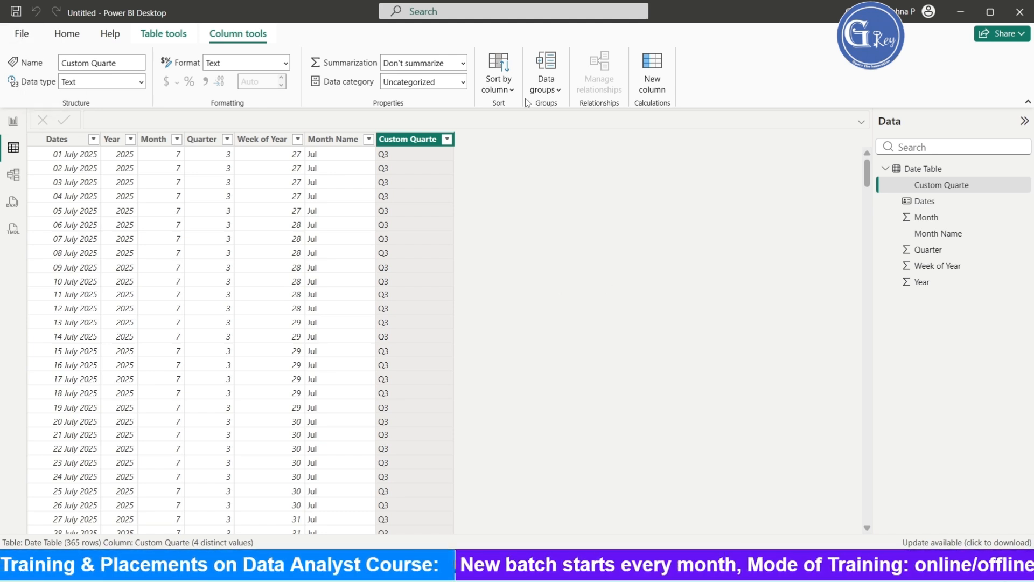
left_click(66, 35)
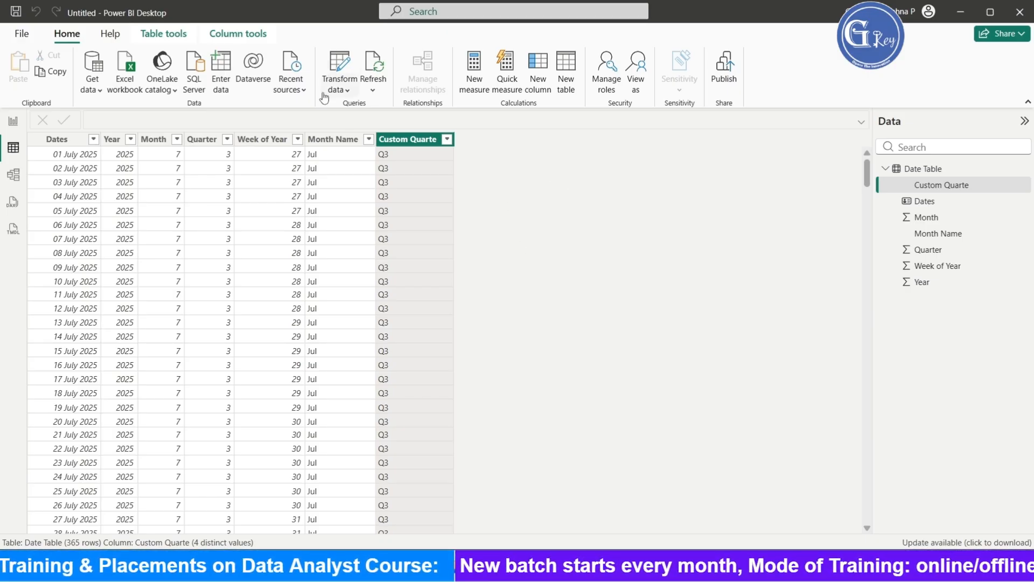
left_click(344, 91)
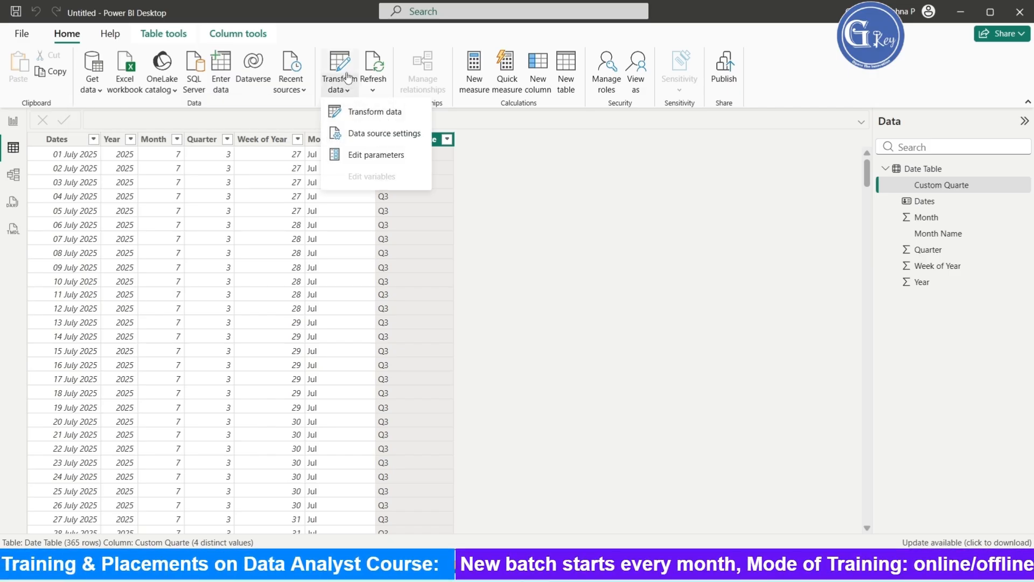
left_click(376, 113)
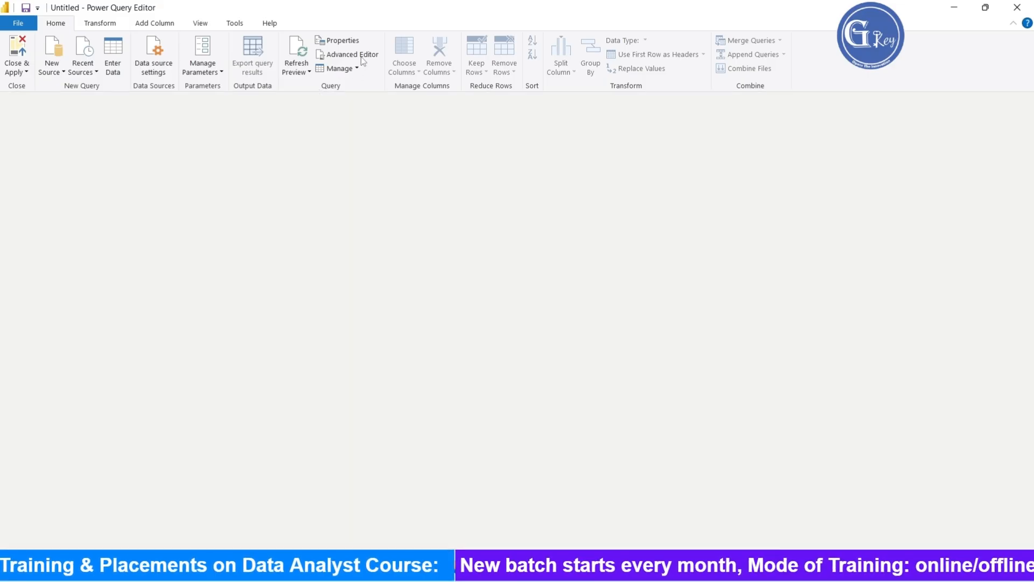
- Open the Advanced Editor for the Date Table query
left_click(356, 54)
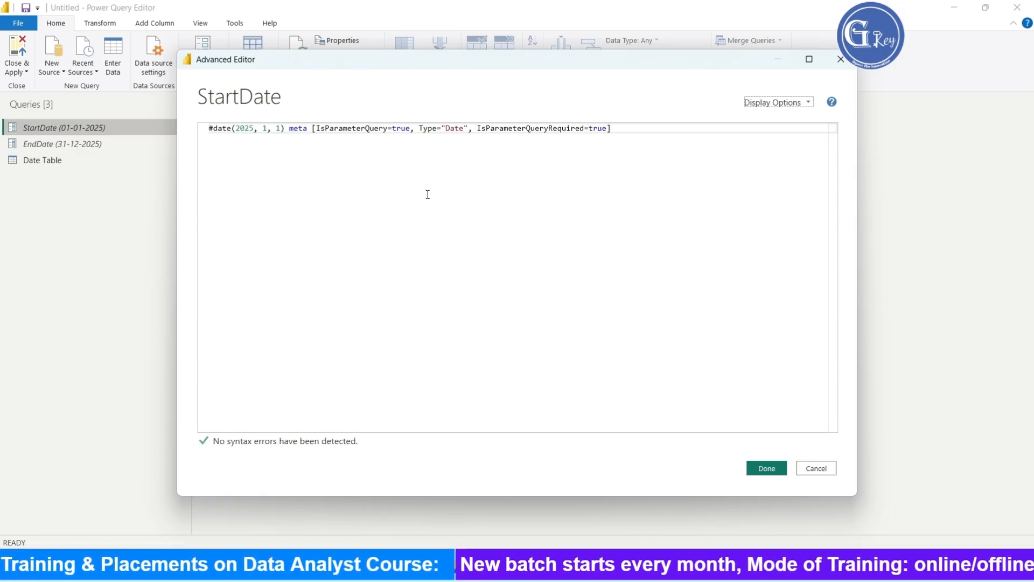
left_click(840, 59)
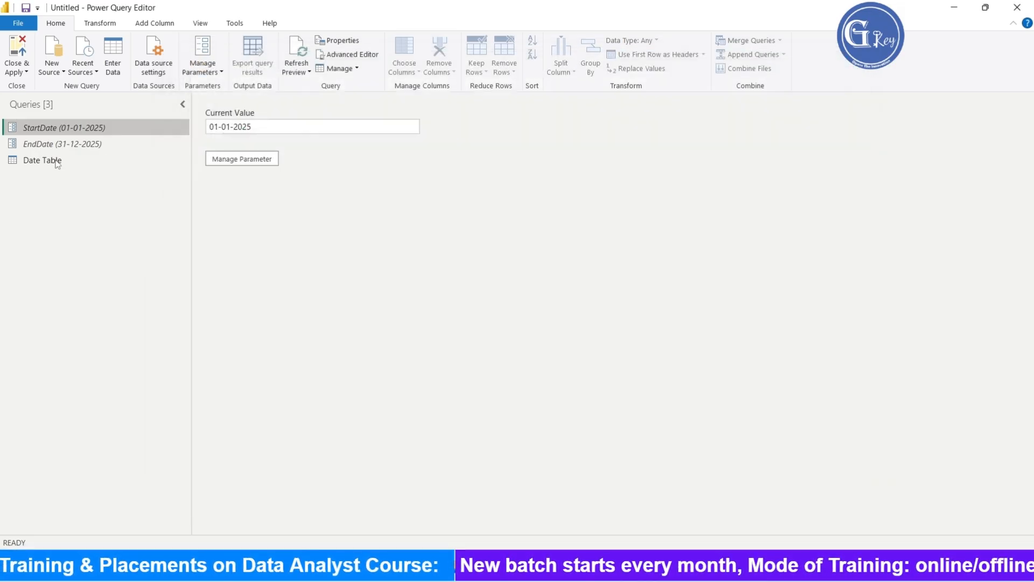
left_click(59, 166)
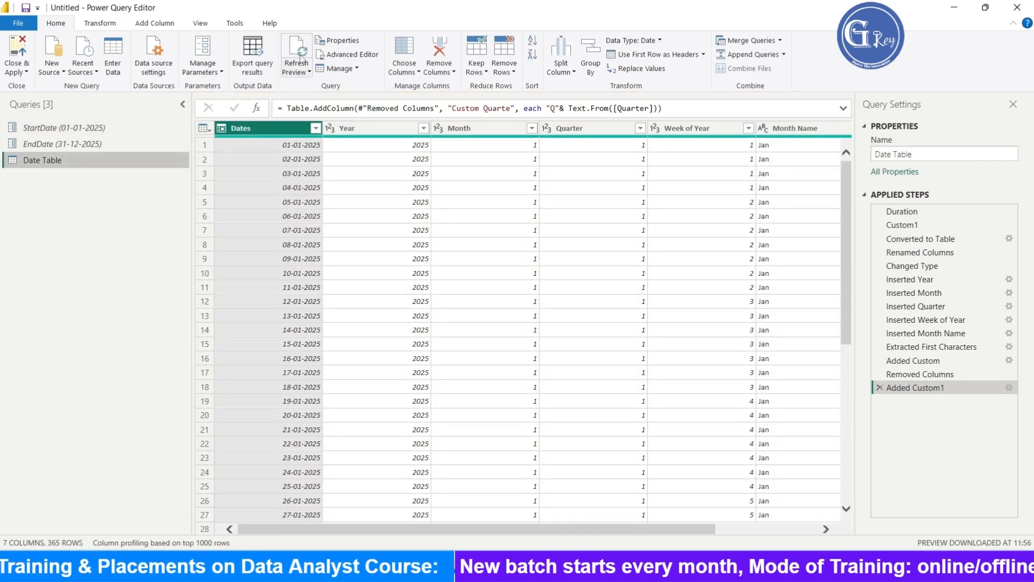
left_click(375, 56)
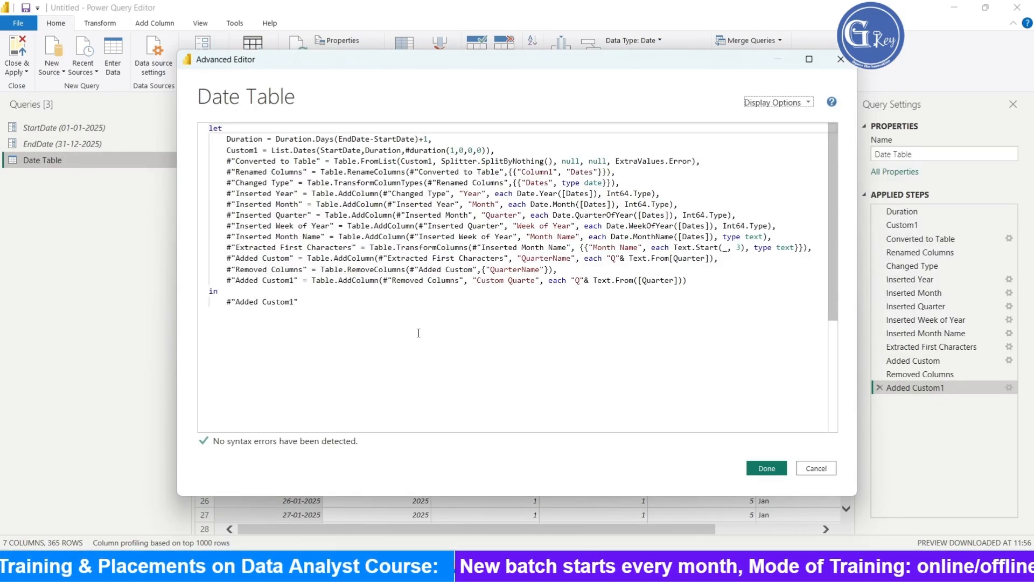
- Review the Date Table query's full M code in the Advanced Editor, selecting all of it
key("ctrl+a")
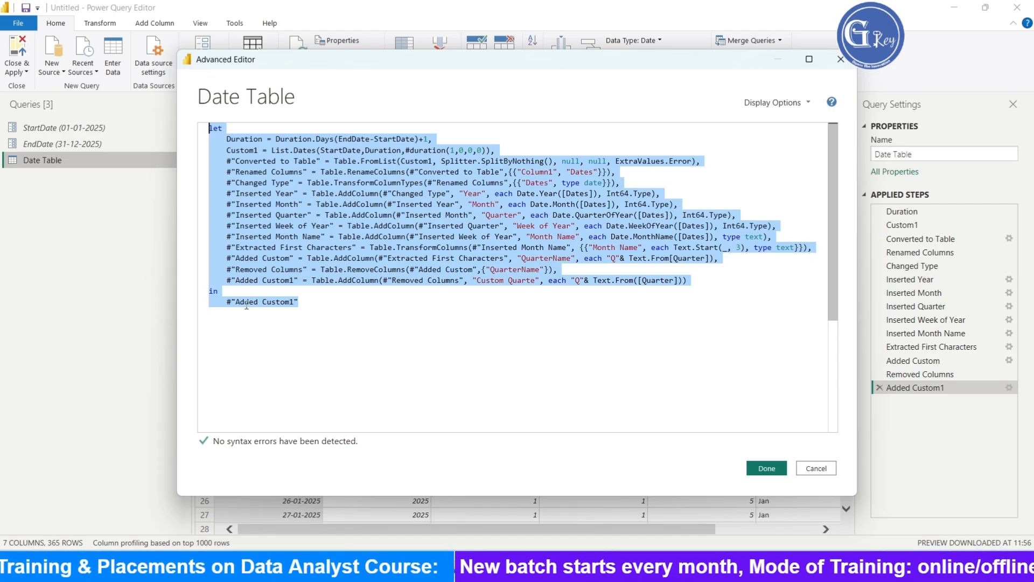
left_click_drag(373, 308, 145, 112)
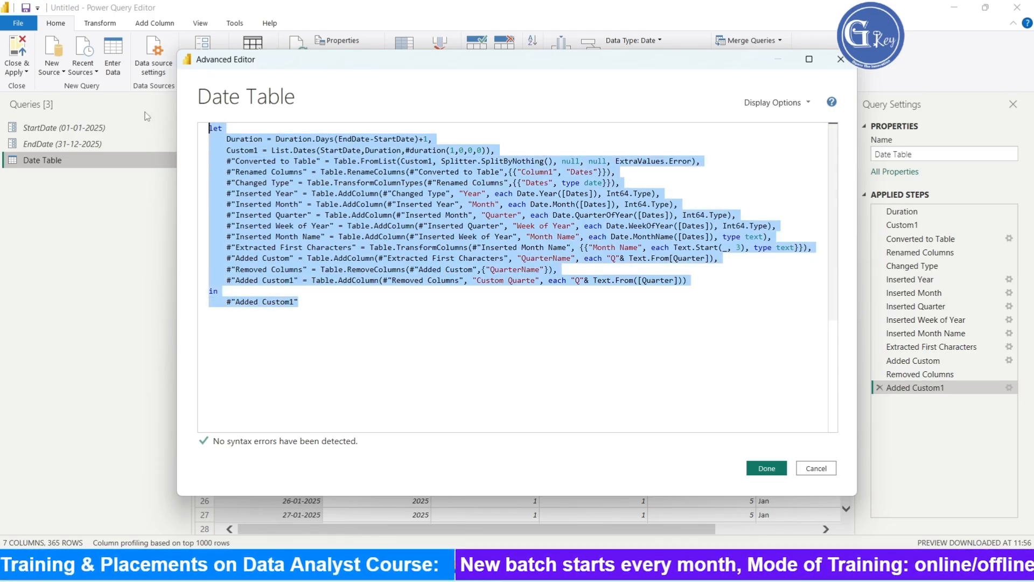
left_click(356, 284)
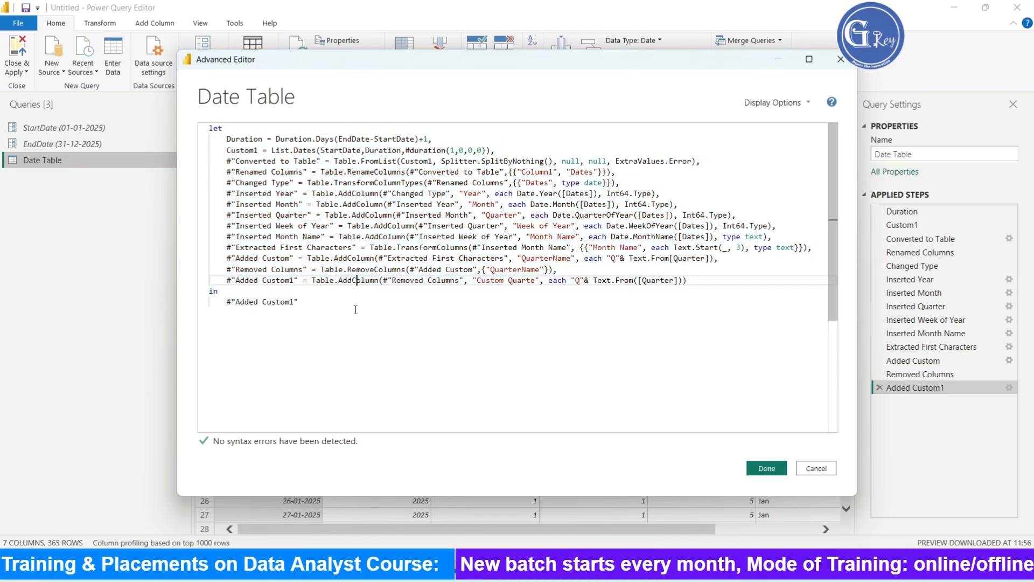
left_click(321, 308)
key("ctrl+a")
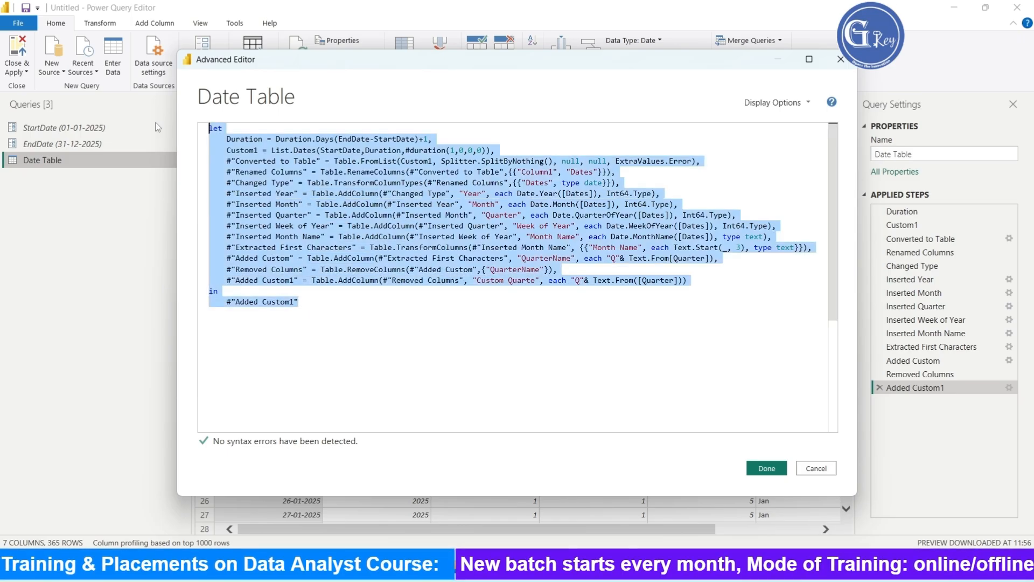
left_click(426, 323)
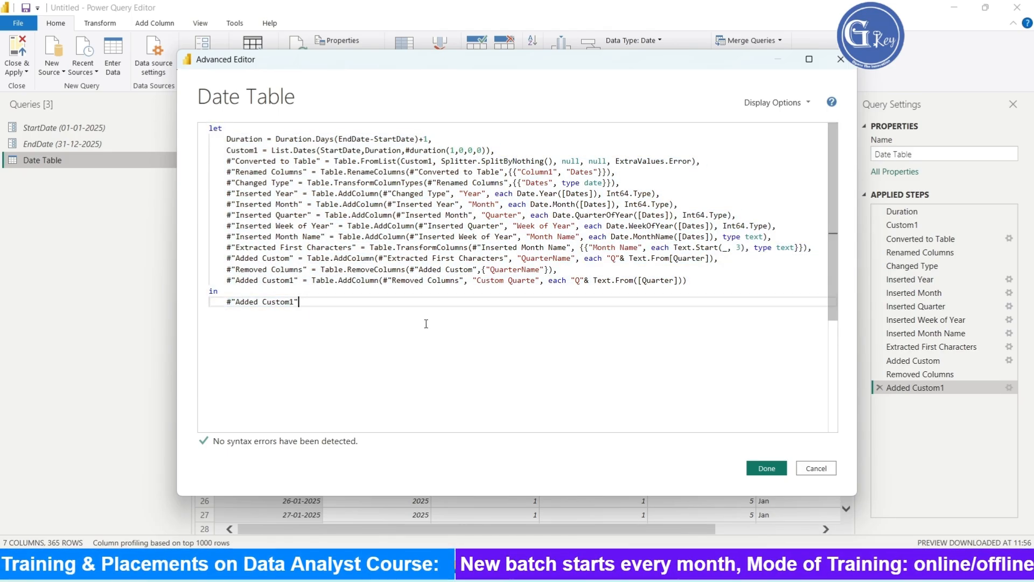